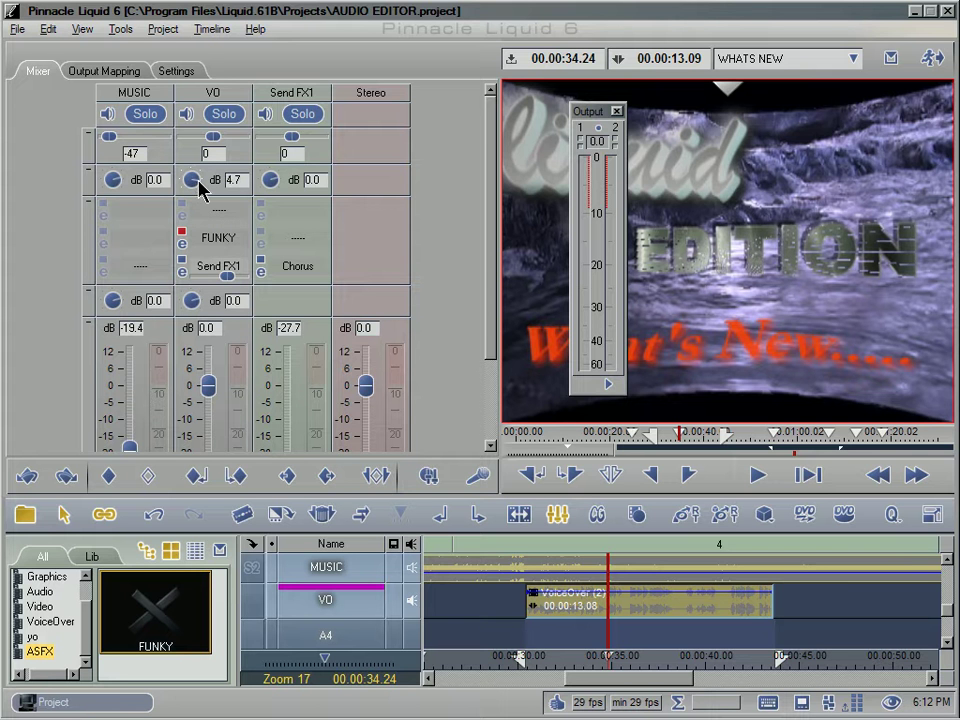
Lower the VO track's output level above the effect inserts to -20.5 dB and to -oo, playing the voice-over at each setting.
left_click_drag(199, 188, 189, 183)
left_click_drag(502, 662, 527, 668)
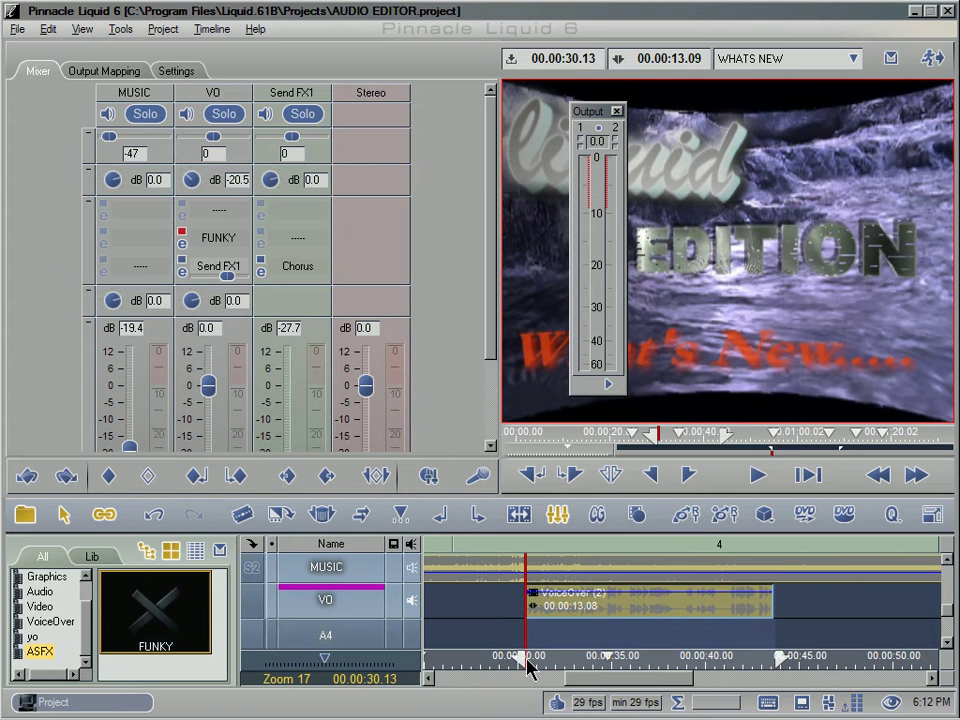
key("space")
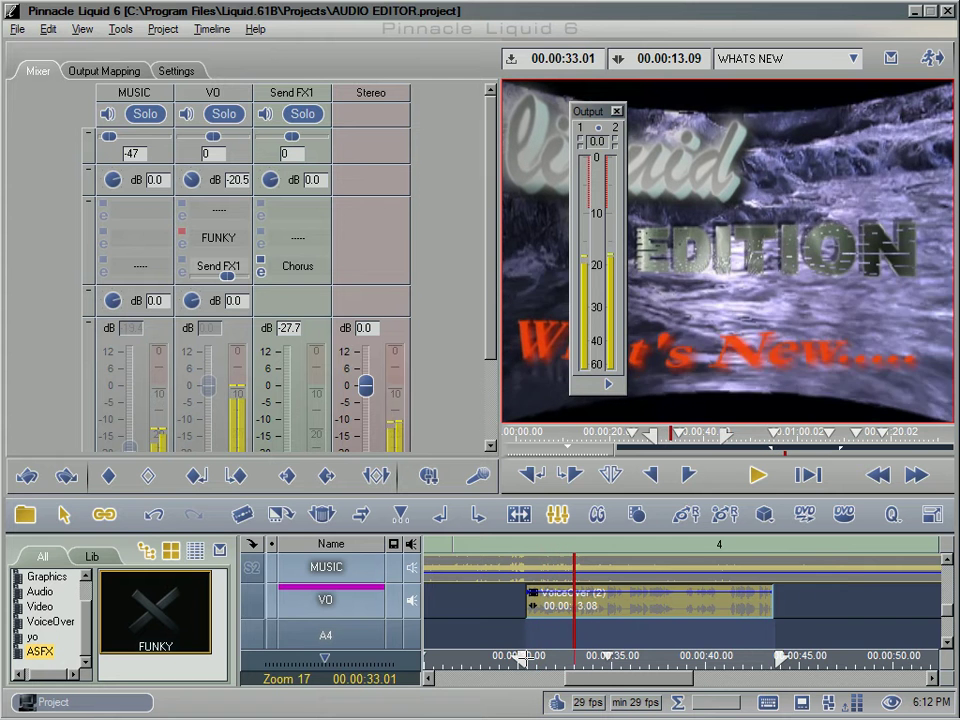
key("space")
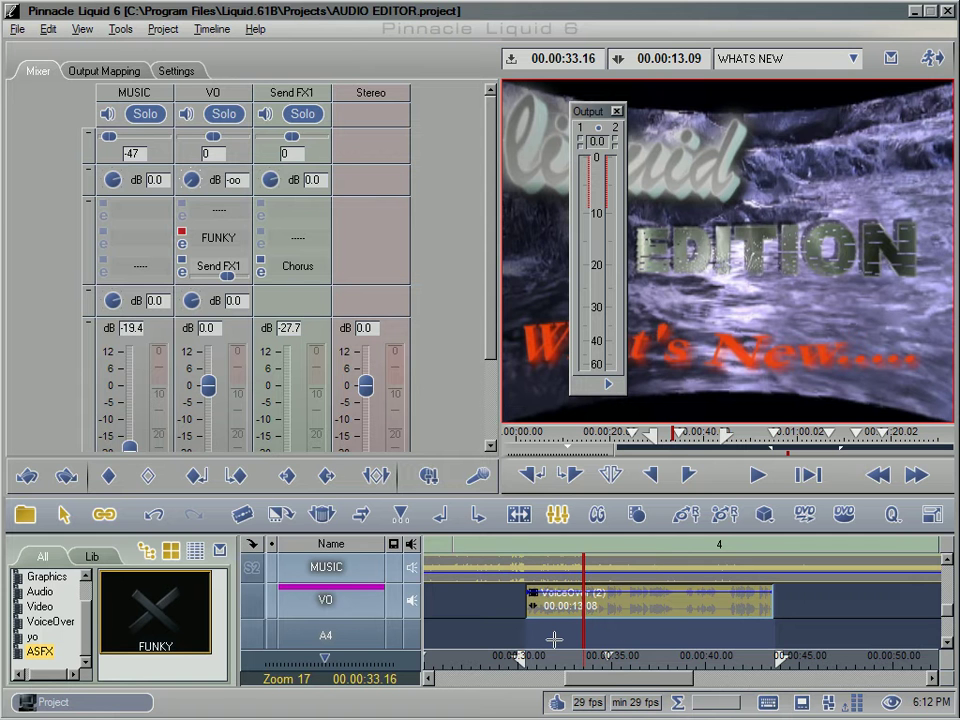
key("space")
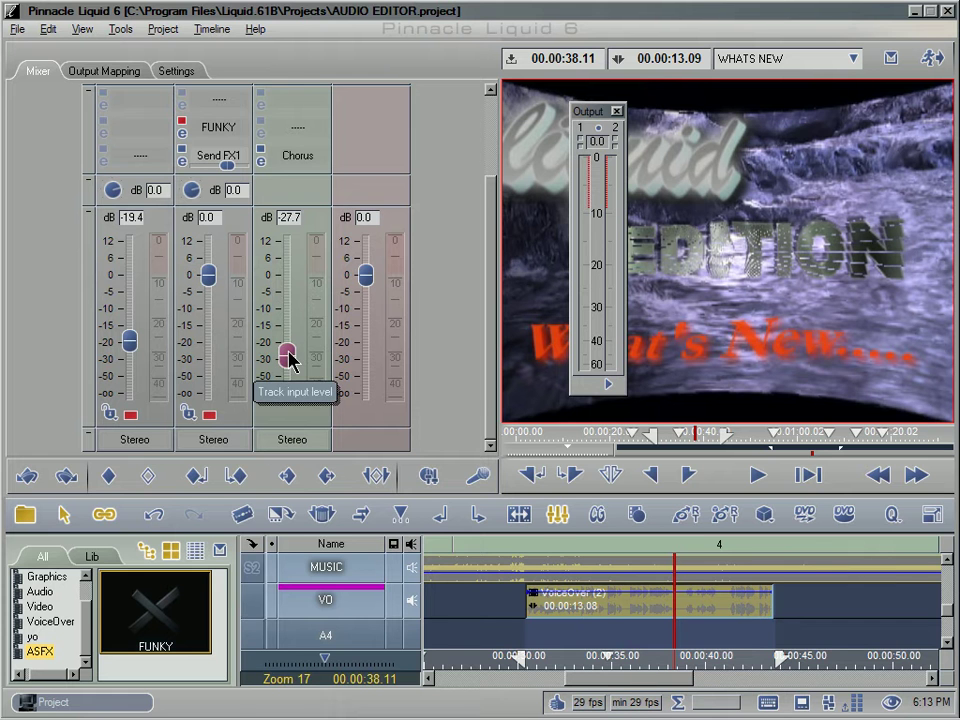
Lower the Send FX1 fader to -oo and play the timeline to listen to the mix without the chorus send.
left_click_drag(288, 358, 287, 400)
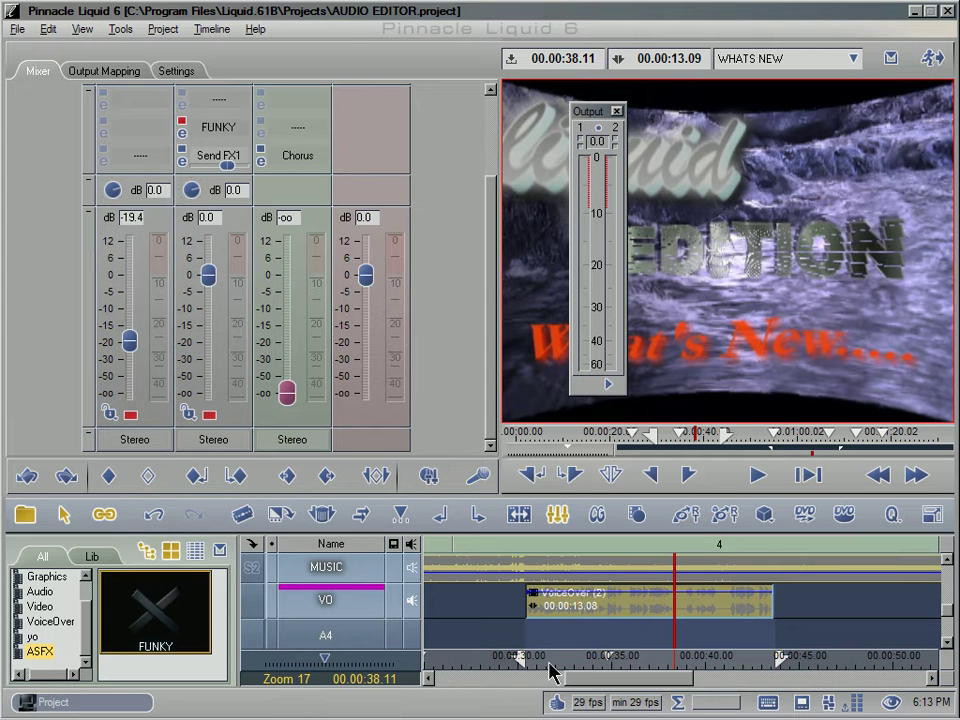
key("space")
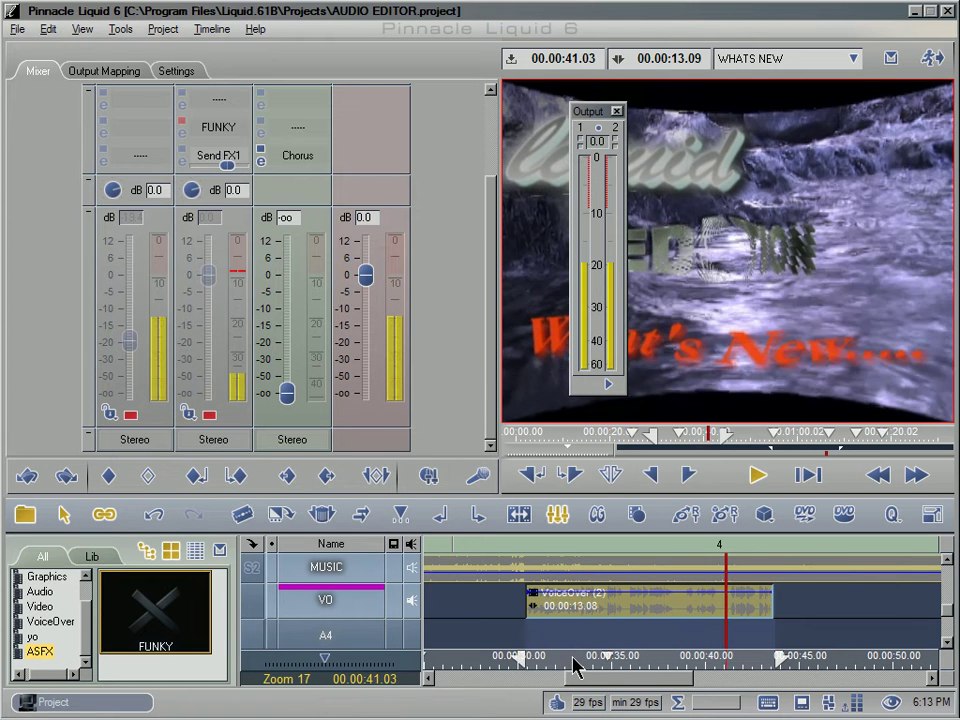
key("space")
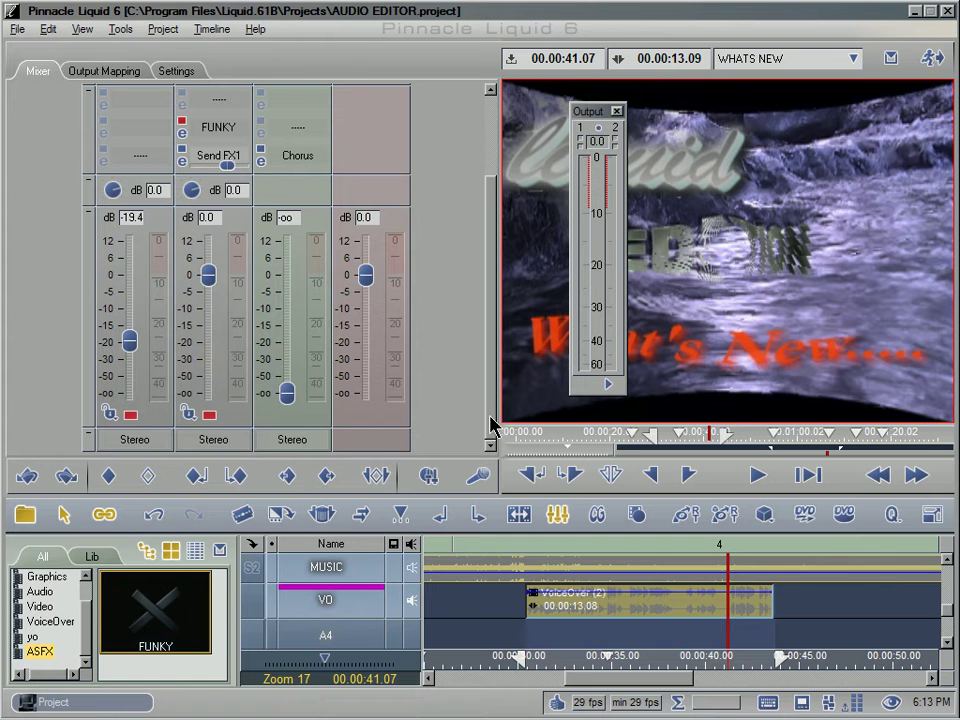
Reset the VO track's output level to 0.0 dB and play the timeline from 00.00.34.04 with VO temporarily muted.
left_click_drag(491, 420, 491, 291)
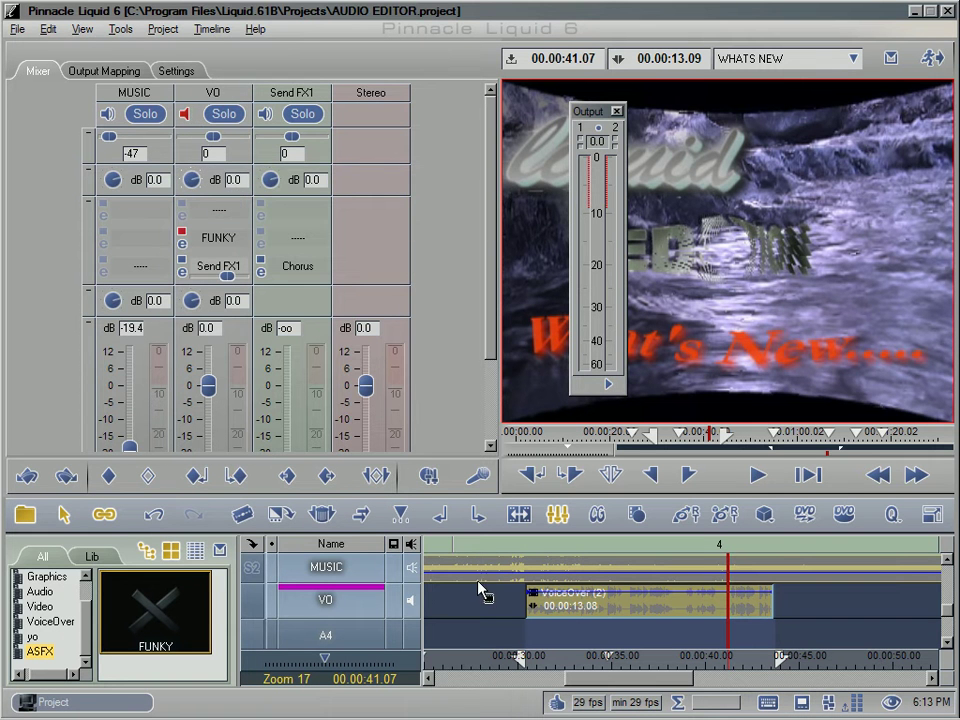
left_click(596, 660)
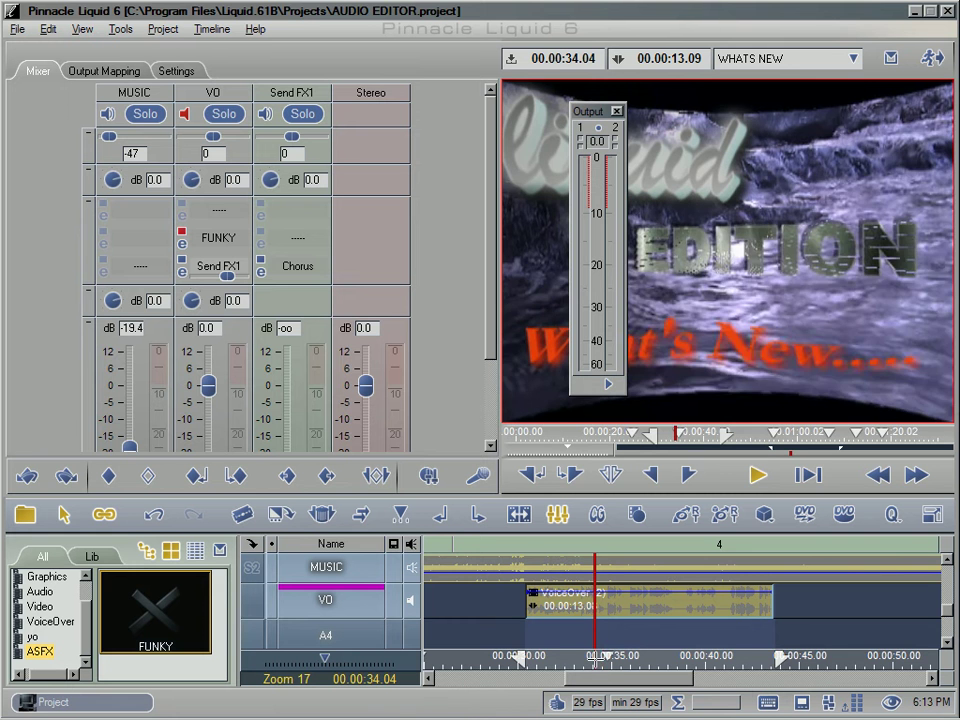
key("space")
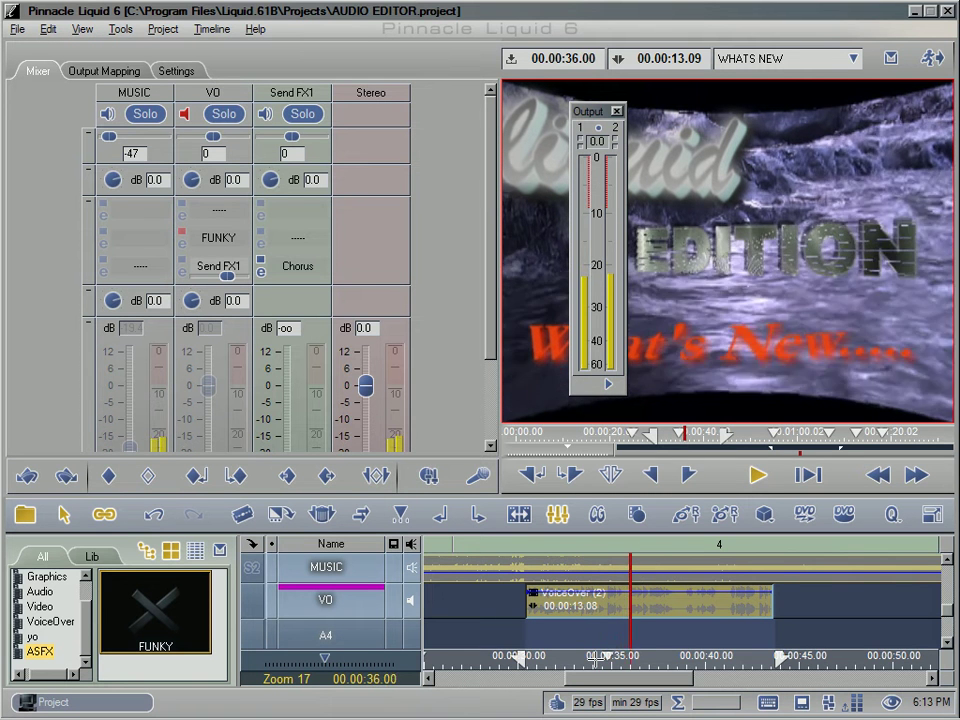
key("space")
left_click(185, 114)
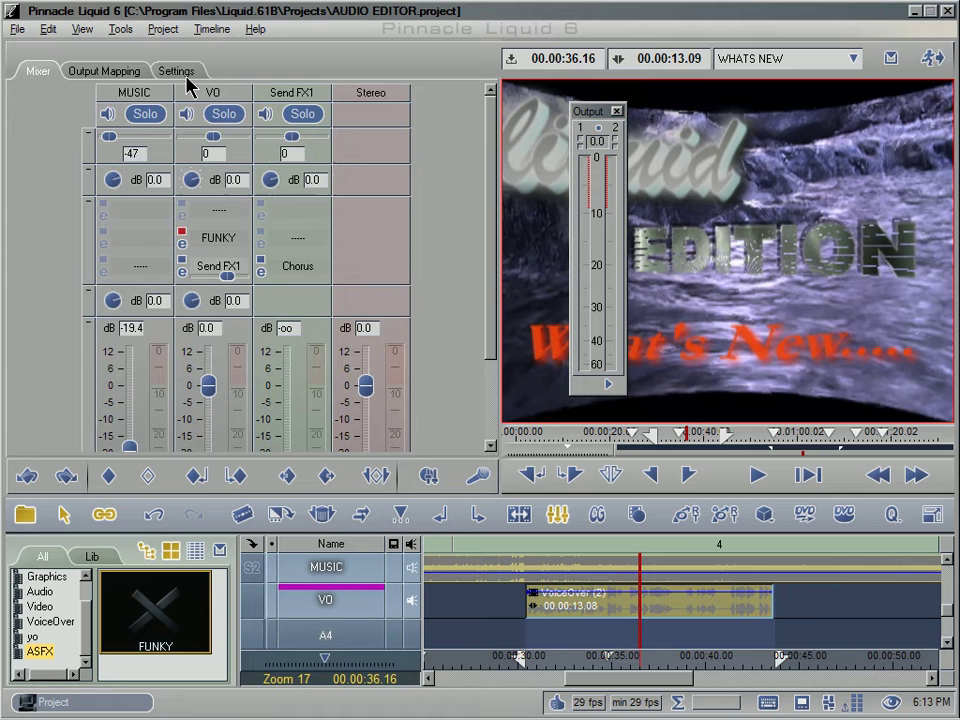
Enable the Logical Output Bus as a visible mixer element and expand its row in the mixer.
left_click(185, 75)
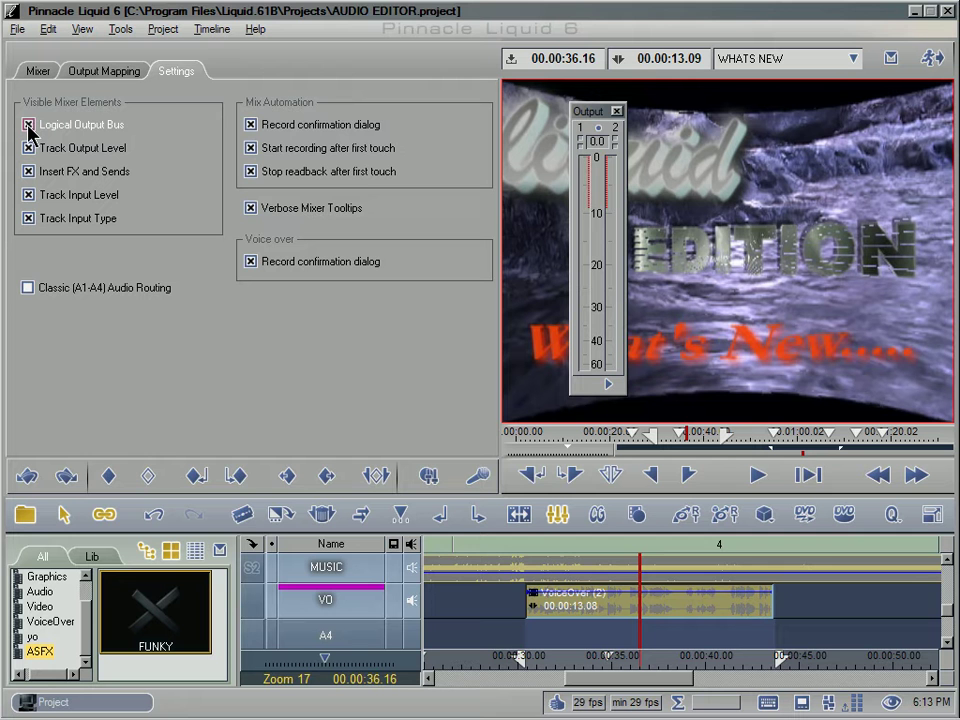
left_click(40, 74)
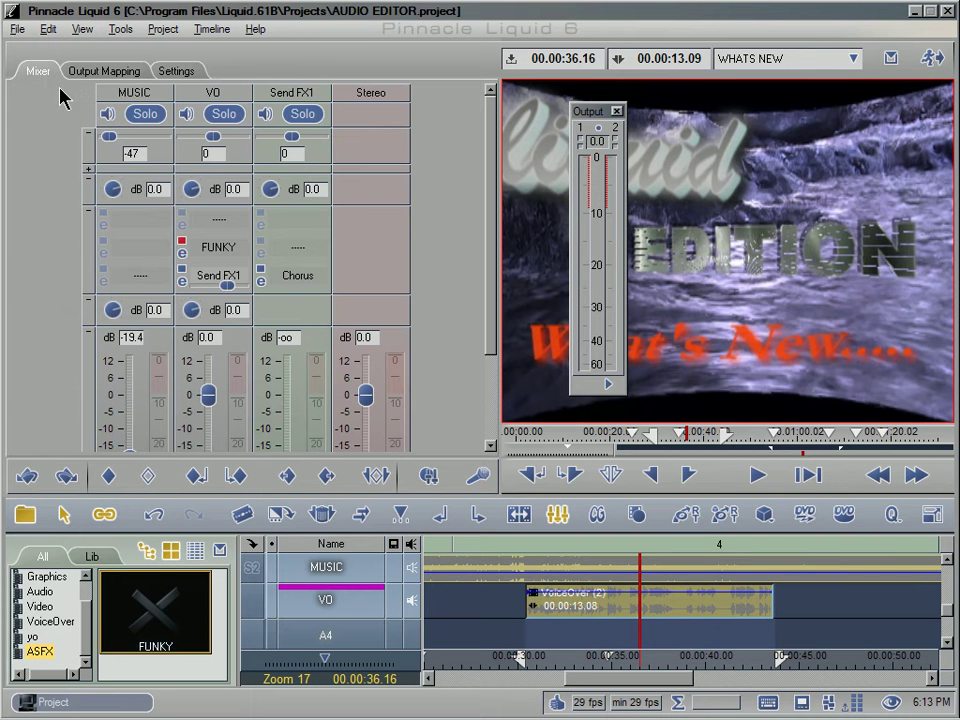
left_click(88, 172)
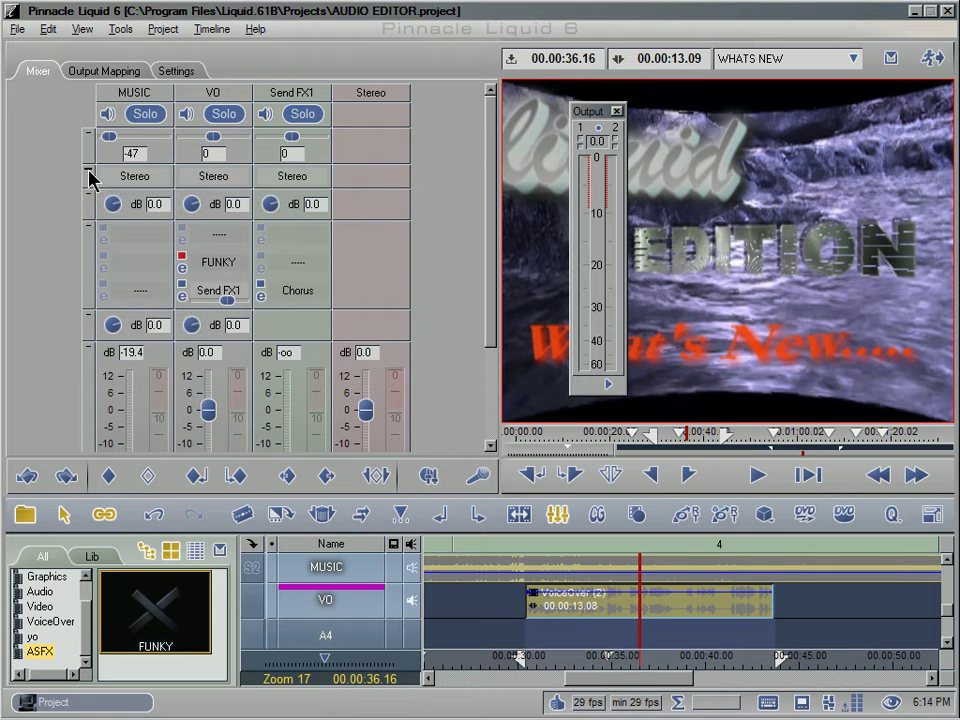
Collapse the mixer's insert effects, rotary input and output level, and panning rows.
left_click(88, 234)
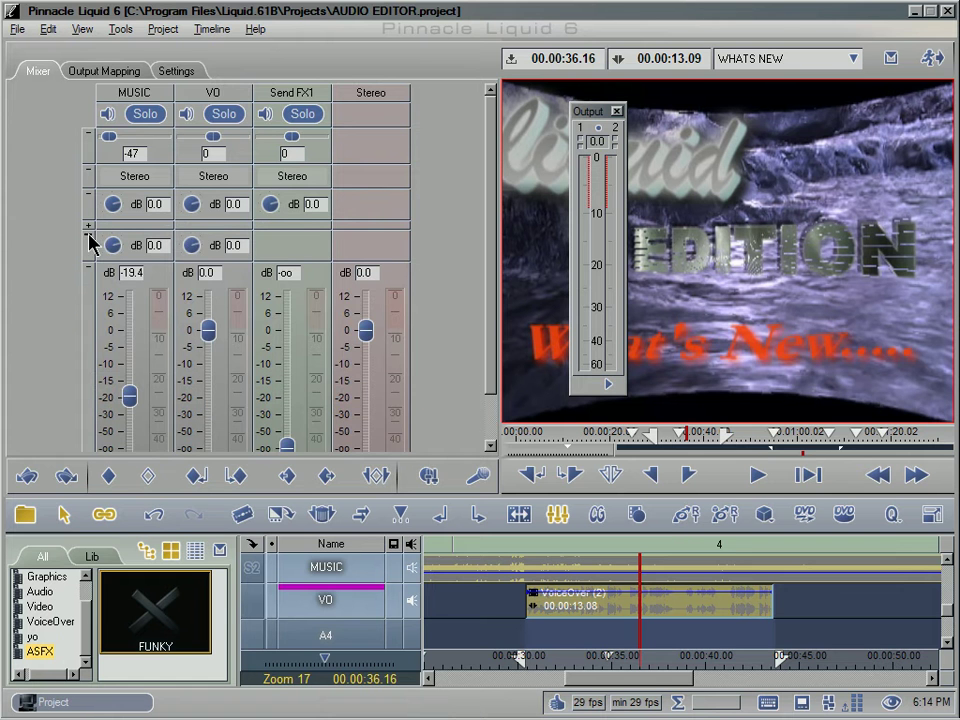
left_click(88, 236)
left_click(90, 192)
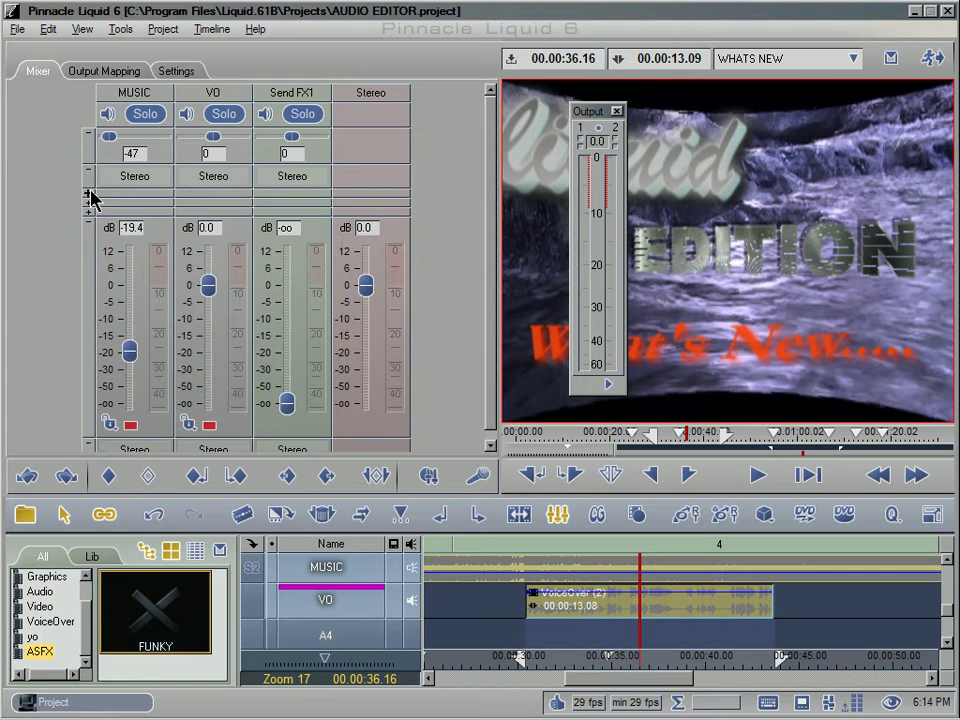
left_click(88, 134)
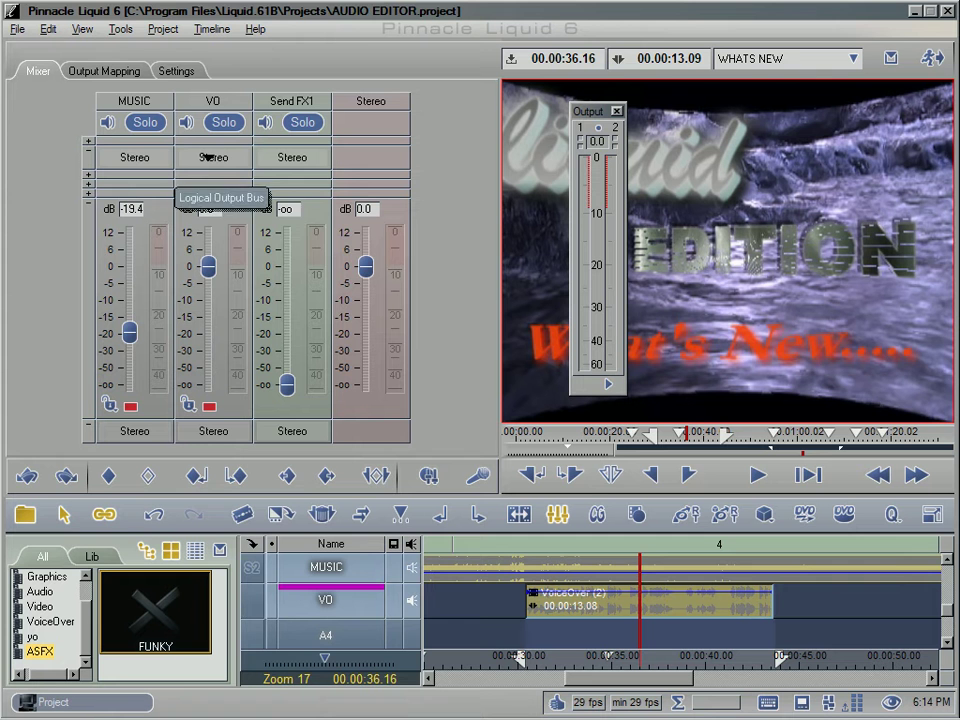
Examine the logical output bus choices for the VO and MUSIC tracks, including the types available for a new bus.
left_click(210, 160)
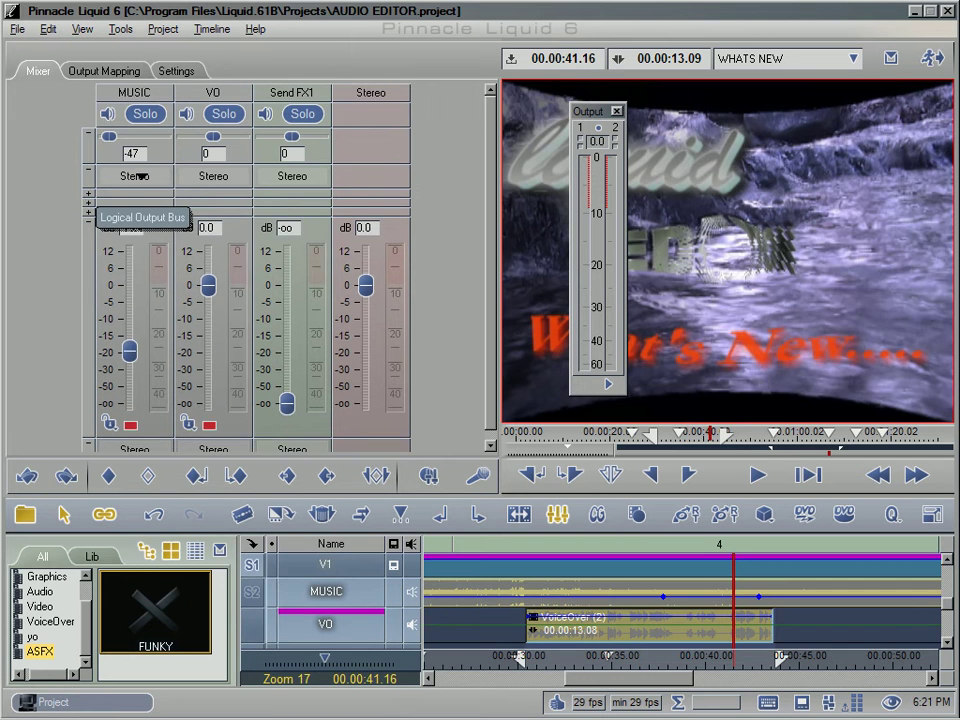
left_click(143, 176)
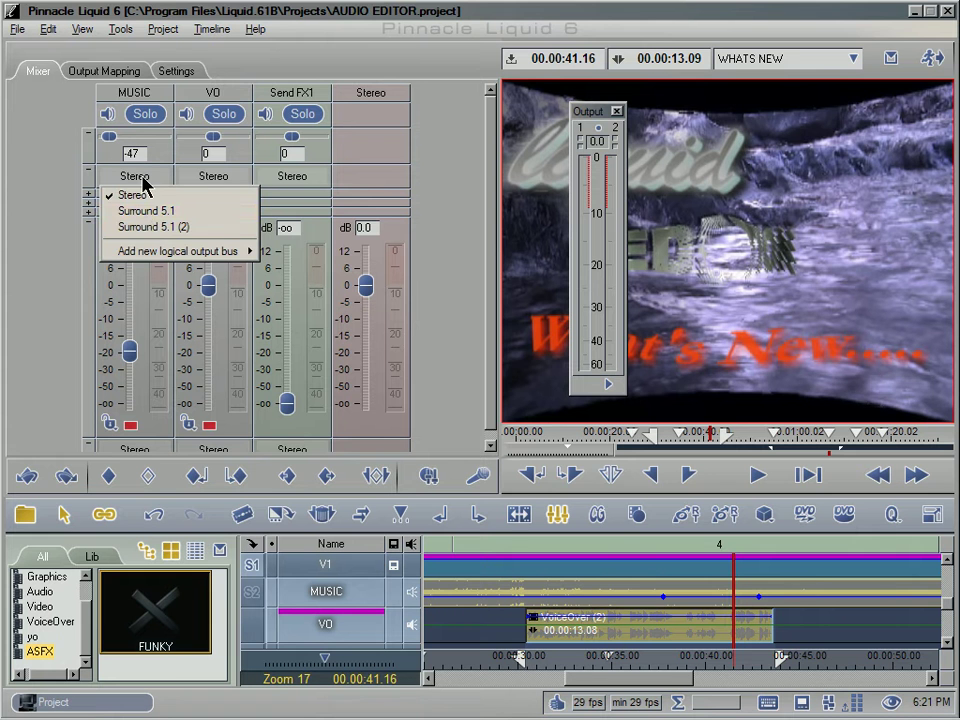
mouse_move(150, 258)
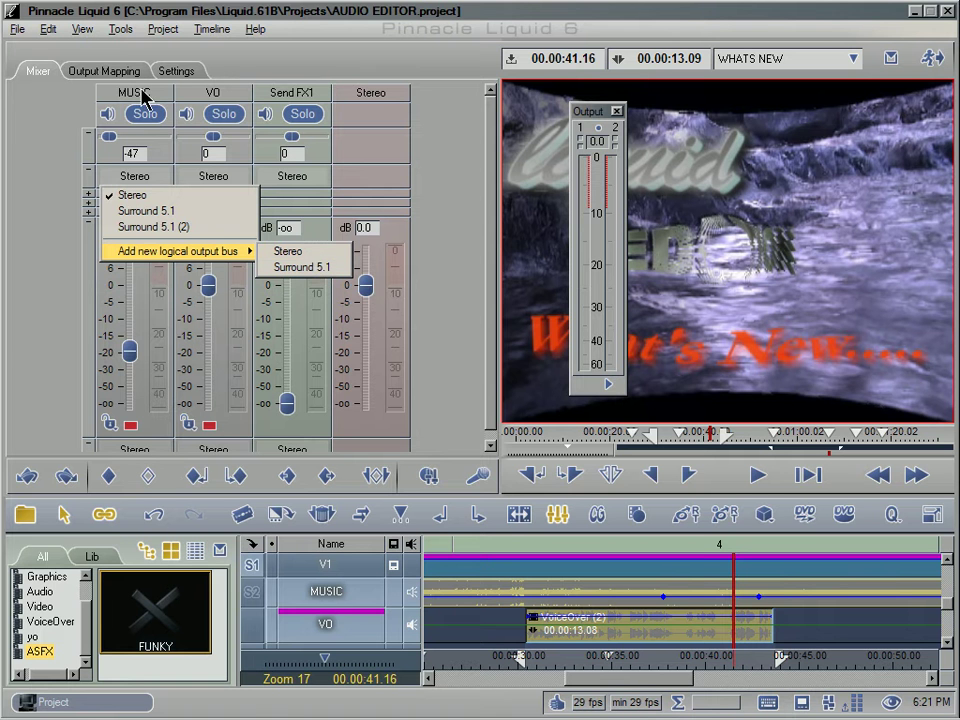
In the output mapping, swap the Left and Right export routing of the Surround 5.1 bus's Left and Right channels.
left_click(90, 65)
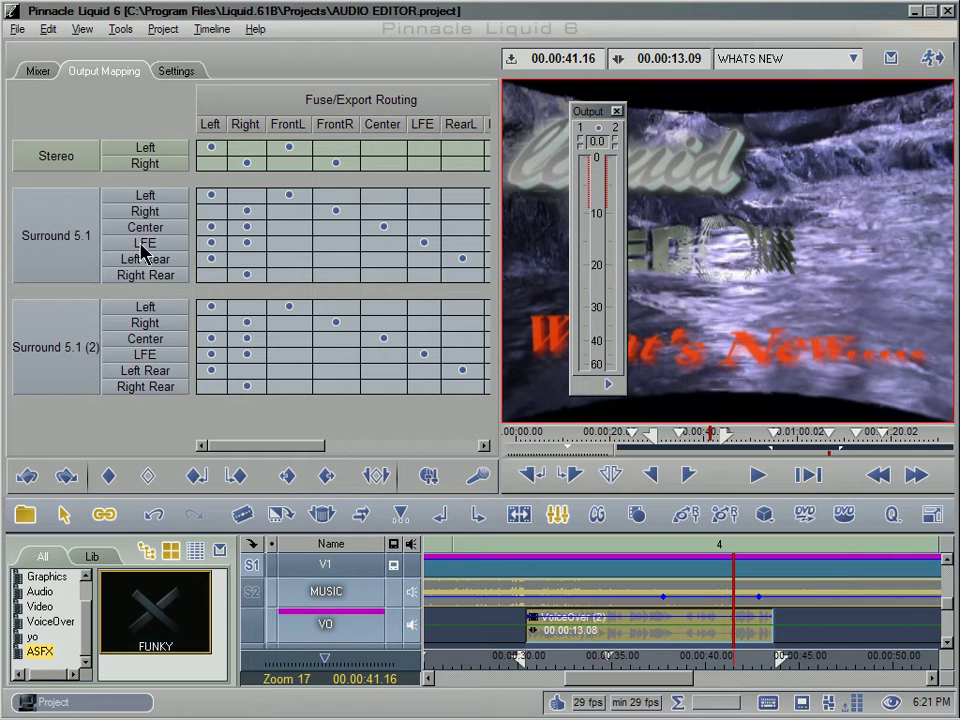
left_click(248, 196)
left_click(214, 207)
left_click(243, 207)
left_click(220, 196)
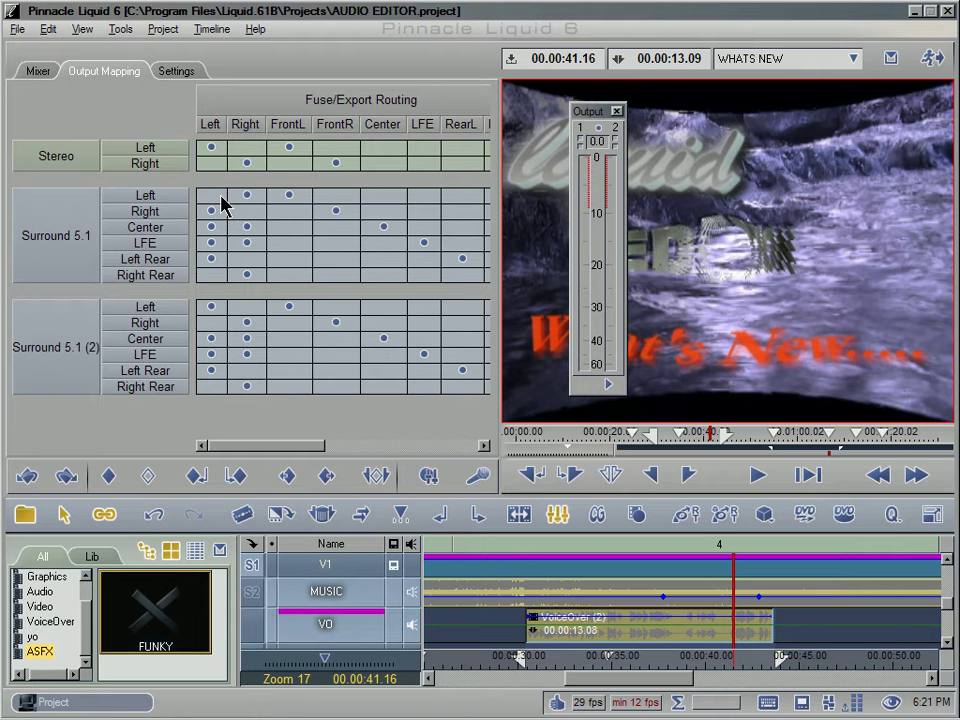
Swap the Left and Right export routing of the Surround 5.1 bus's Left Rear and Right Rear channels.
left_click(247, 258)
left_click(211, 258)
left_click(210, 276)
left_click(243, 274)
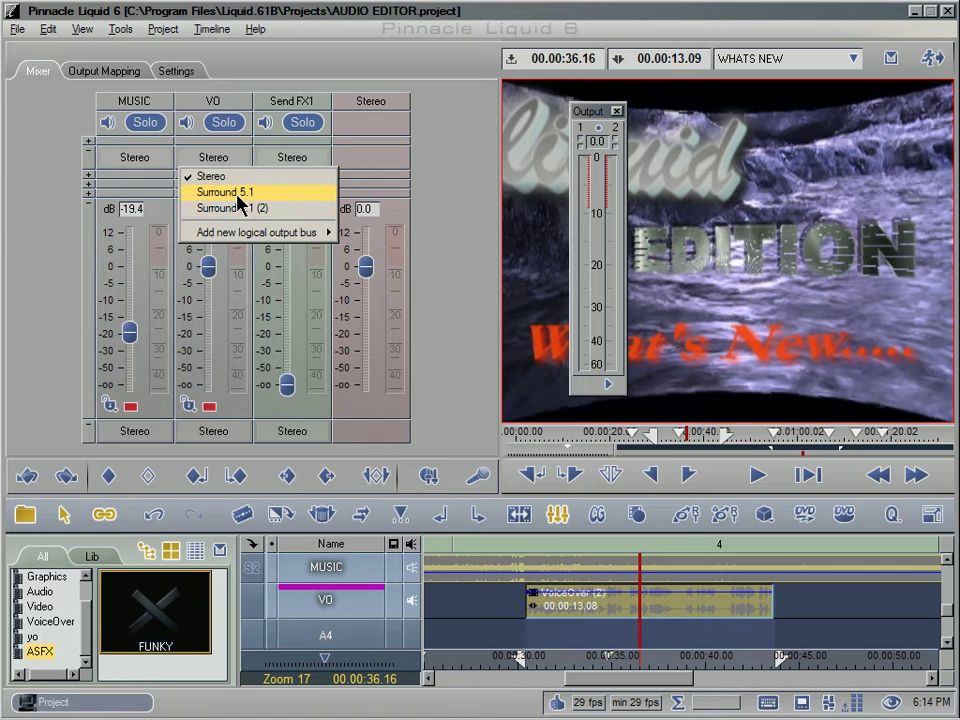
Route the VO track to the Surround 5.1 output bus and play the voice-over section to check the bus meters.
left_click(241, 195)
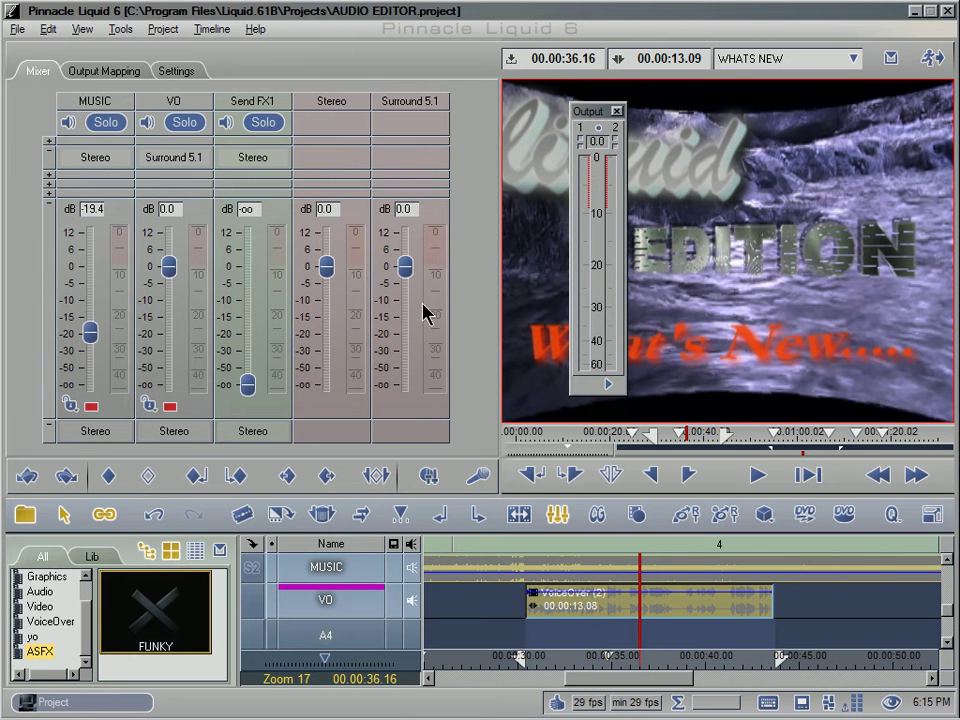
left_click(558, 663)
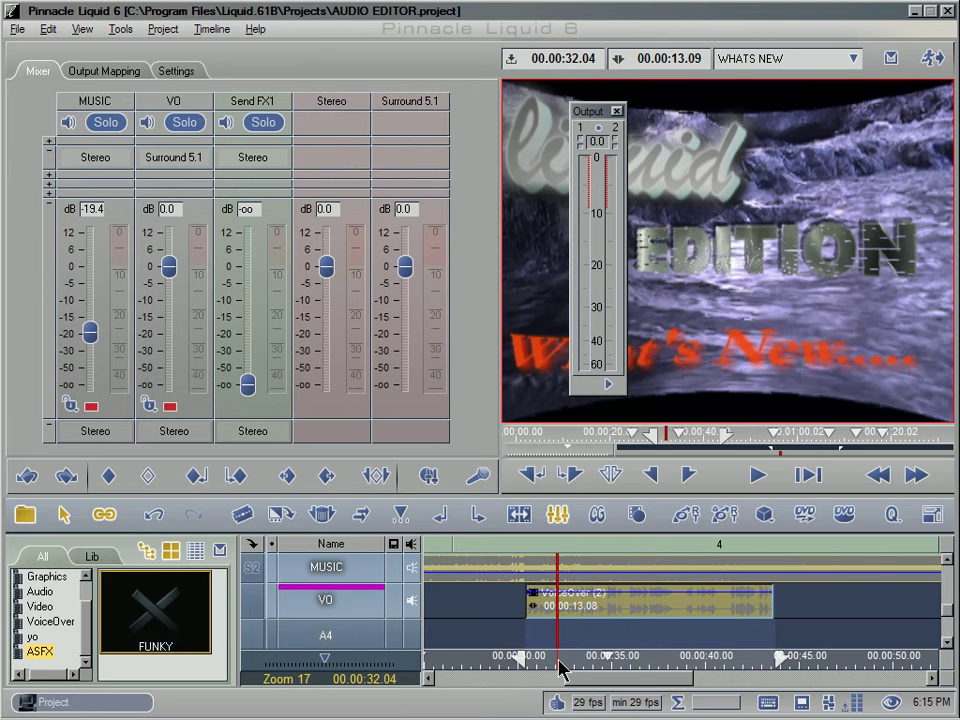
key("space")
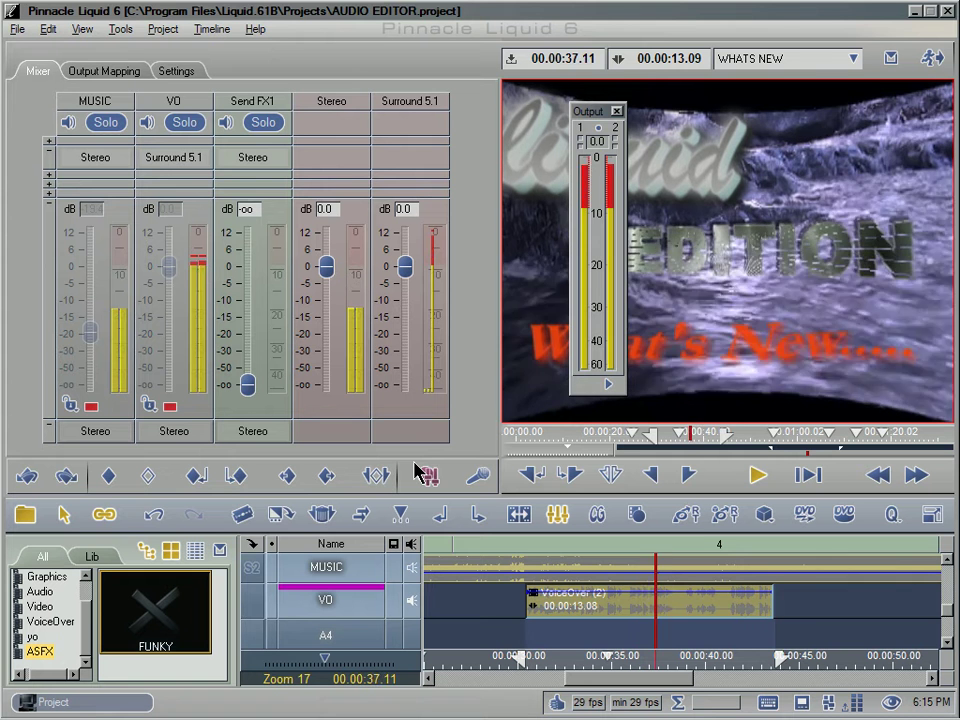
key("space")
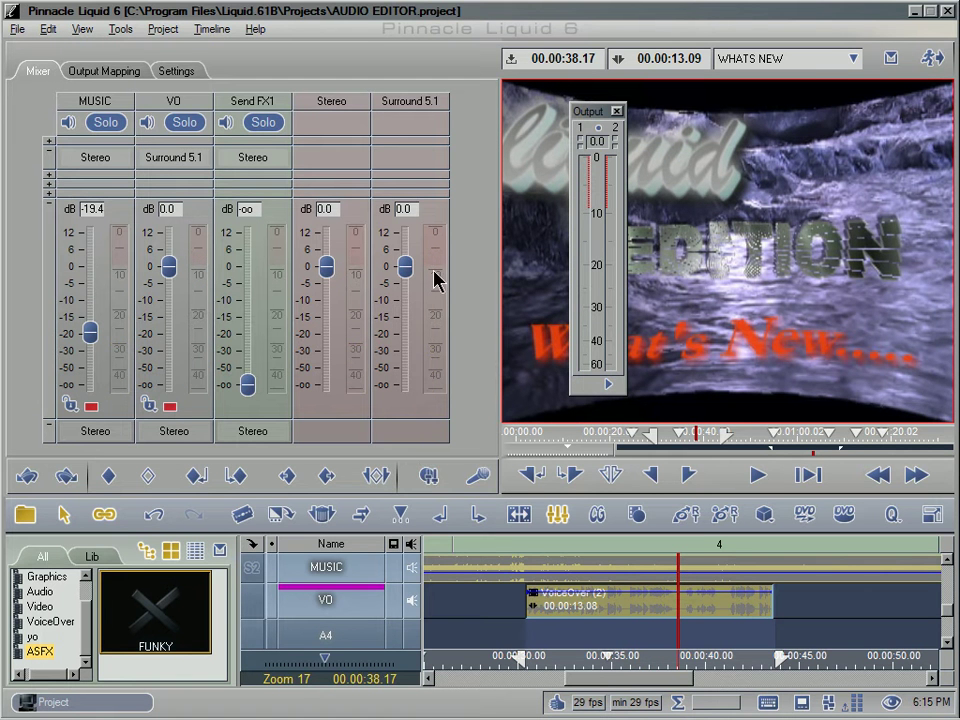
left_click(541, 657)
key("space")
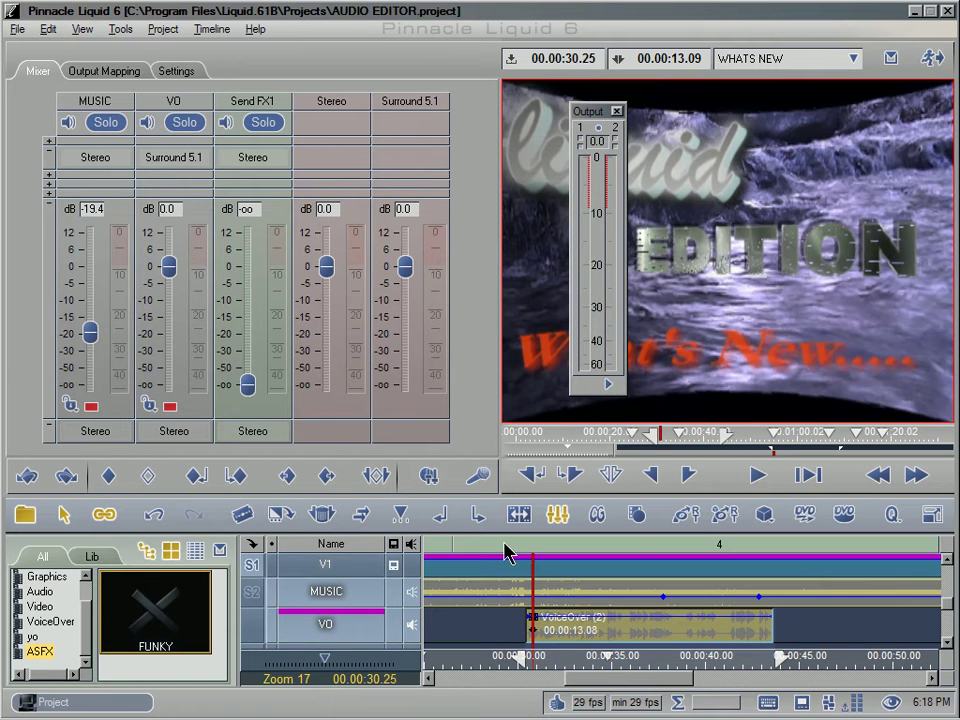
Turn off the MUSIC track's audio in the timeline and play the voice-over on its own.
left_click(412, 594)
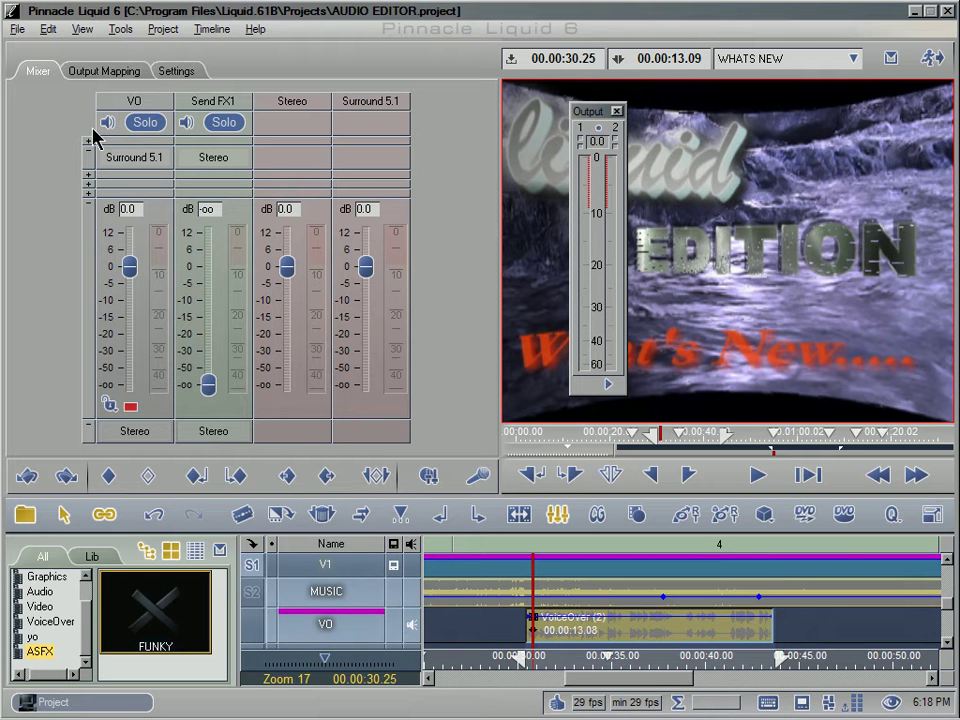
key("space")
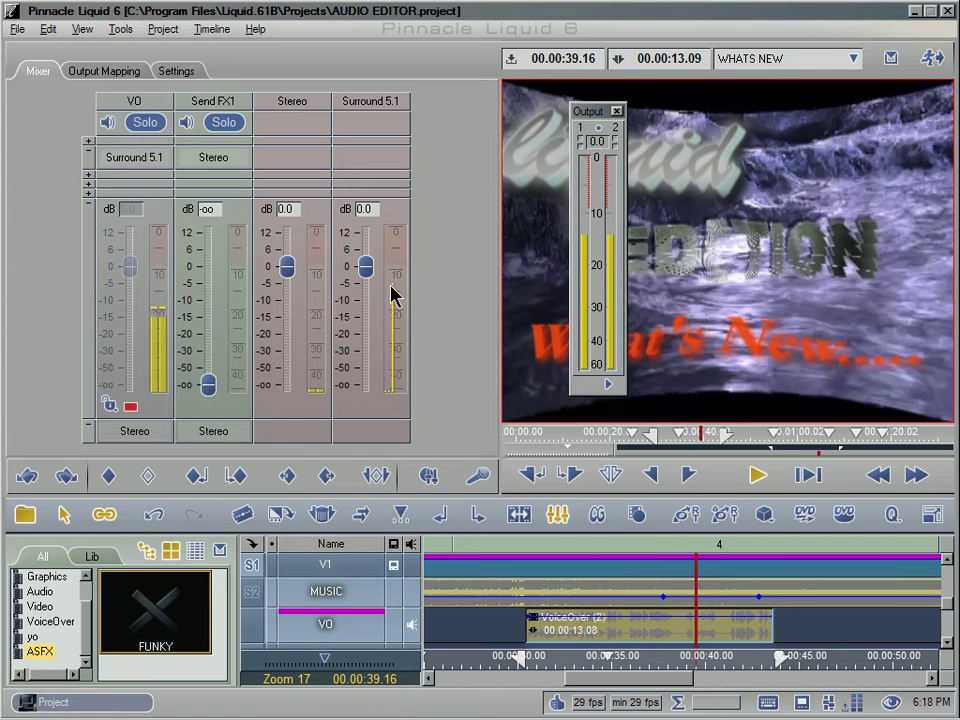
key("space")
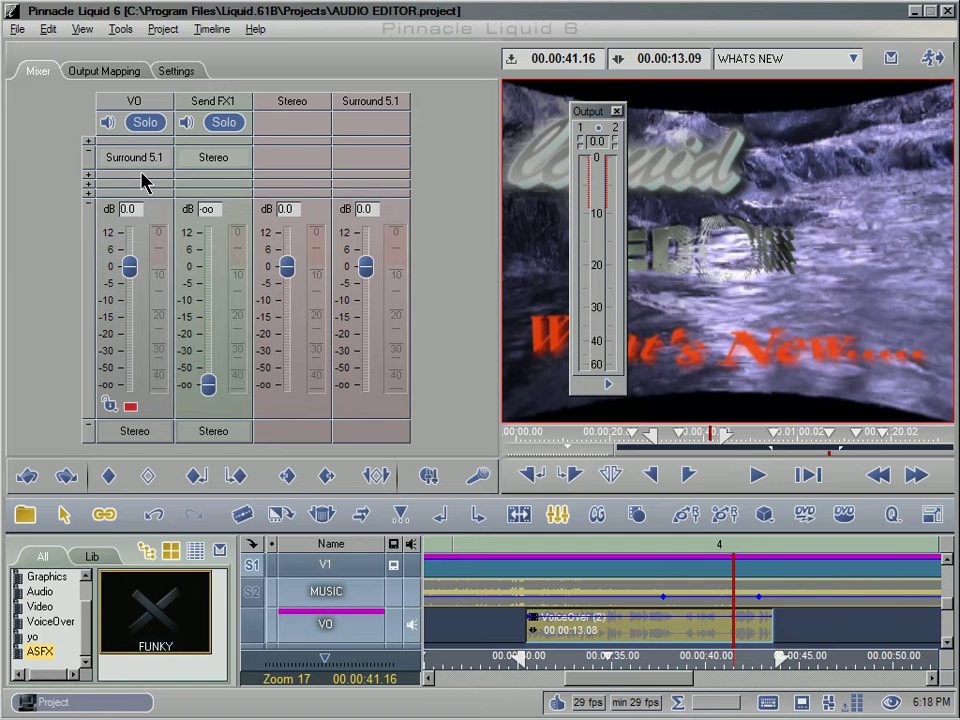
Expand the mixer's panning row and move the VO track's surround pan point from front center to the left, slightly behind the middle.
left_click(88, 144)
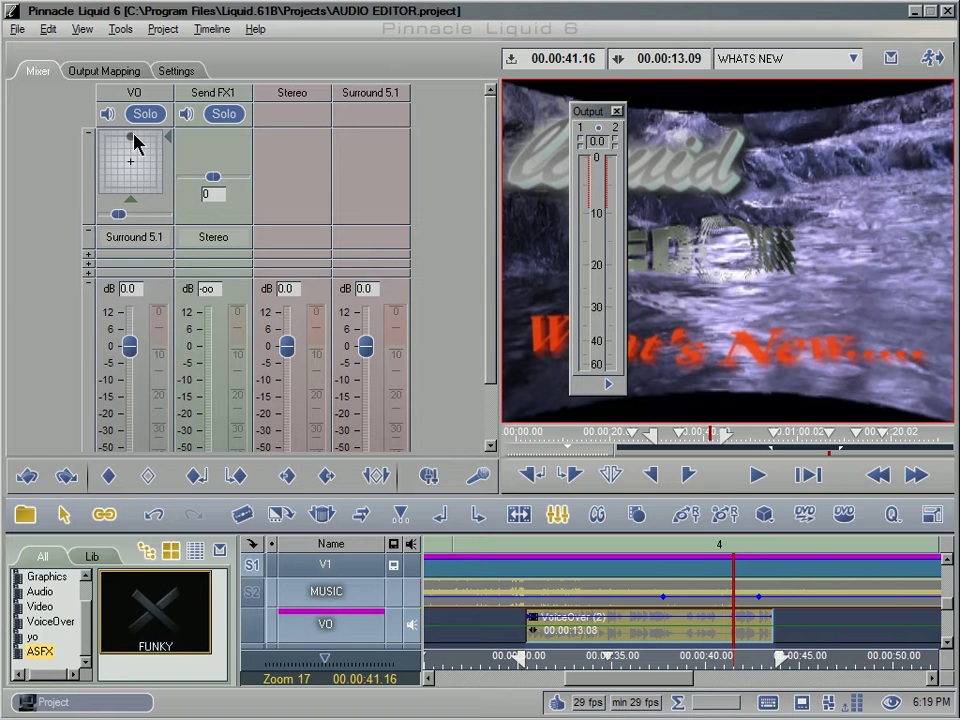
left_click_drag(134, 137, 112, 168)
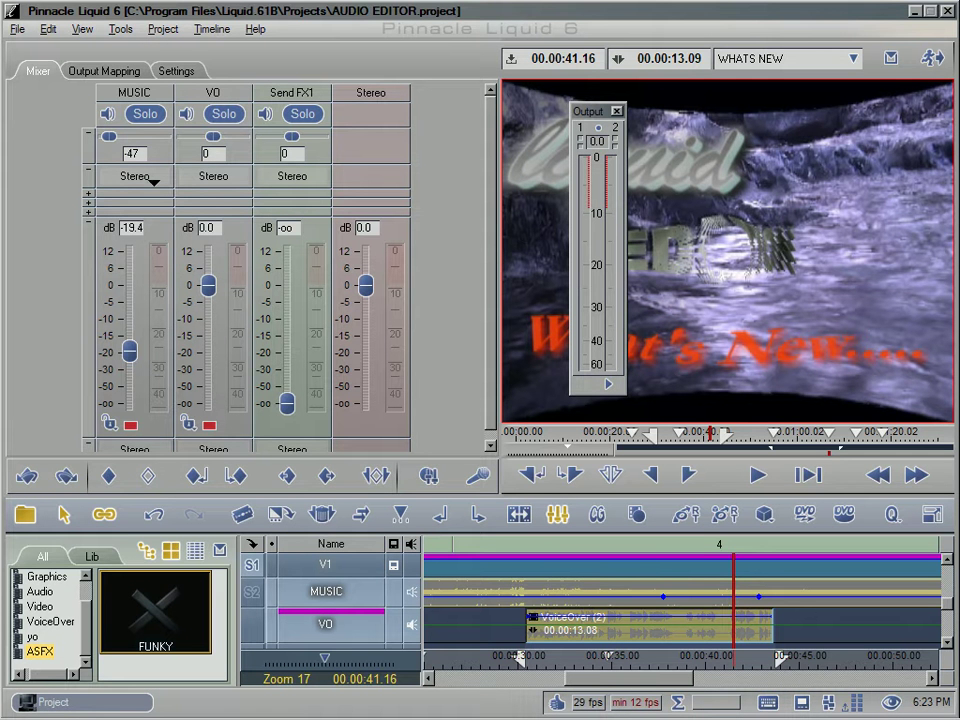
Route the MUSIC track to Surround 5.1 and Send FX1 to Surround 5.1 (2), and lower the Stereo bus fader.
left_click(153, 181)
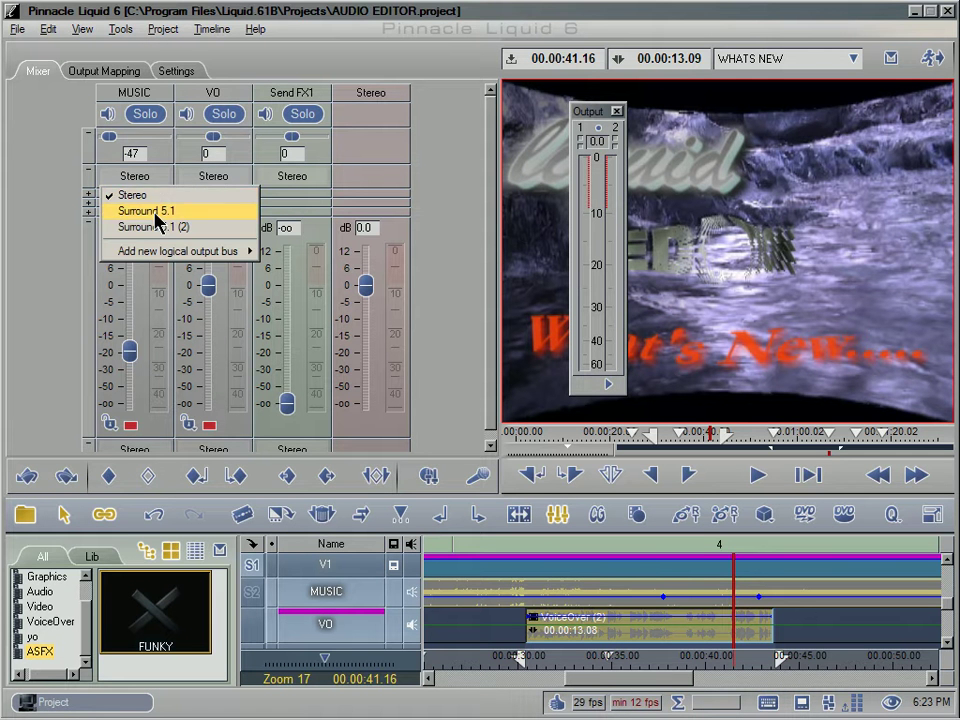
left_click(154, 213)
left_click(174, 237)
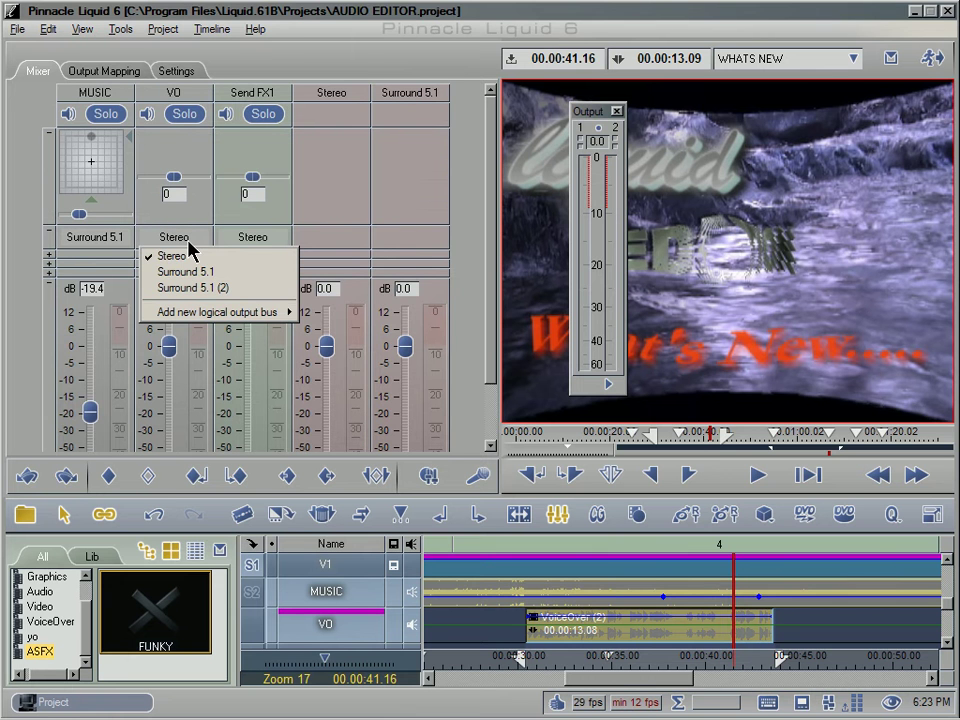
left_click(256, 238)
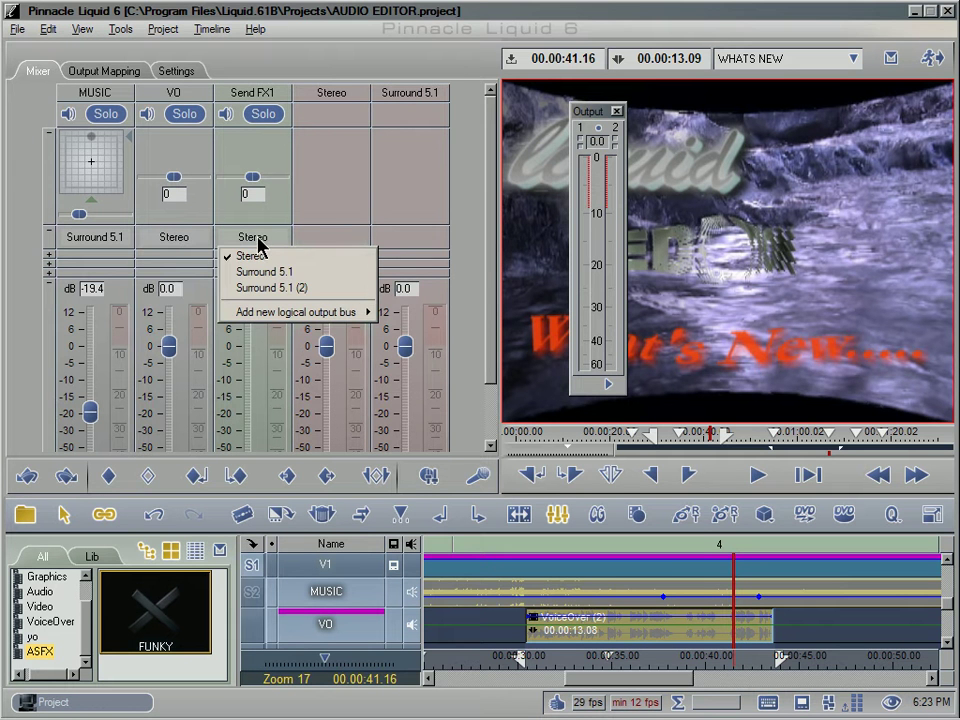
left_click(290, 288)
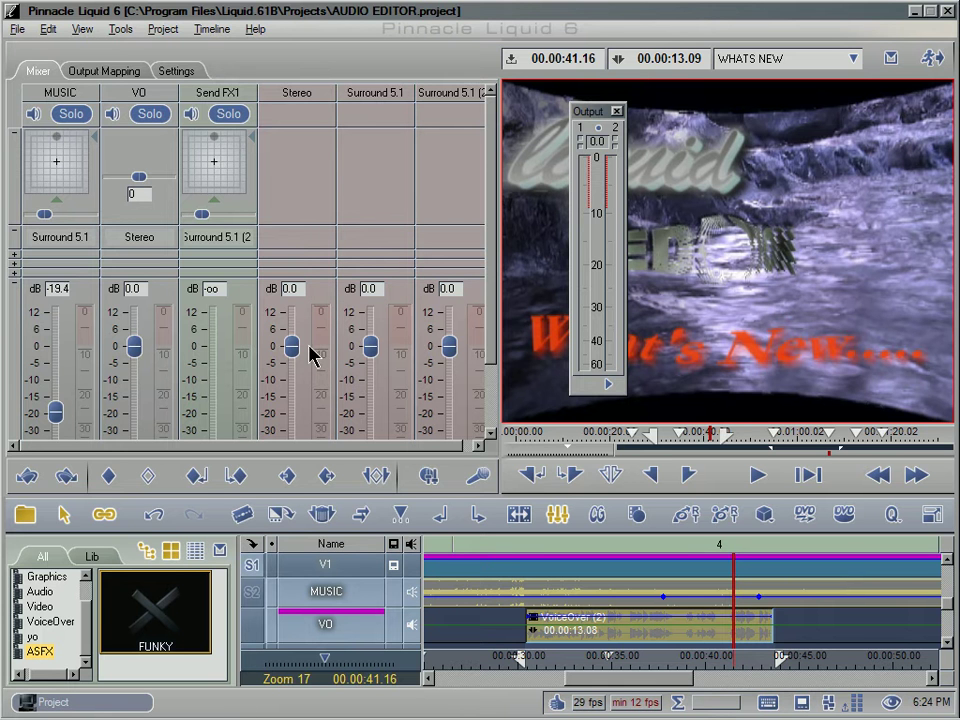
left_click_drag(291, 347, 296, 405)
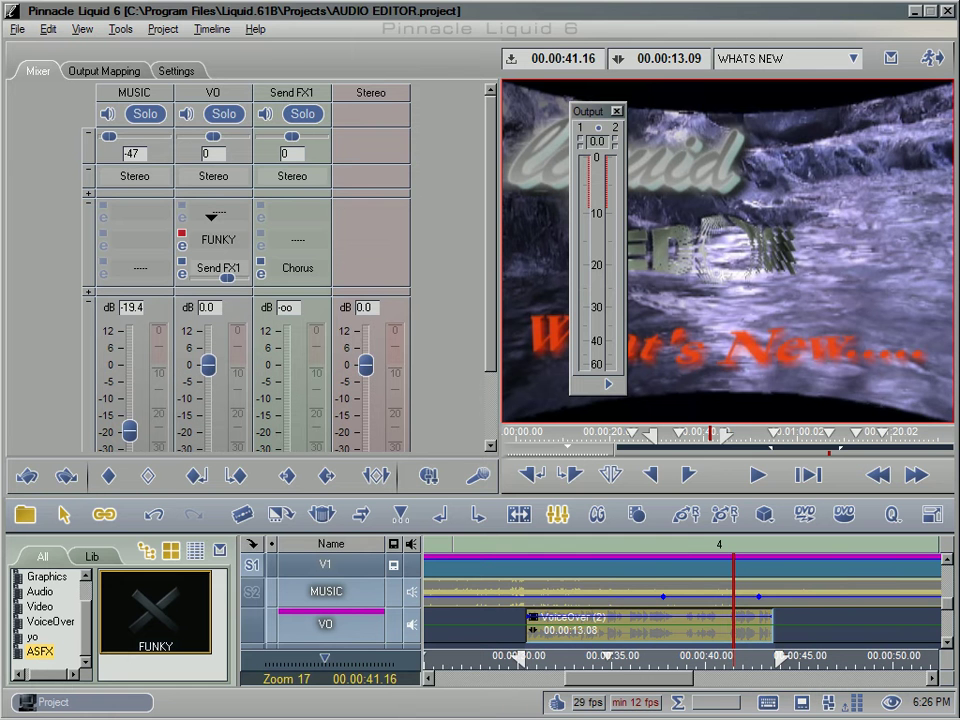
Insert the Reverb, Chorus and SurroundPan audio effects on the VO track.
right_click(212, 213)
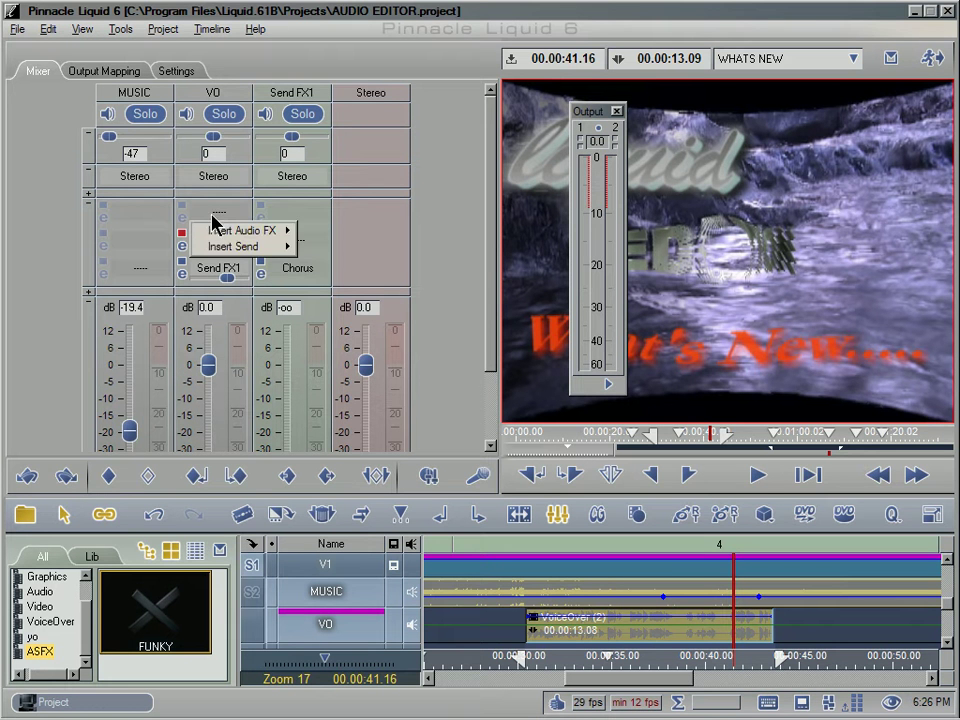
mouse_move(228, 238)
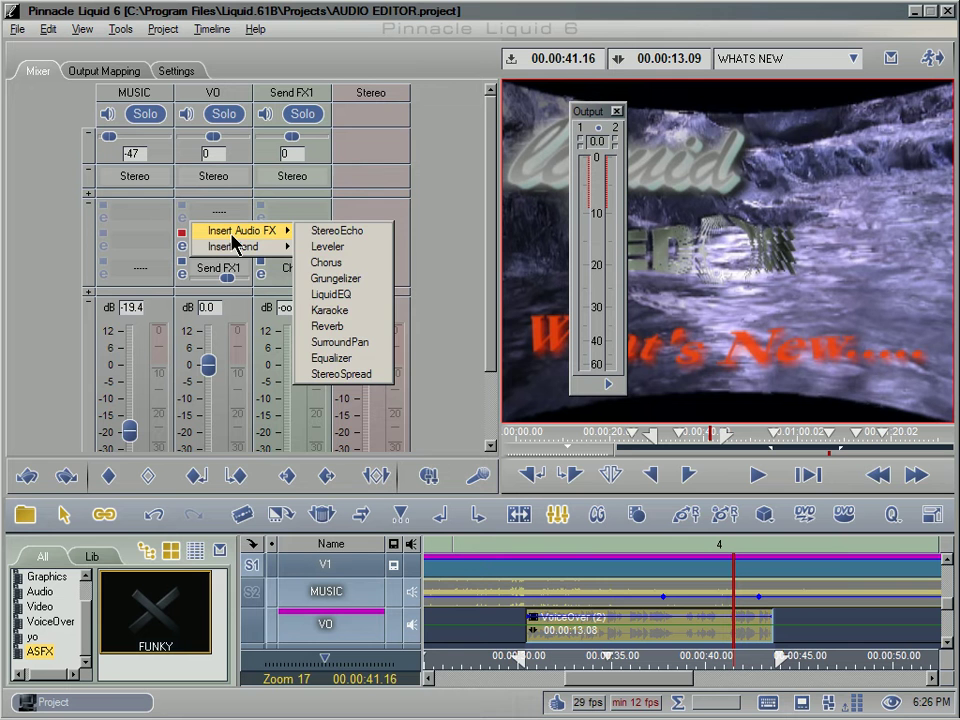
left_click(335, 326)
right_click(200, 220)
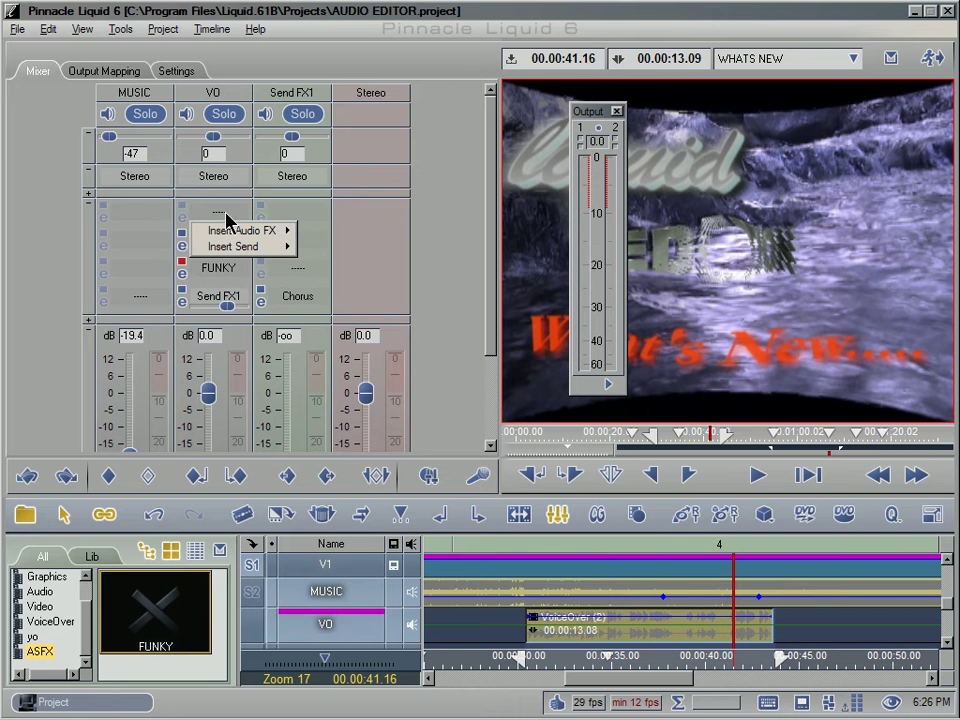
mouse_move(240, 232)
left_click(334, 265)
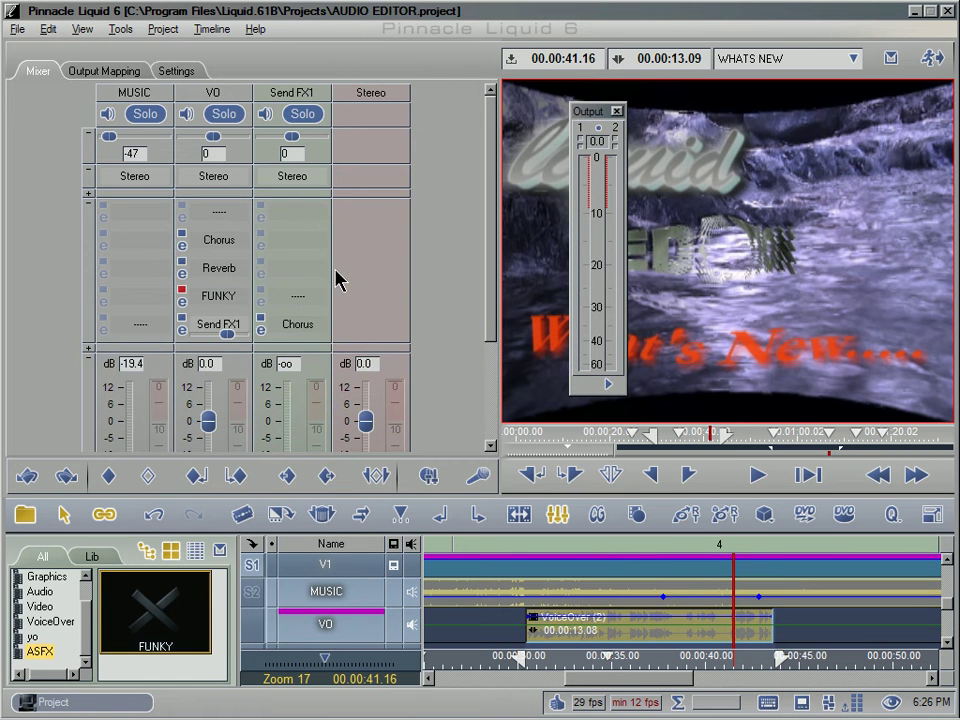
right_click(201, 223)
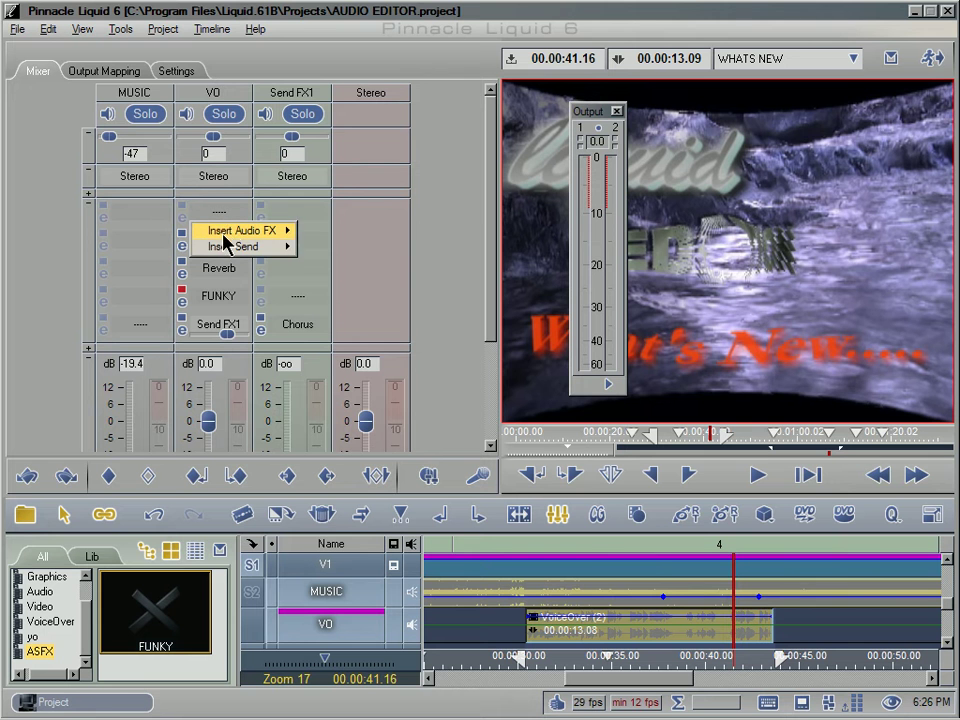
mouse_move(225, 235)
left_click(334, 344)
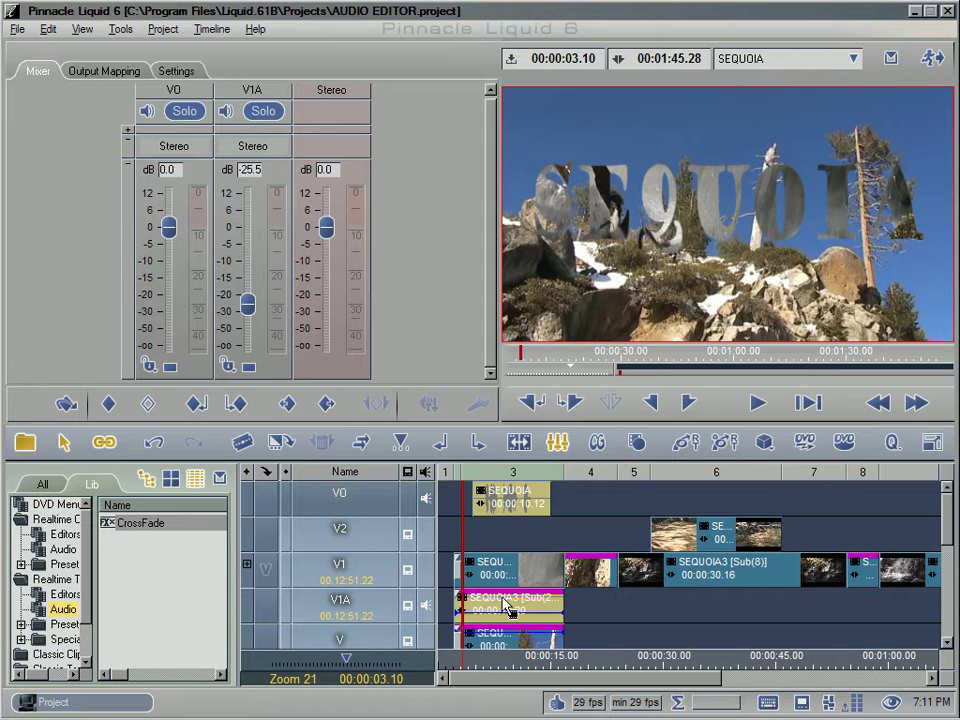
Play the SEQUOIA sequence from 00:00:02.07 through the voice-over clip.
left_click(455, 668)
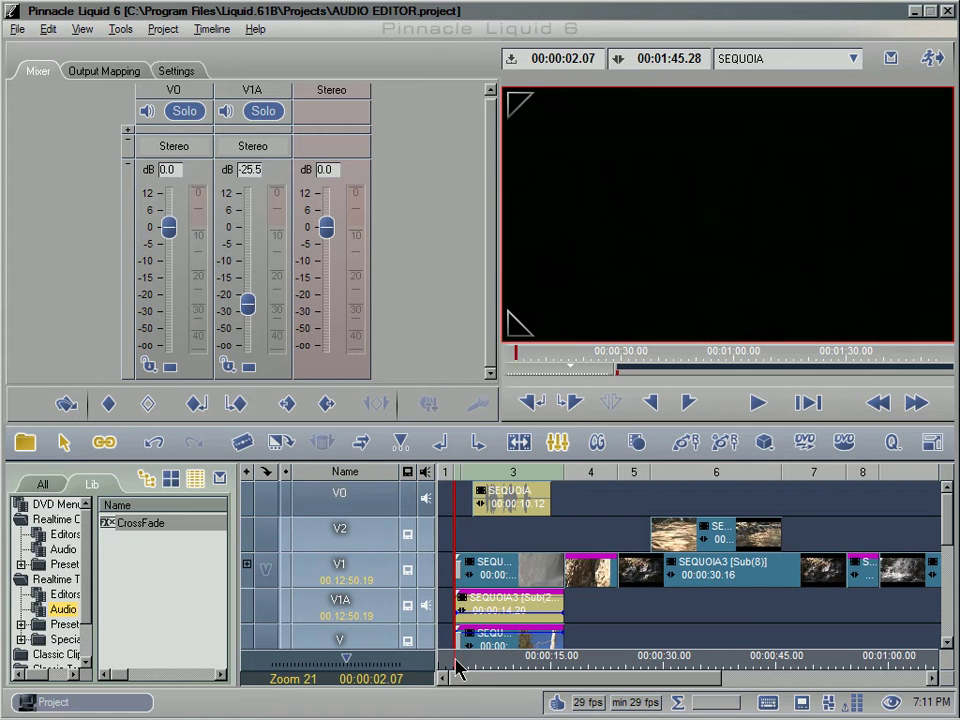
key("space")
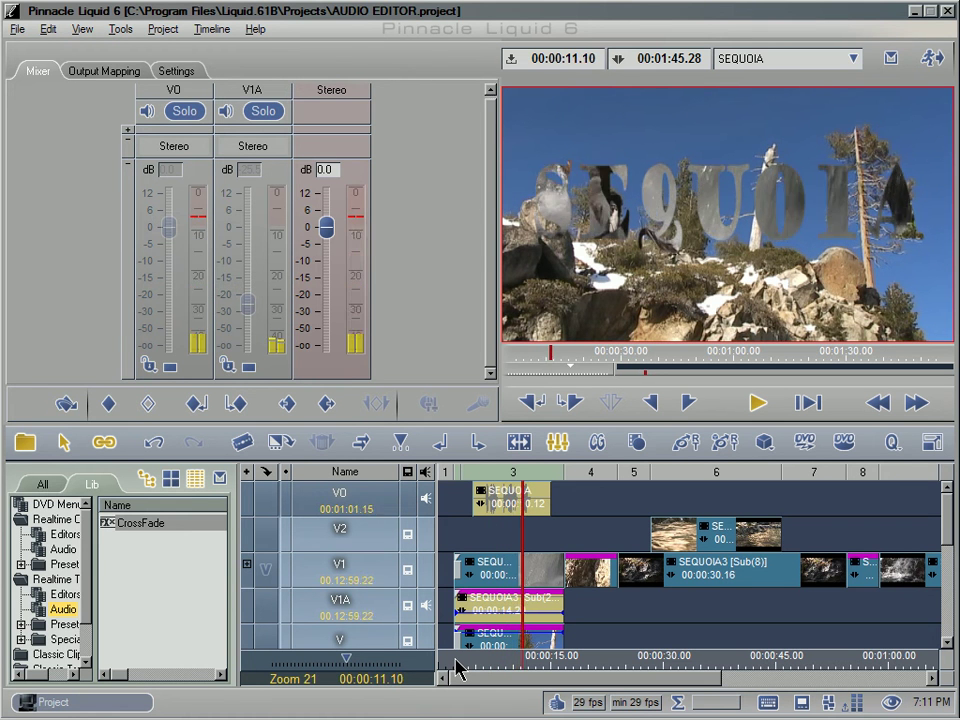
key("space")
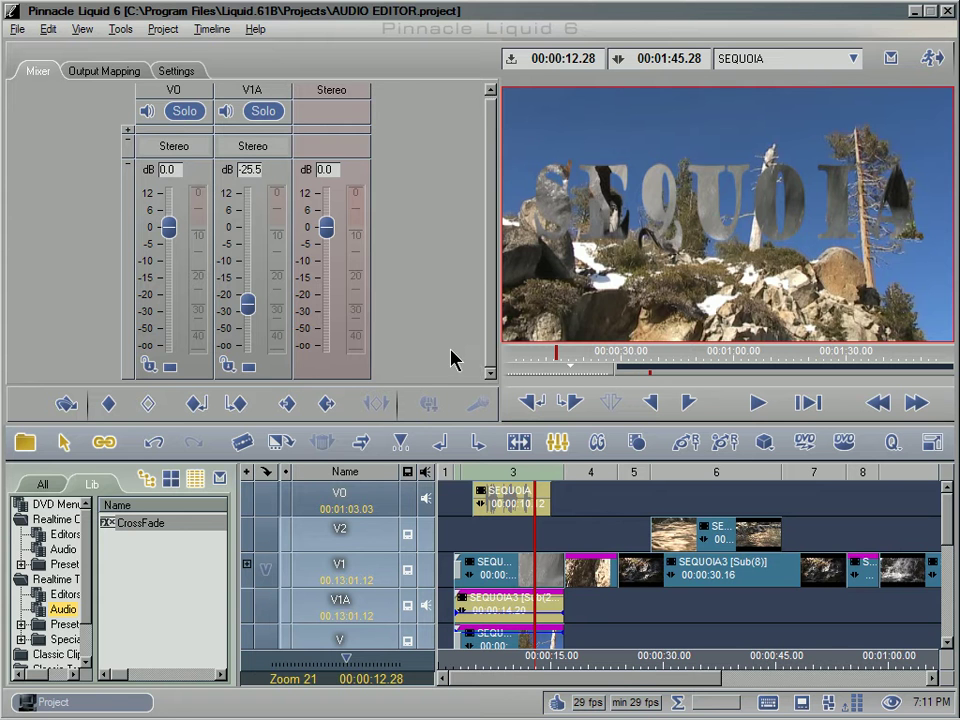
Make Insert FX and Sends visible in the mixer and insert the StereoEcho effect on the VO track.
left_click(178, 72)
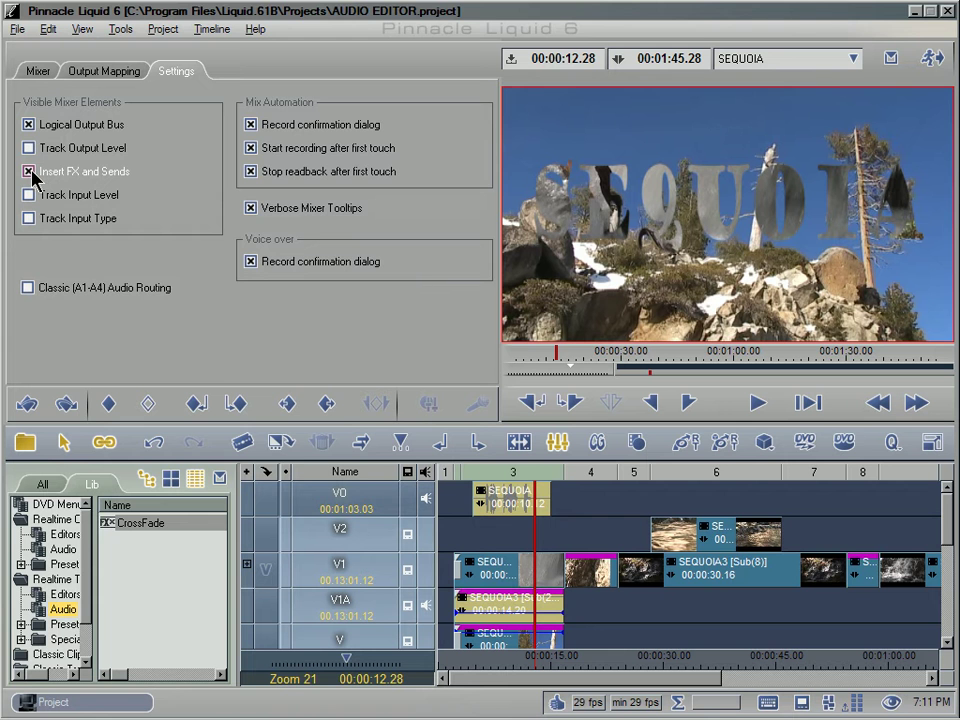
left_click(44, 72)
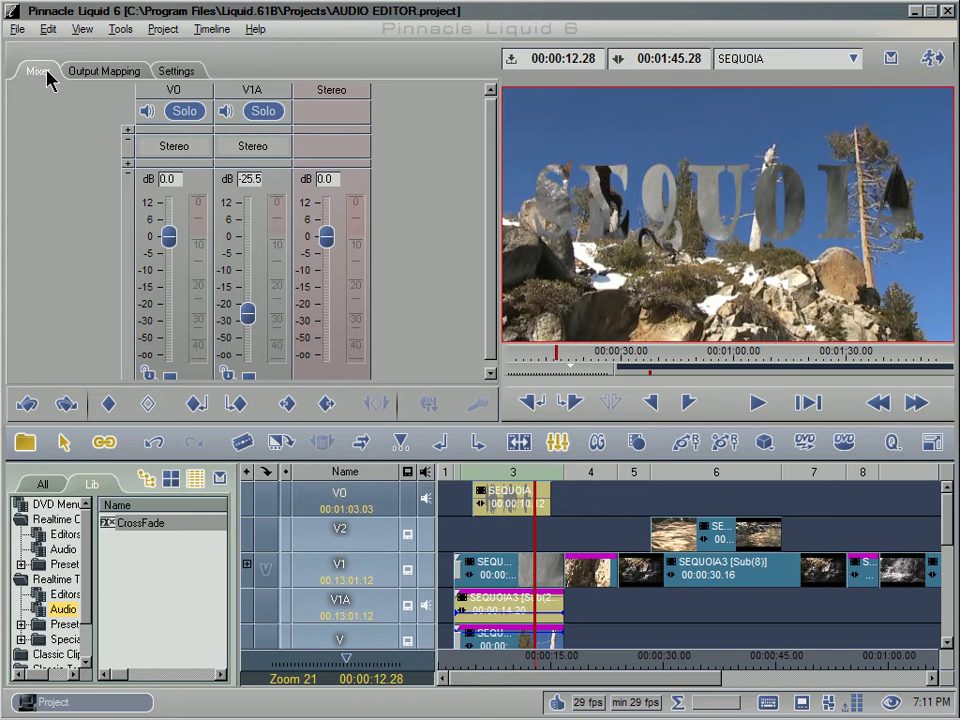
left_click(127, 166)
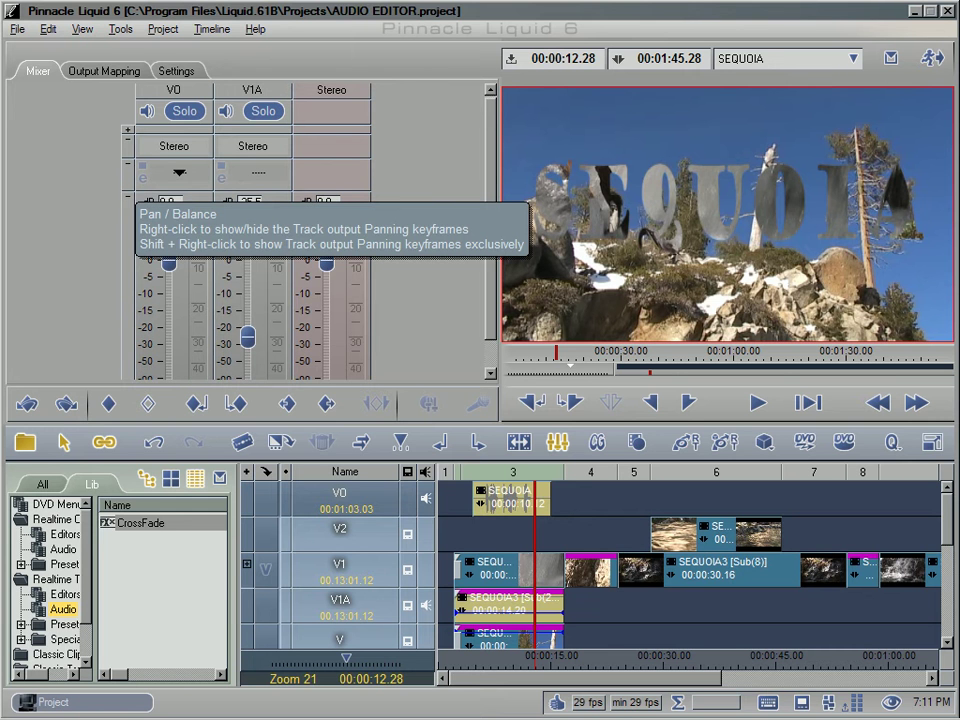
right_click(180, 178)
mouse_move(205, 191)
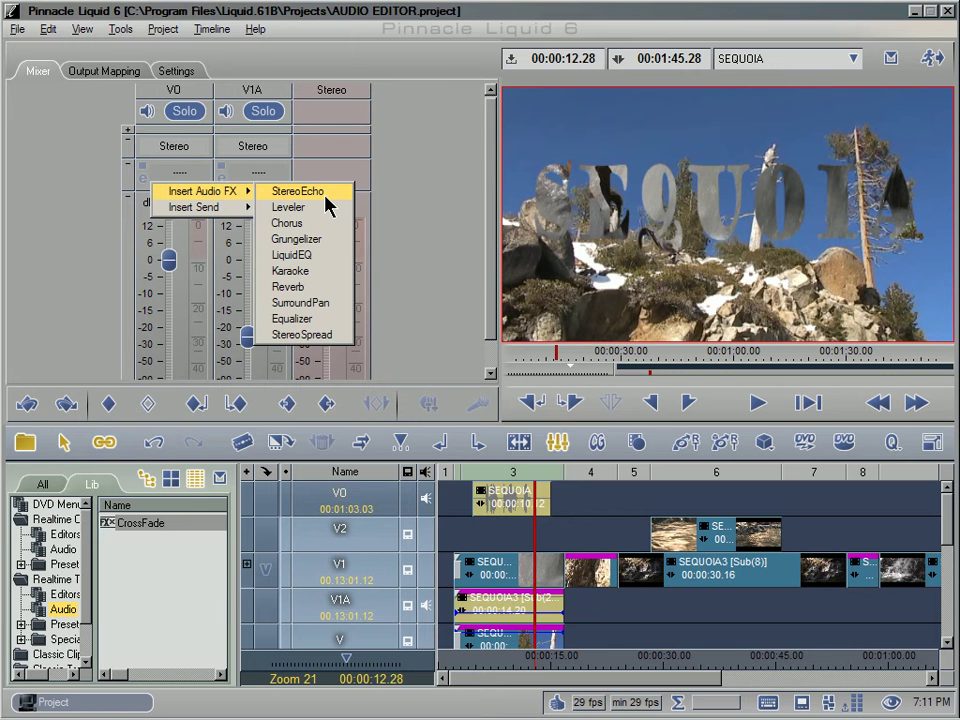
left_click(328, 205)
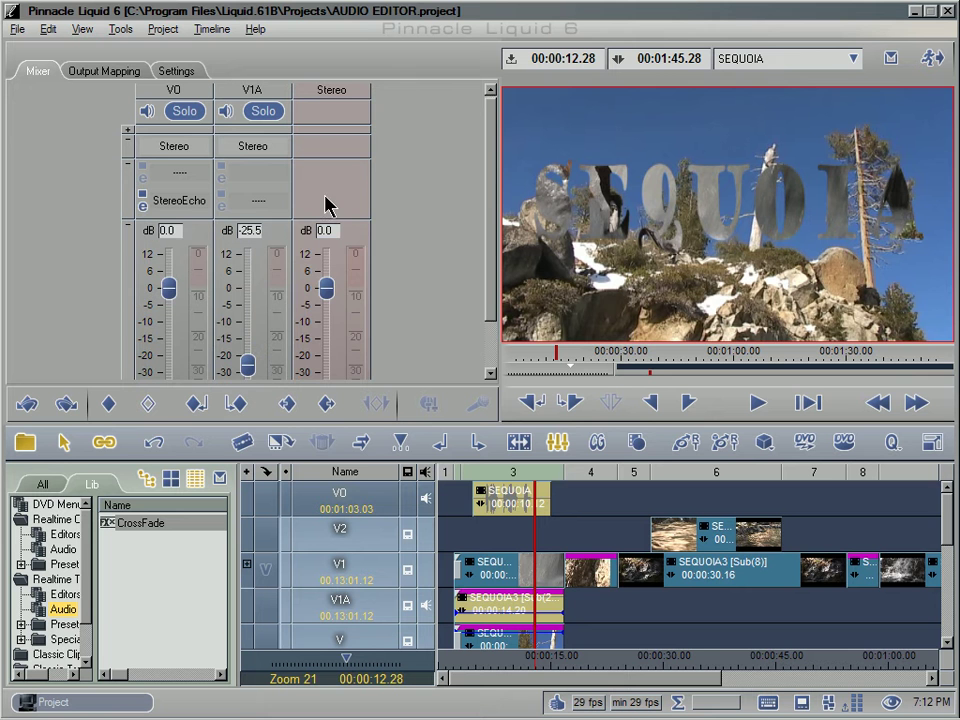
Play the voice-over clip from 00:00:05.03 to hear the StereoEcho effect.
left_click(476, 657)
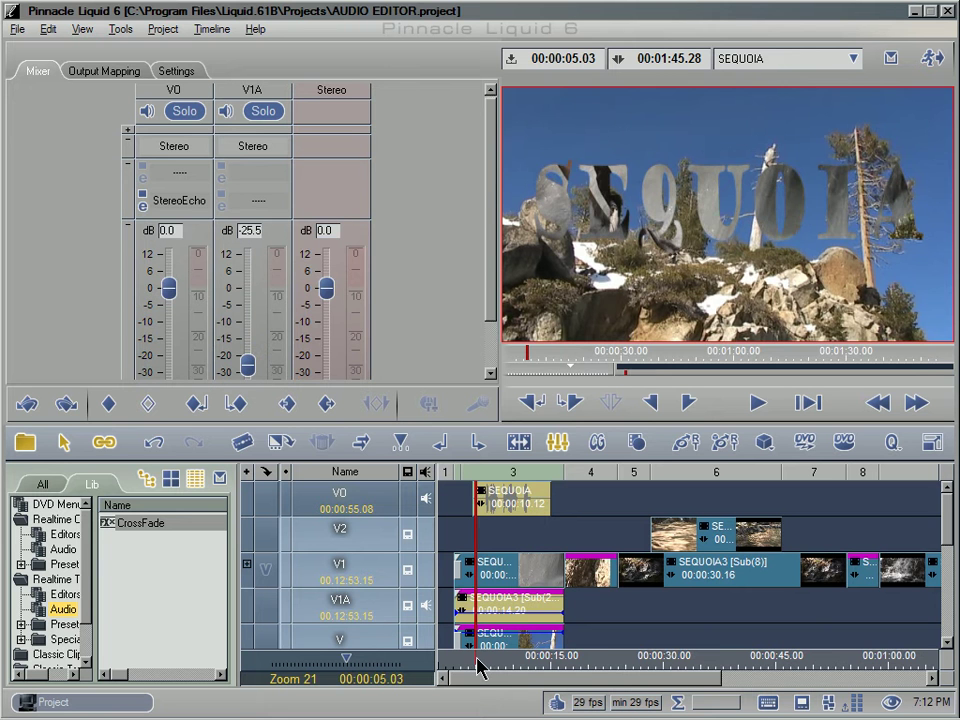
key("space")
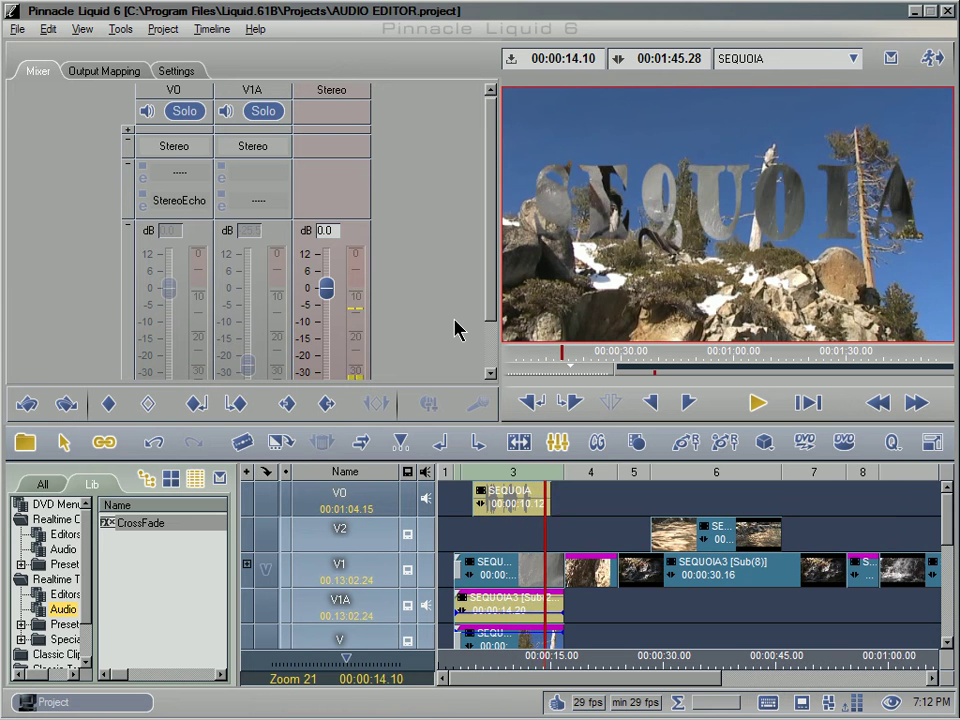
key("space")
Open the StereoEcho effect's editor for the VO track.
right_click(200, 208)
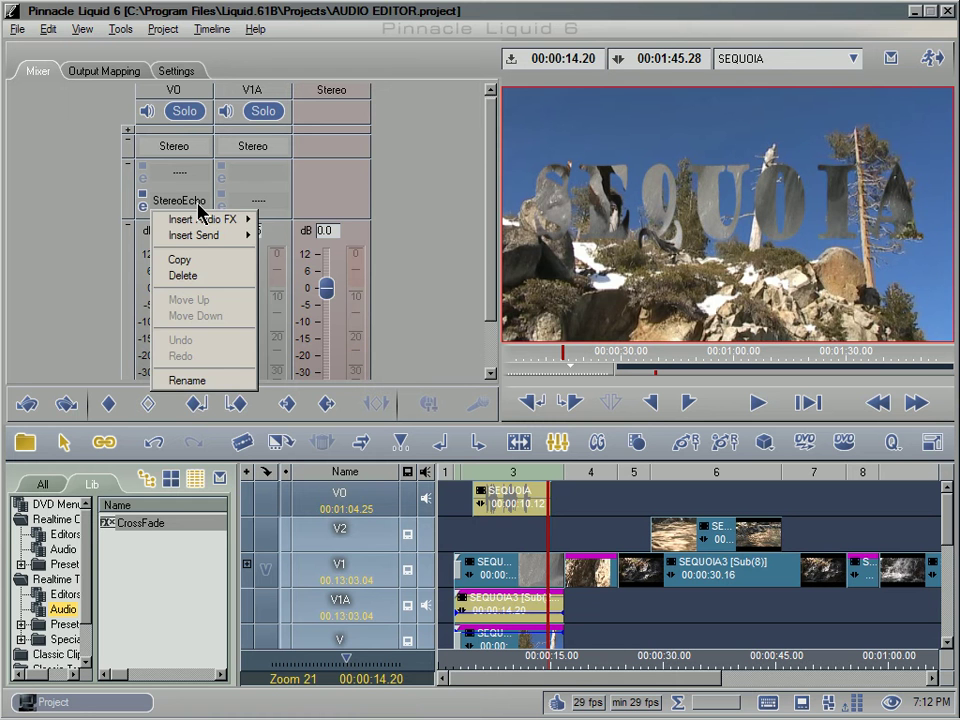
key("Escape")
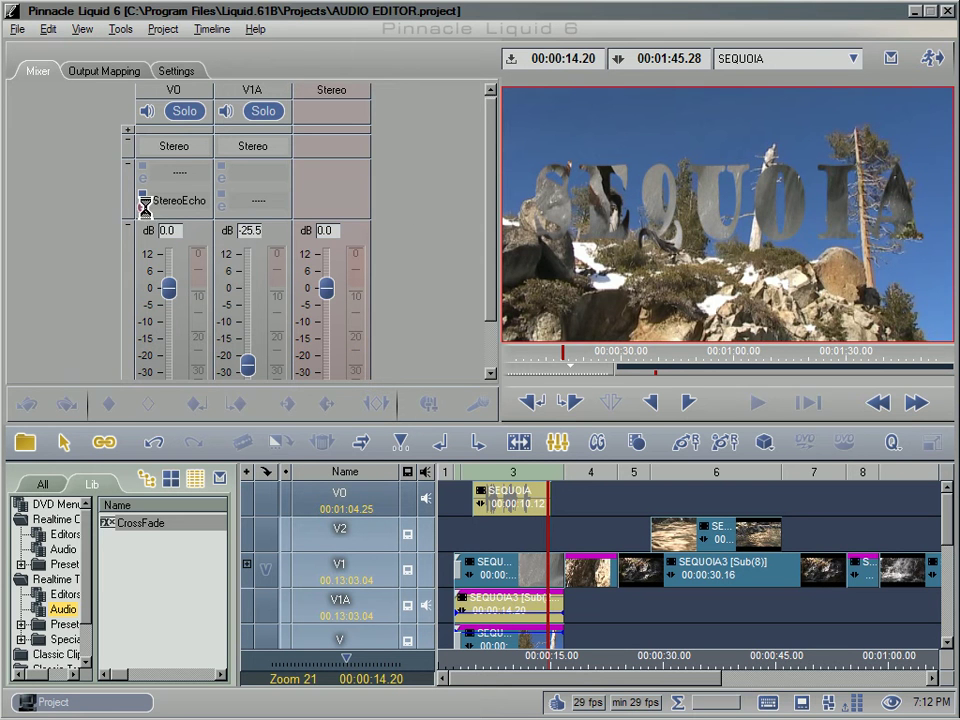
double_click(150, 206)
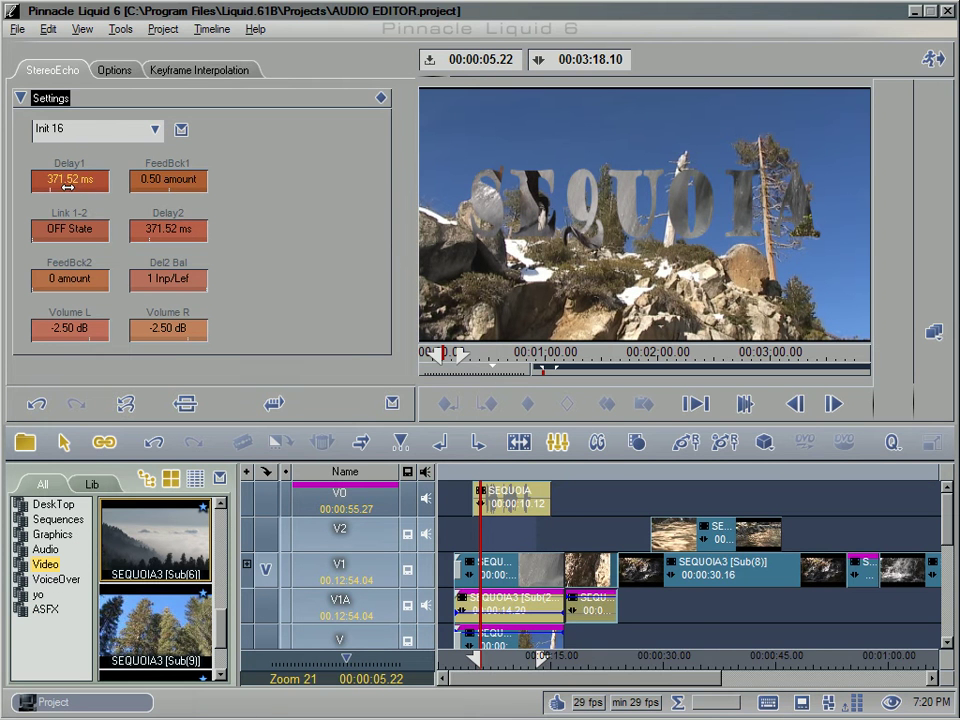
Reduce StereoEcho's Delay1 to 260.05 ms and further to 74.29 ms, playing the marked section with each setting.
left_click(692, 402)
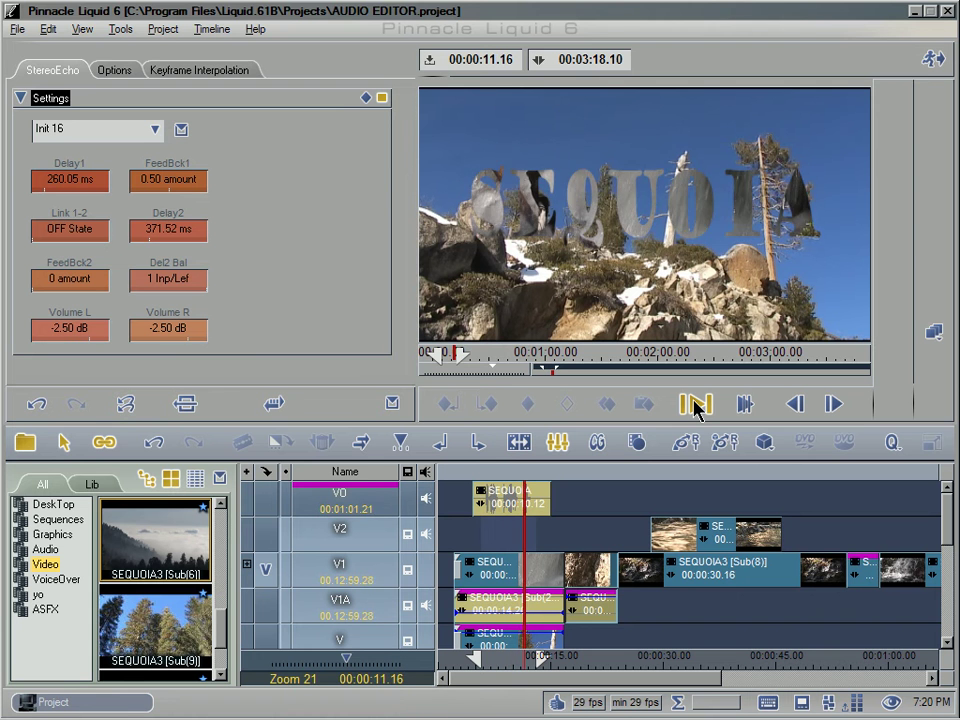
left_click(695, 404)
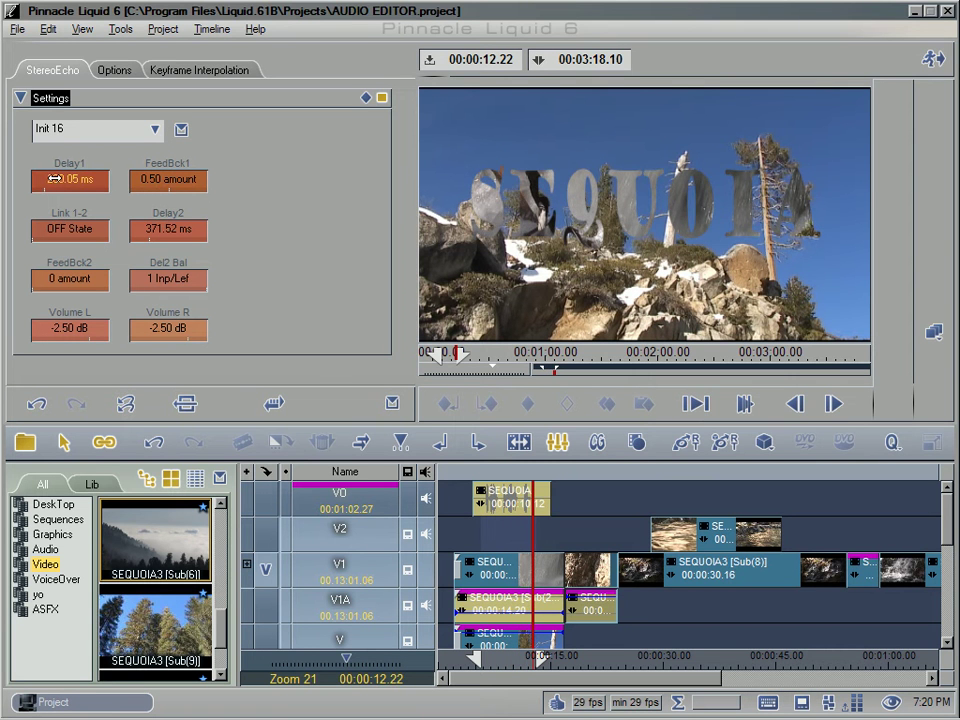
left_click(696, 403)
left_click(696, 404)
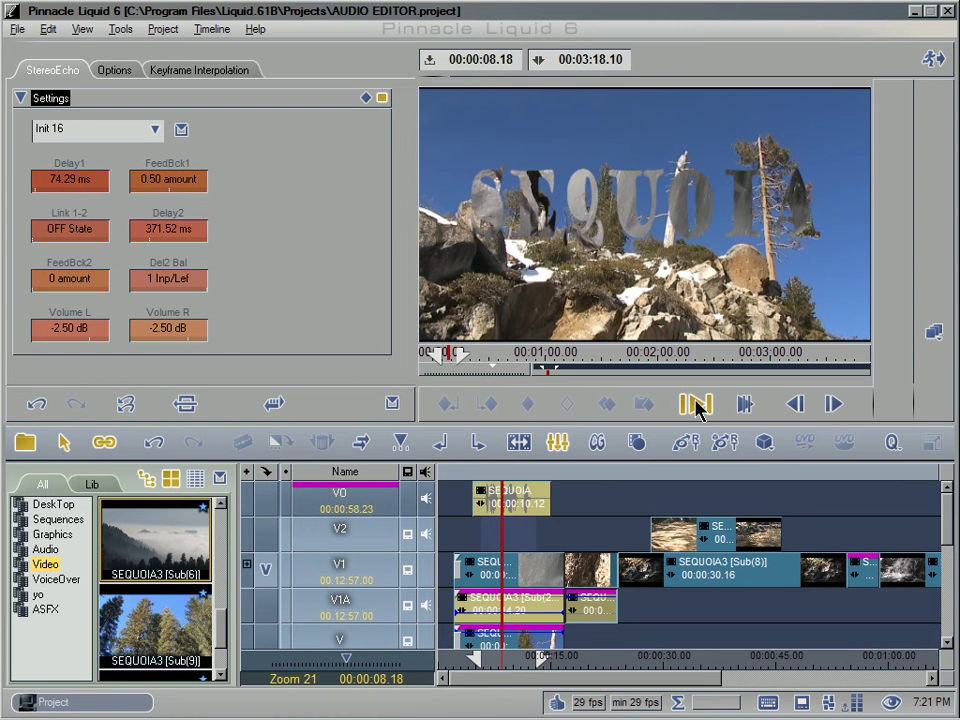
left_click(708, 408)
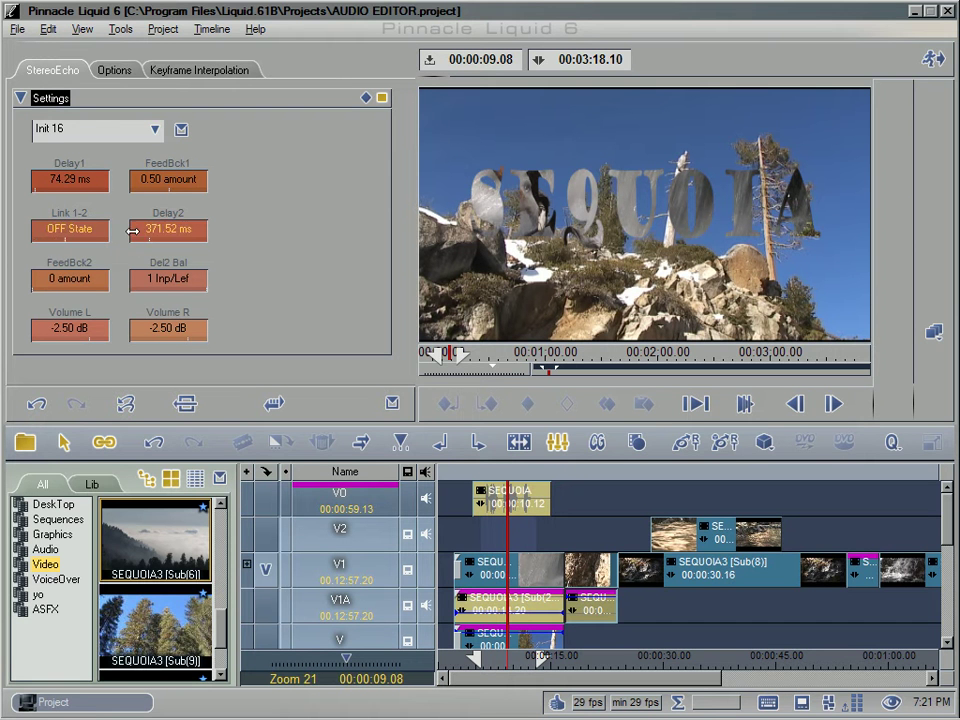
Raise StereoEcho's Delay2 to 1040.25 ms and further to 1486.08 ms, playing the marked section with each setting.
left_click_drag(135, 231, 171, 232)
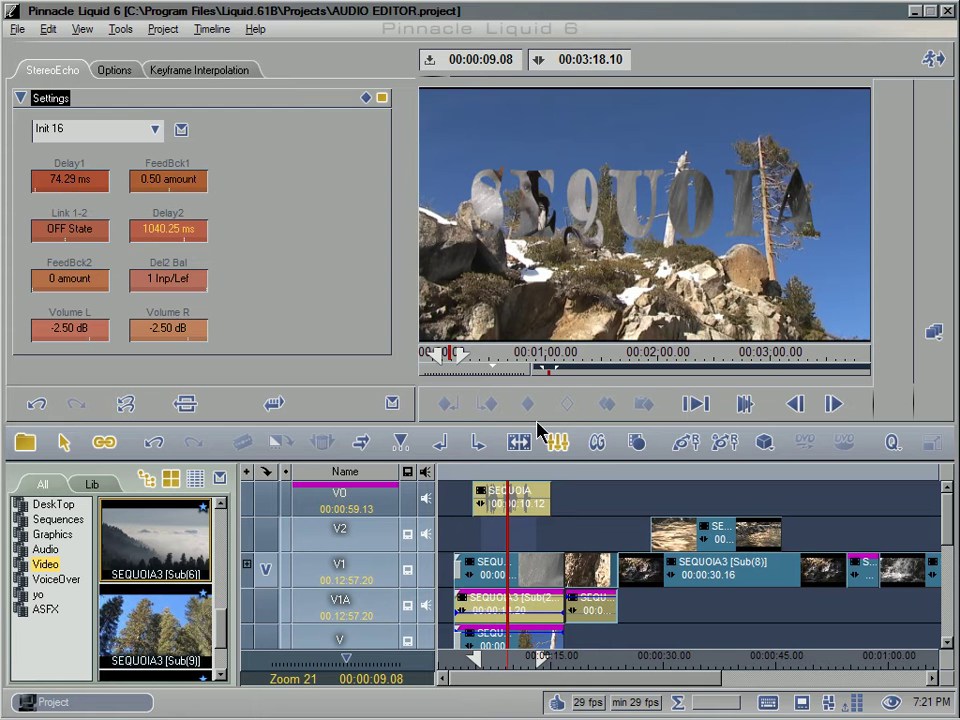
left_click(703, 412)
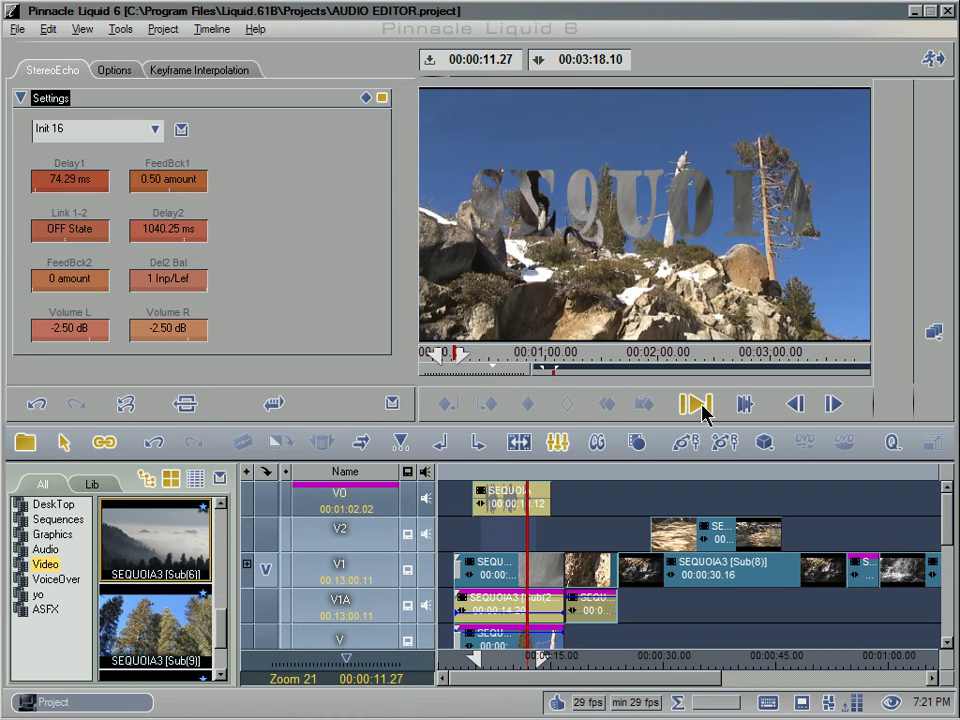
left_click(703, 412)
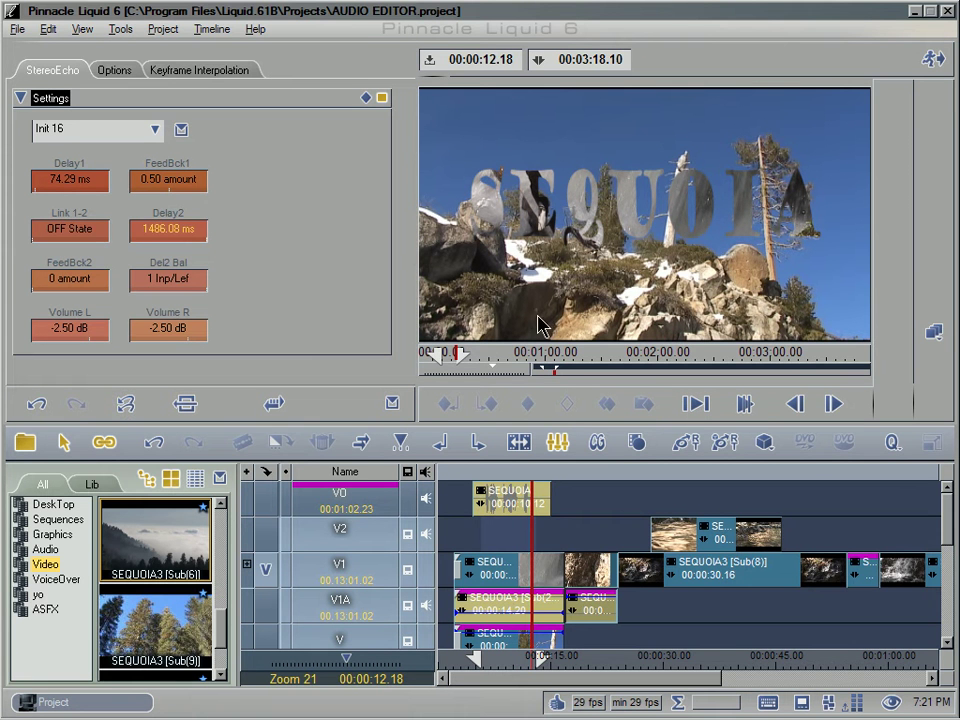
left_click(712, 413)
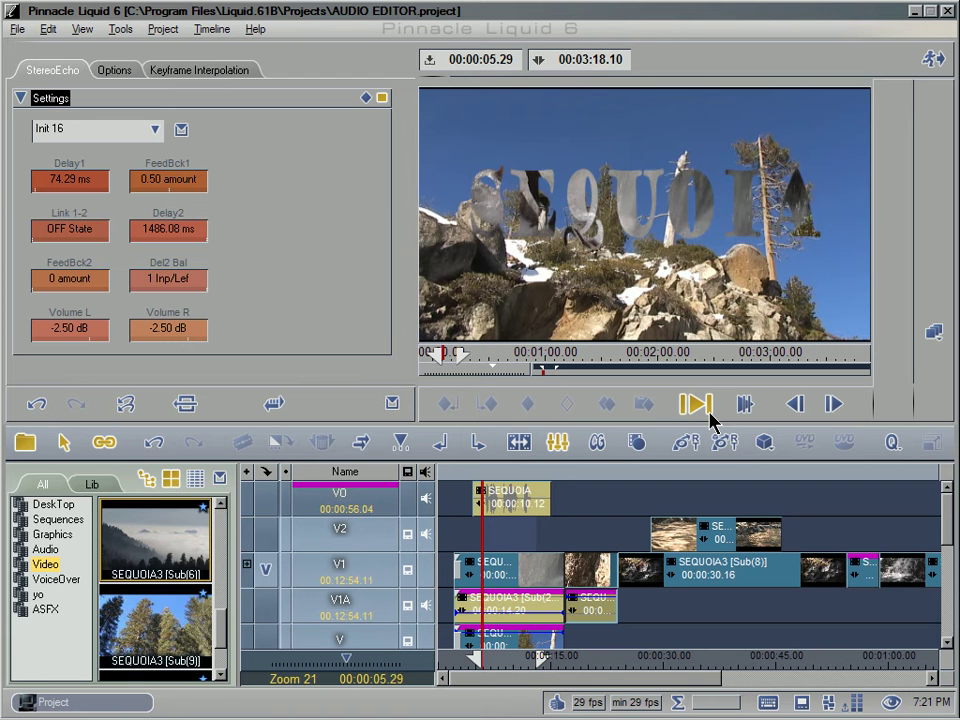
left_click(692, 410)
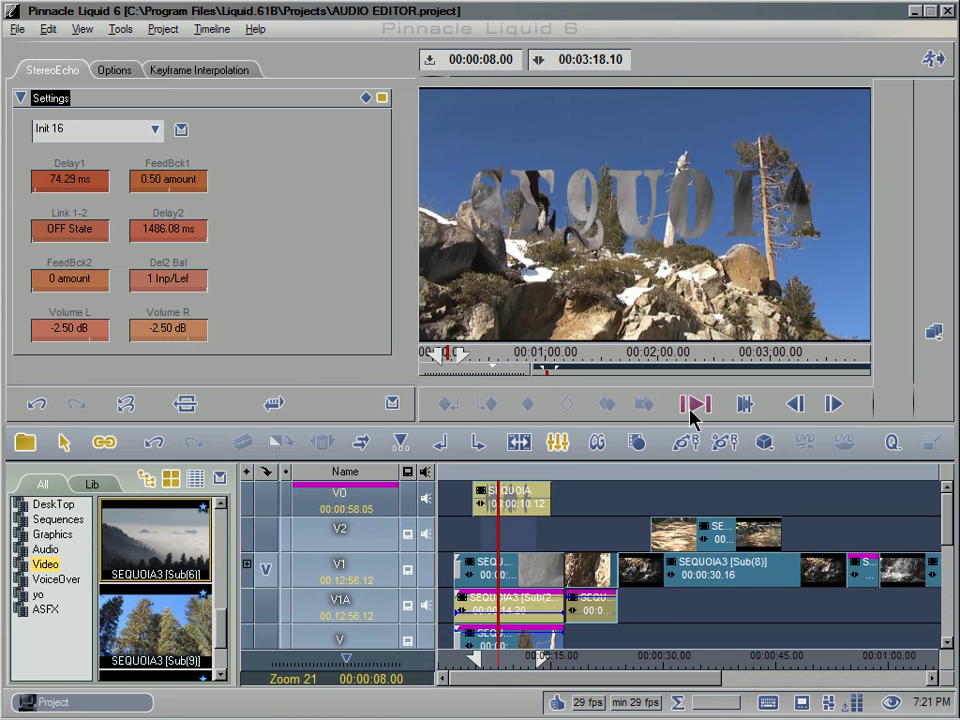
Set StereoEcho's Delay2 to 0 ms and play the marked section.
left_click_drag(196, 237, 103, 242)
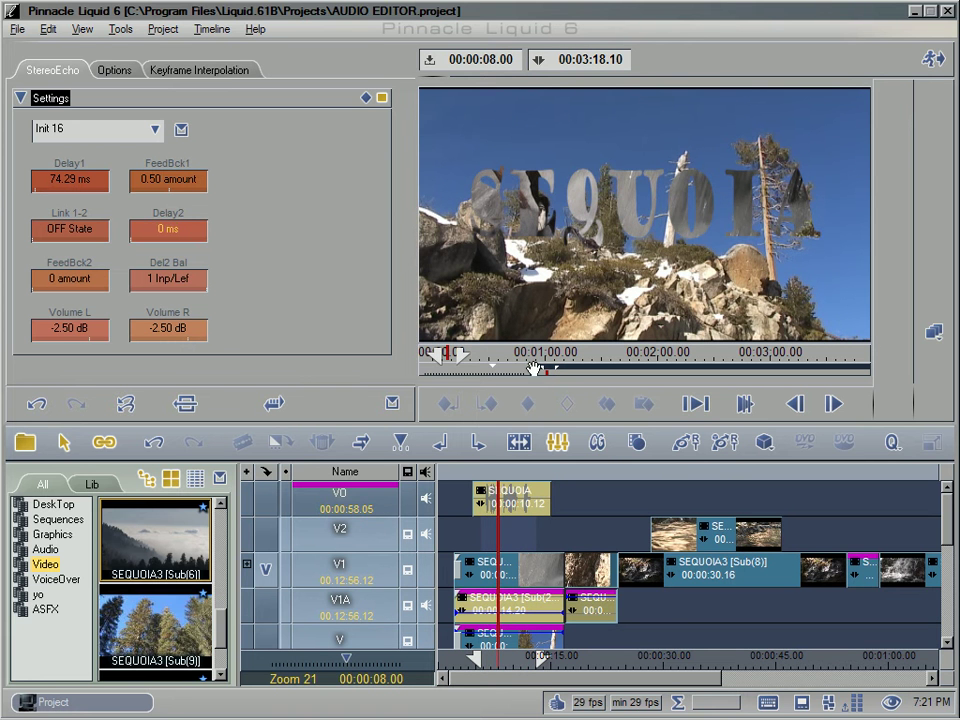
left_click(704, 412)
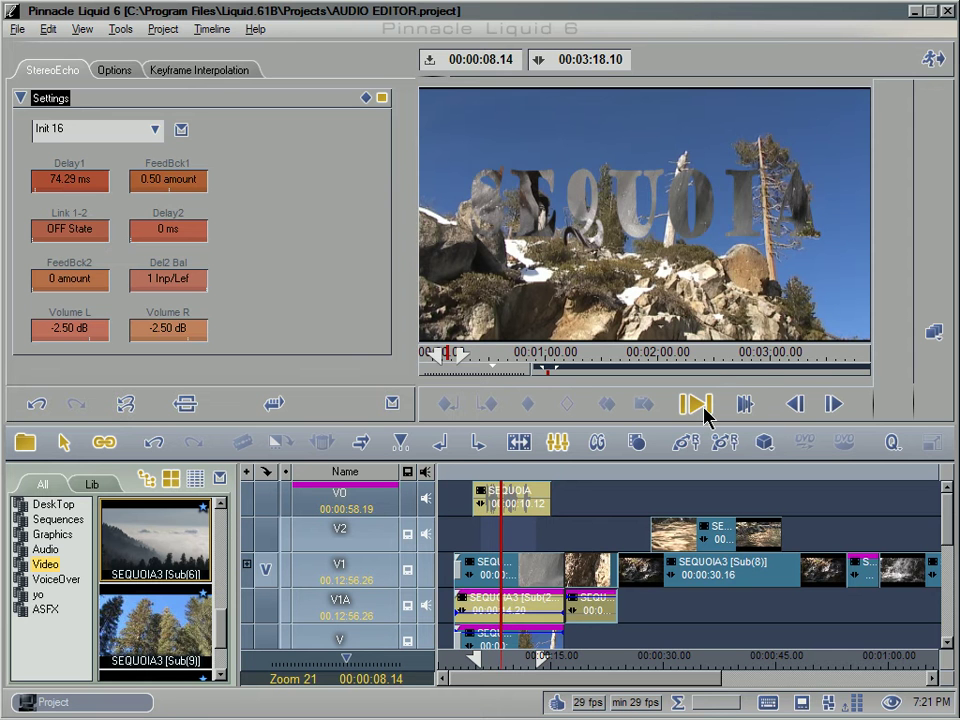
Stop the playback and leave the StereoEcho effect editor.
left_click(704, 412)
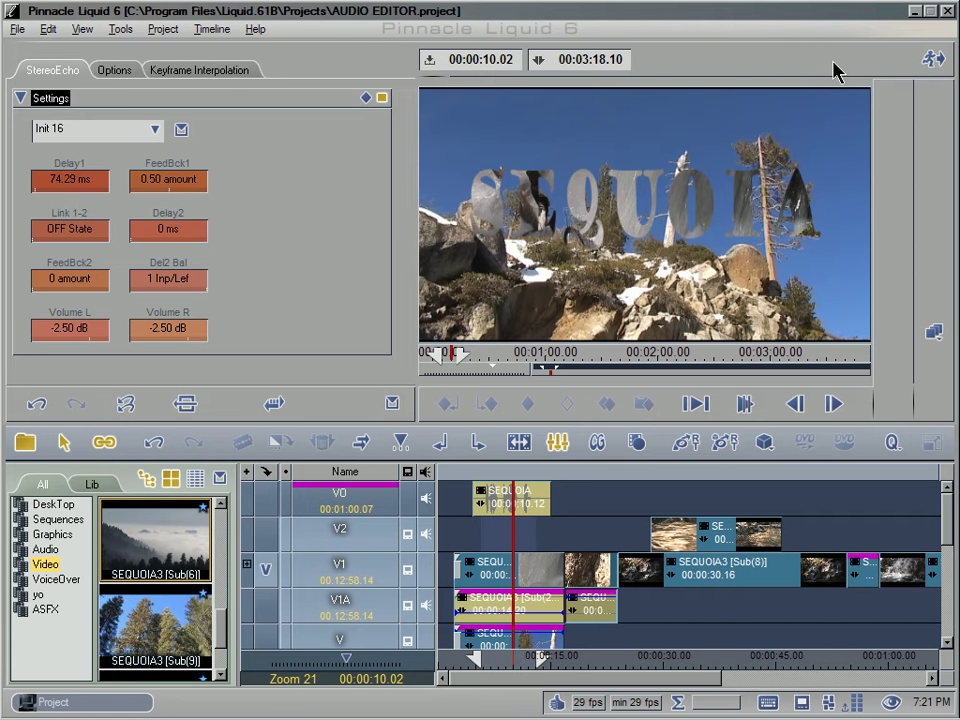
left_click(933, 58)
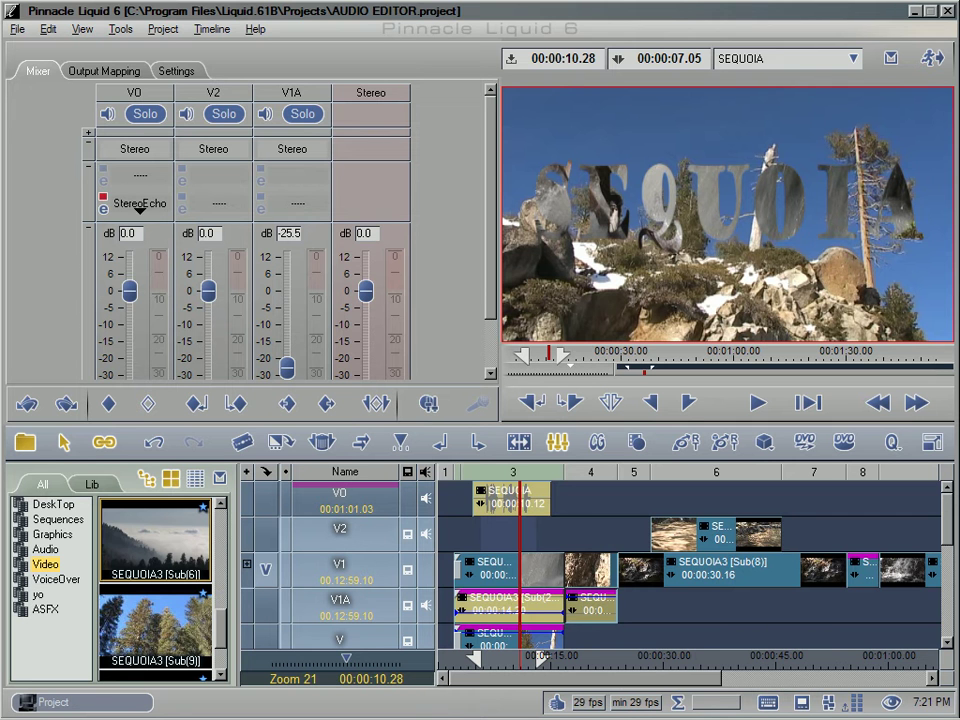
Apply the library's LiquidEQ audio effect to the SEQUOIA clip on the VO track and open its editor.
left_click(97, 487)
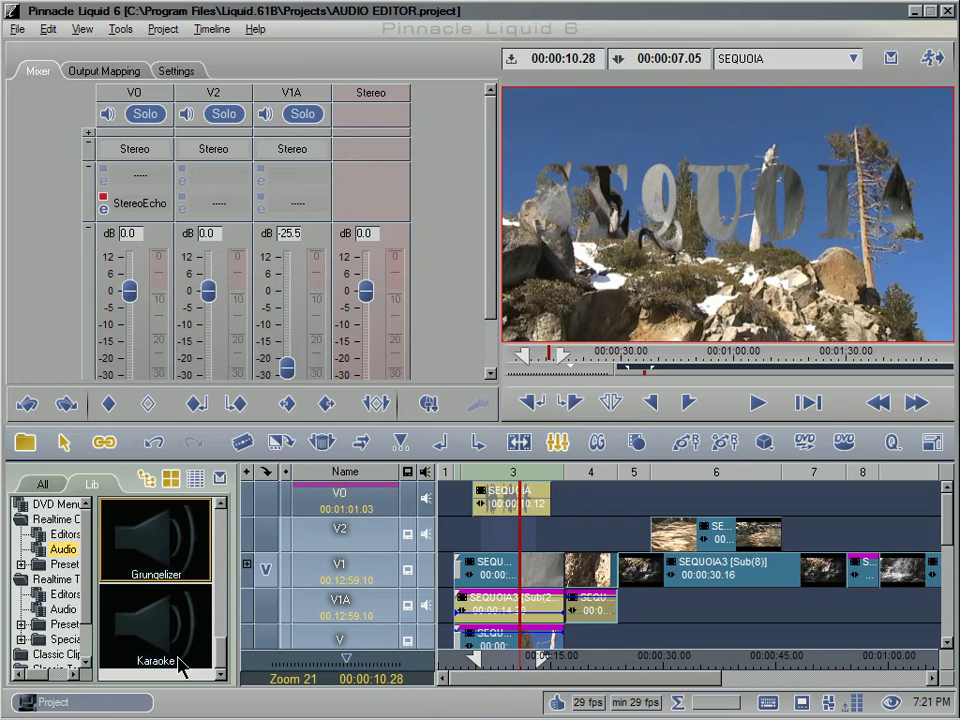
left_click_drag(222, 665, 224, 535)
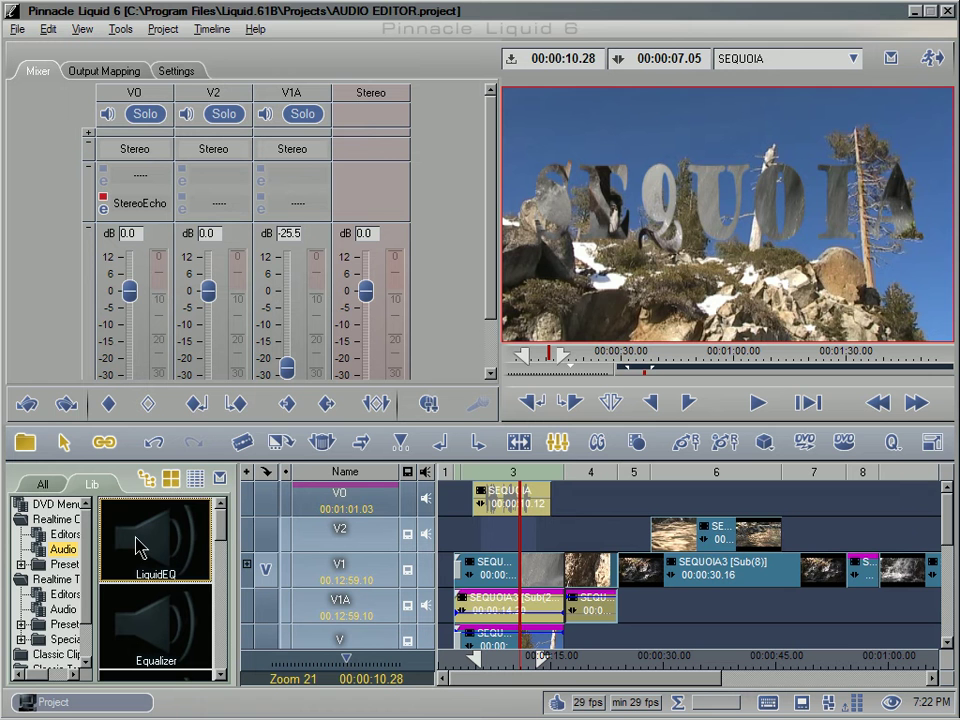
left_click_drag(136, 539, 513, 499)
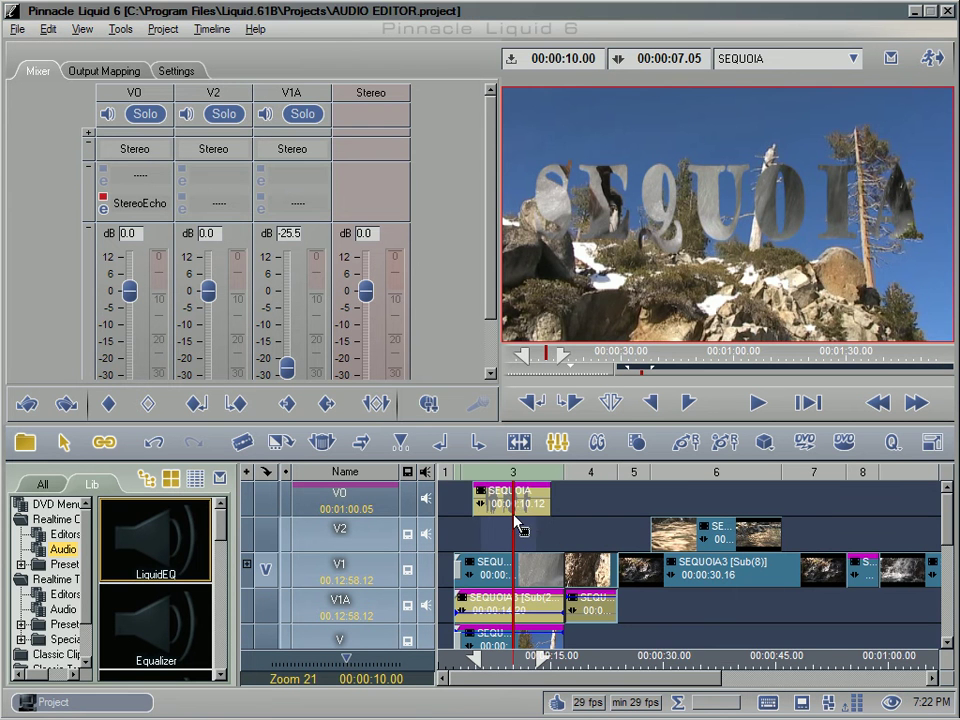
mouse_move(548, 500)
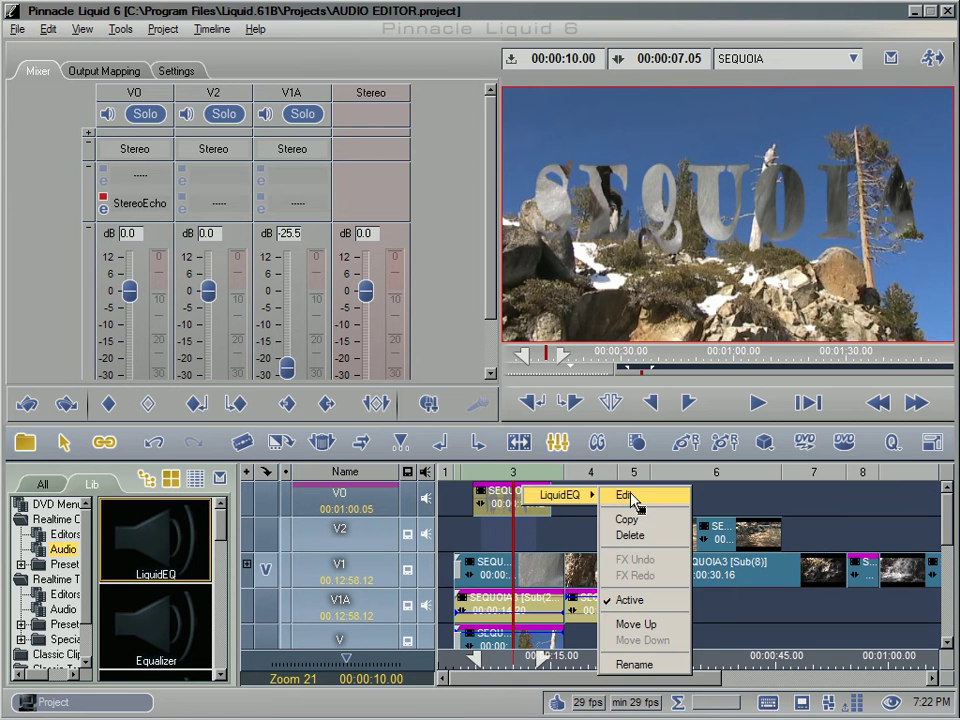
left_click(632, 497)
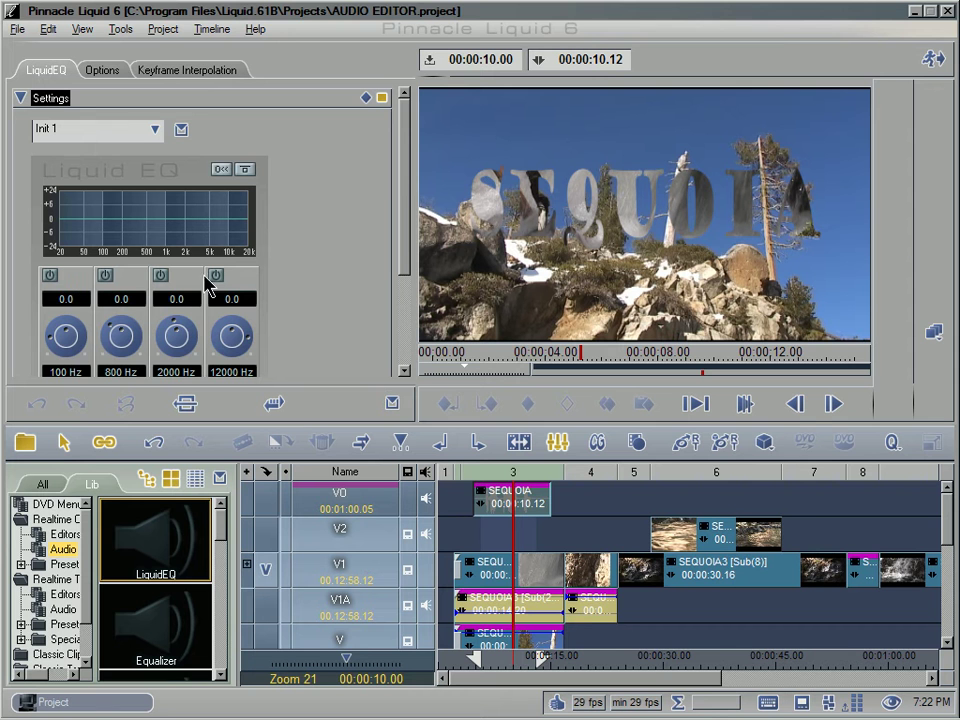
Enable LiquidEQ's lo band, boost it to 24.0 at 36 Hz, and play the clip from near its start.
left_click(52, 276)
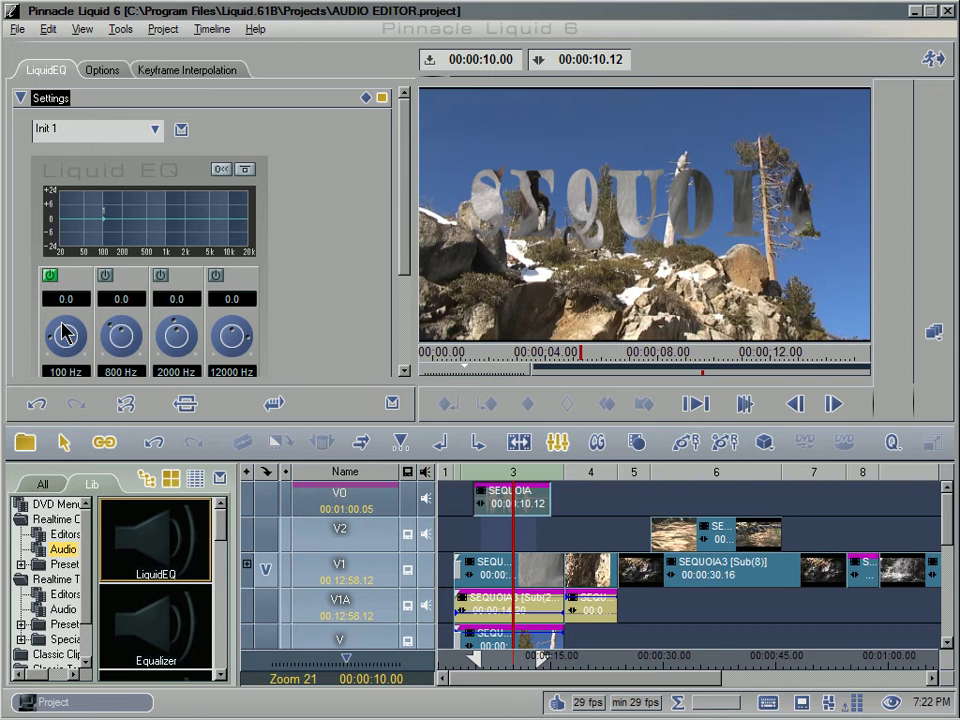
left_click_drag(52, 342, 72, 347)
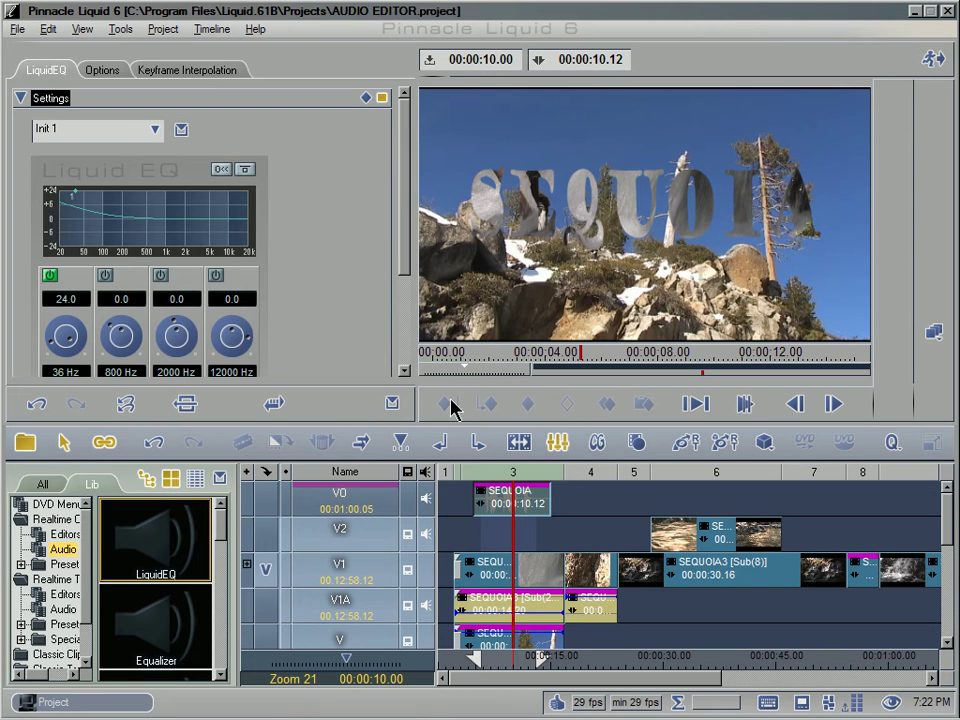
left_click(505, 356)
left_click_drag(505, 356, 468, 362)
key("space")
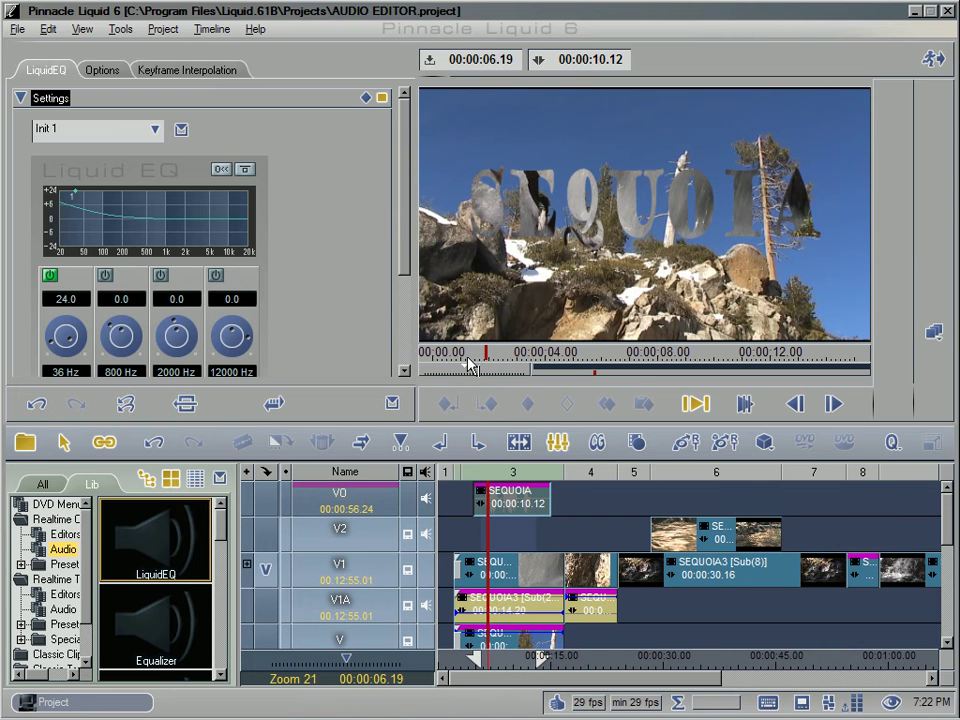
key("space")
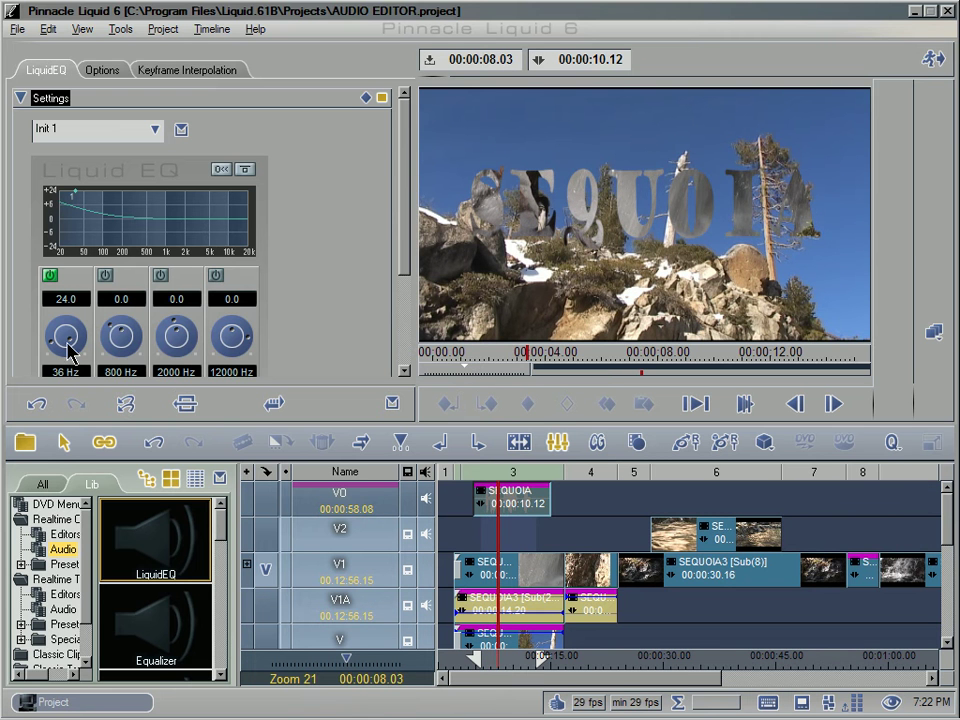
Cut LiquidEQ's lo band to -24.0 at 20 Hz and play the clip.
left_click_drag(64, 339, 66, 366)
left_click(695, 403)
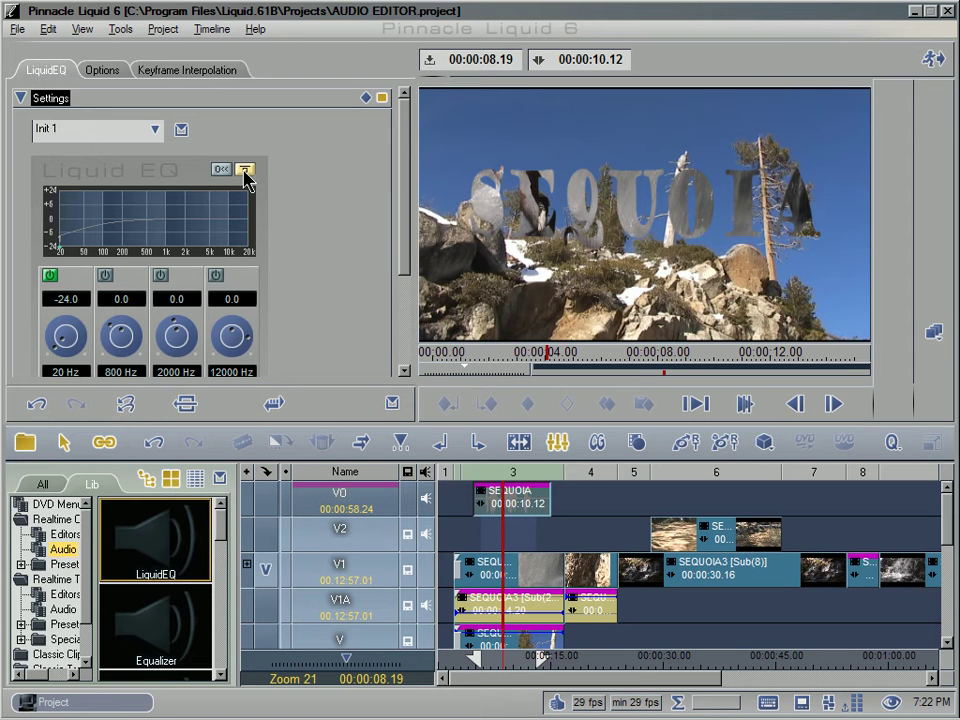
left_click(695, 403)
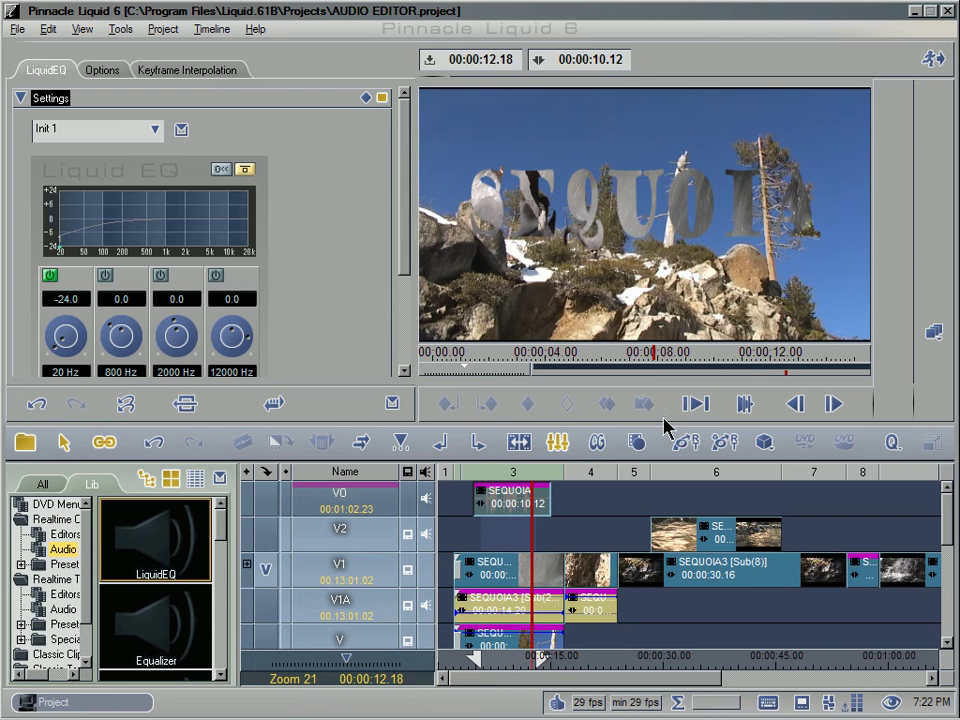
Enable LiquidEQ's hi band, boost it to 24.0 at 20000 Hz, and play the clip.
left_click(218, 279)
left_click_drag(229, 336, 238, 364)
left_click(692, 406)
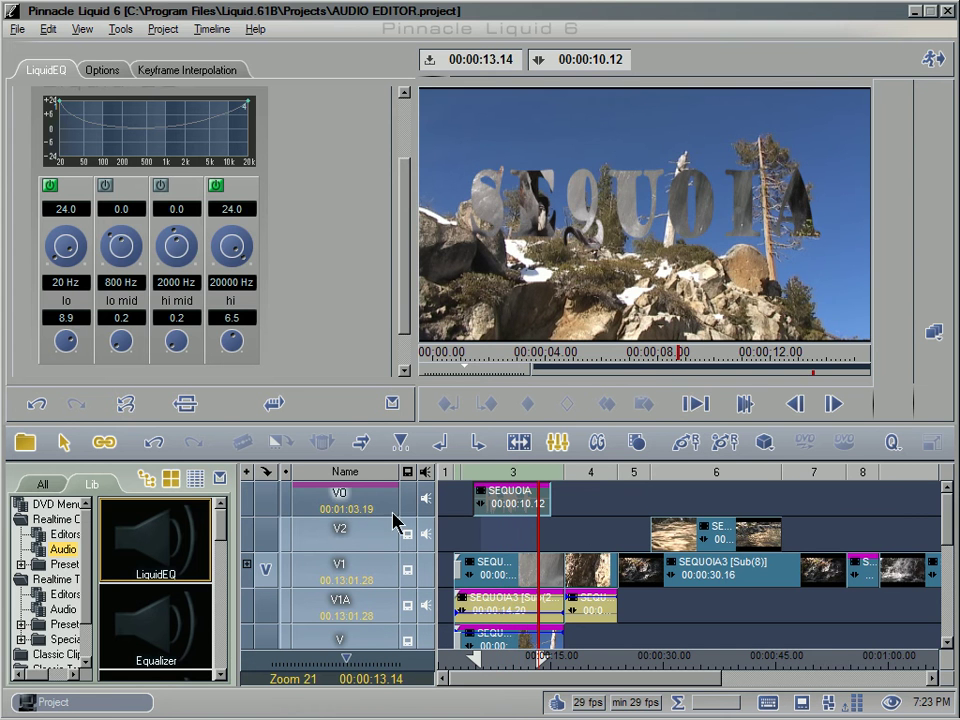
Return to the audio mixer and delete the StereoEcho effect from the VO track.
left_click(556, 445)
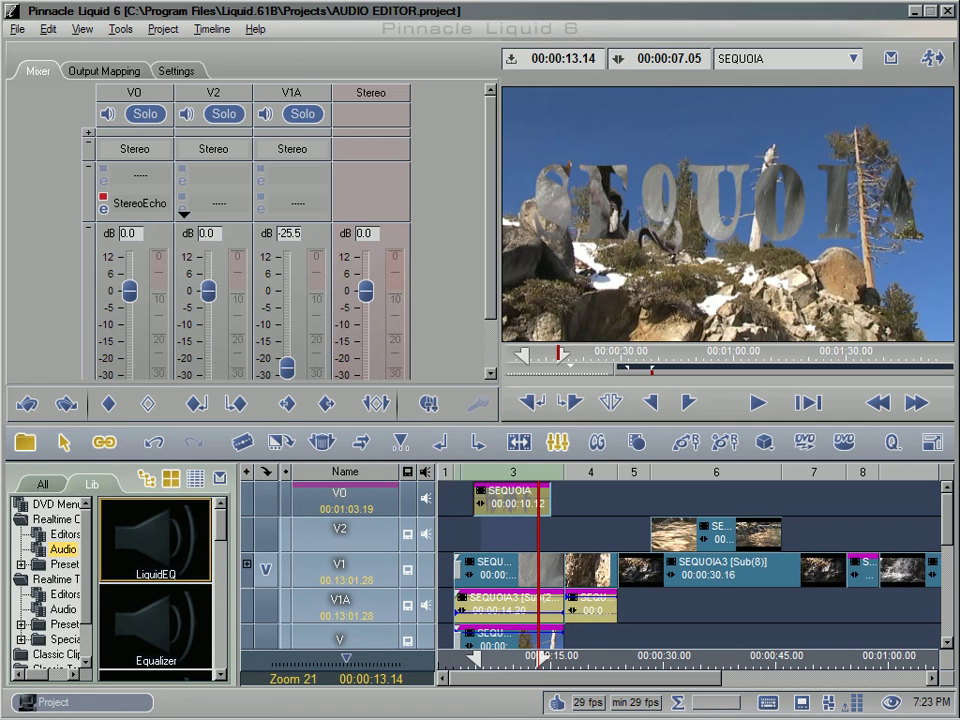
right_click(127, 205)
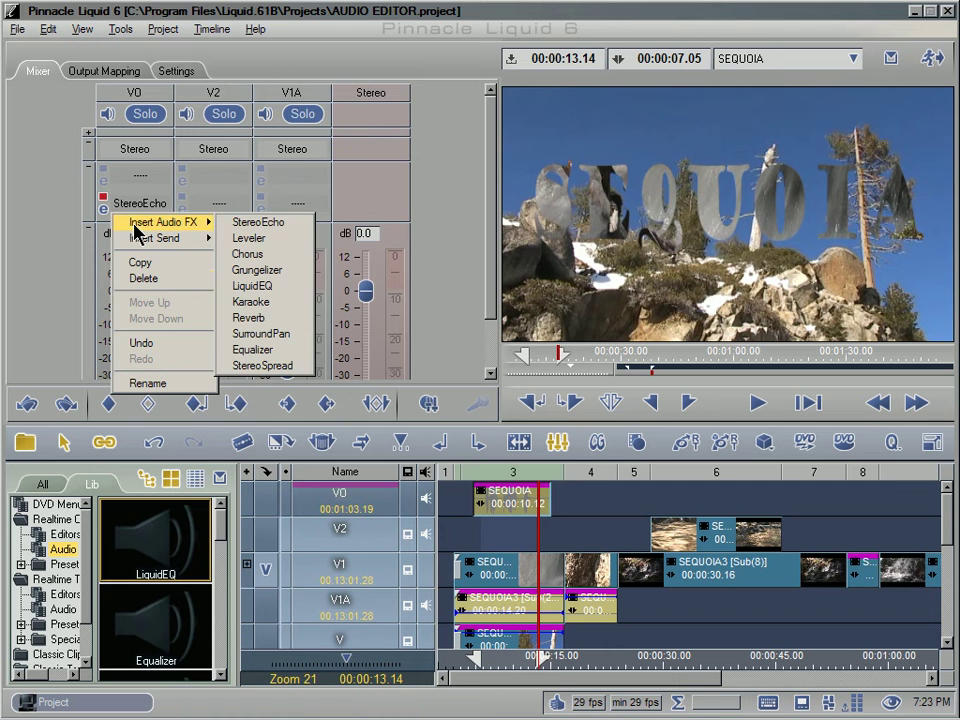
left_click(173, 283)
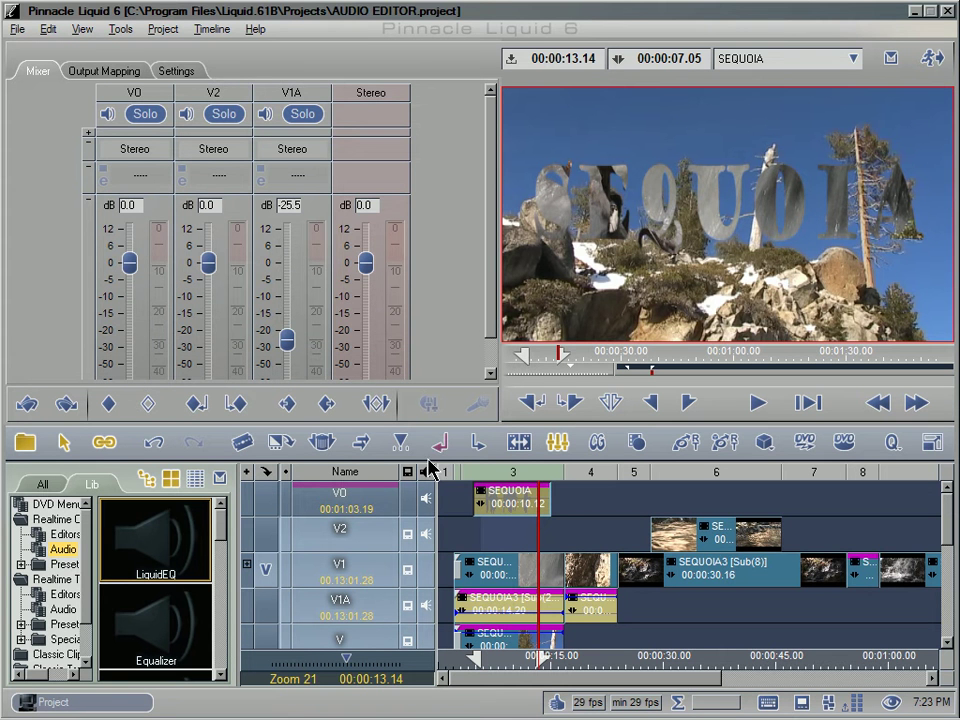
Play the timeline from near the mark-in point to hear the VO track without StereoEcho.
left_click(484, 660)
key("space")
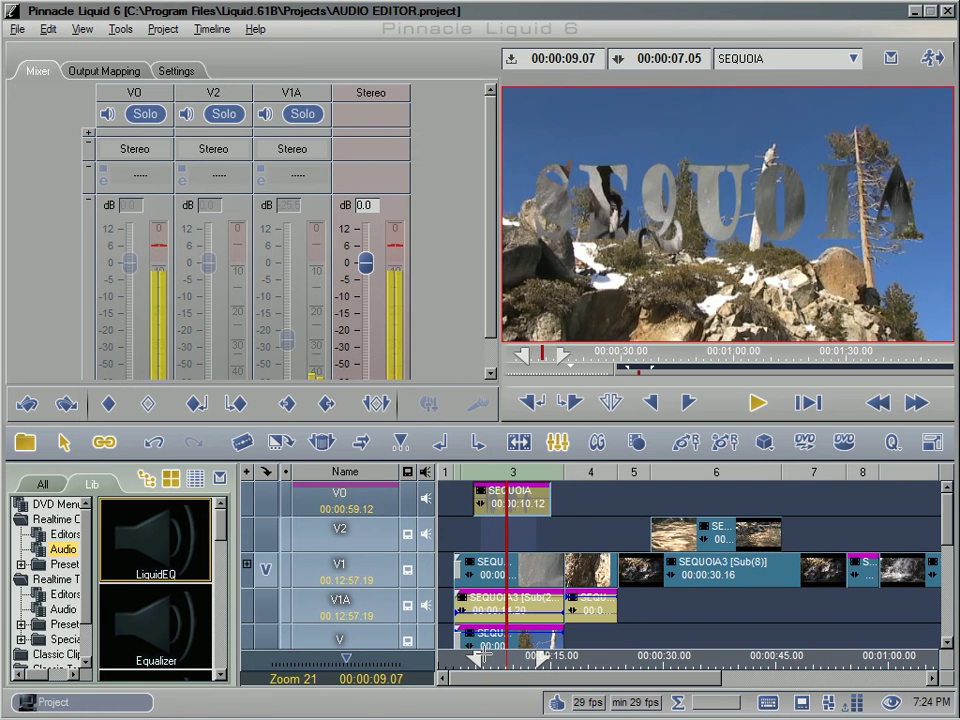
key("space")
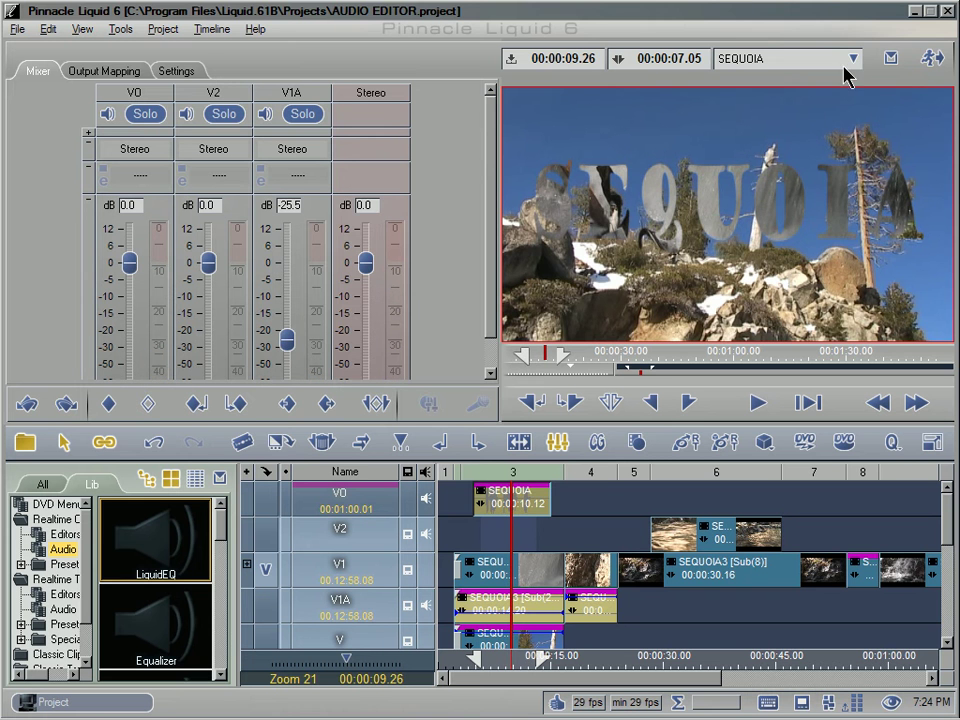
Reopen the VO clip's LiquidEQ editor, set the lo band to -24.0, and enable the lo mid band at -24.0 and 20 Hz.
left_click(536, 494)
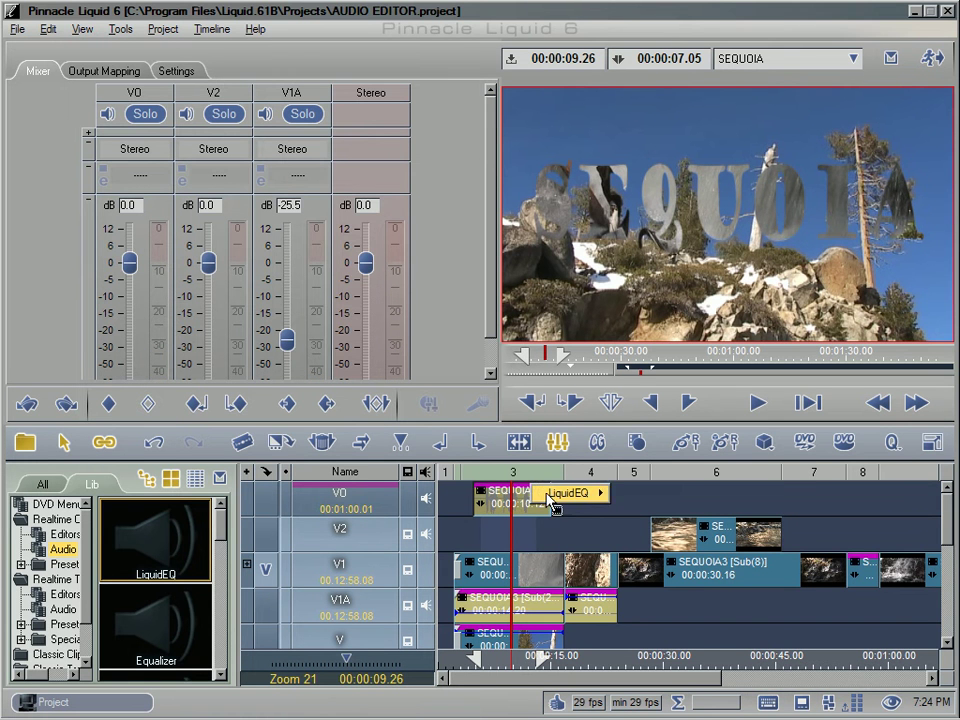
mouse_move(570, 493)
left_click(630, 494)
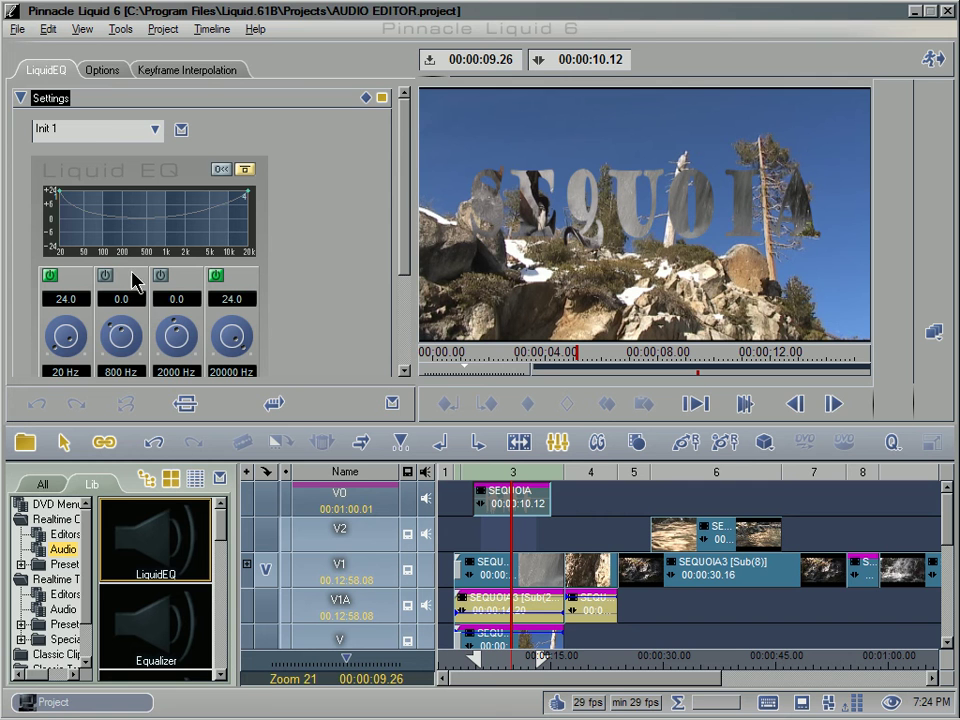
mouse_move(72, 346)
left_mouse_down()
mouse_move(64, 339)
mouse_move(68, 370)
left_mouse_up()
left_click(104, 275)
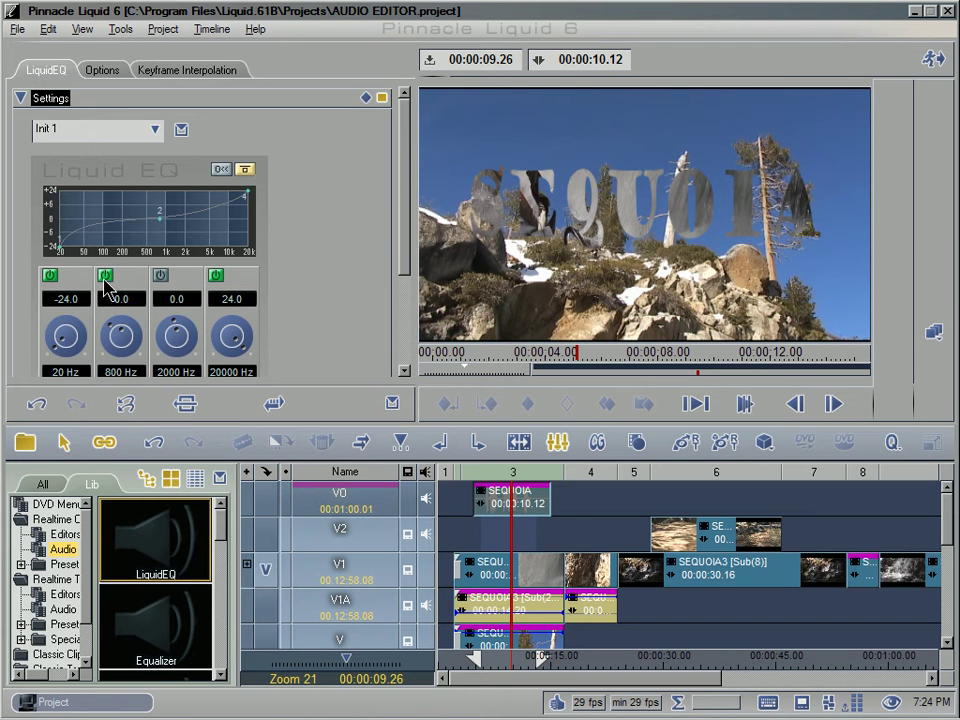
left_click_drag(120, 334, 130, 374)
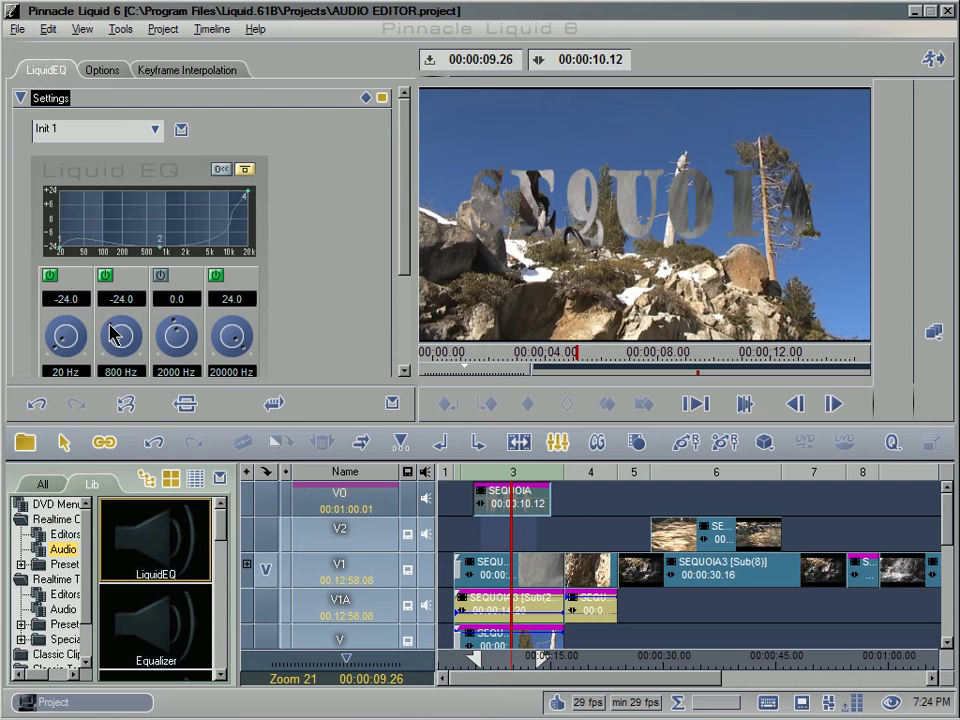
left_click_drag(110, 324, 115, 366)
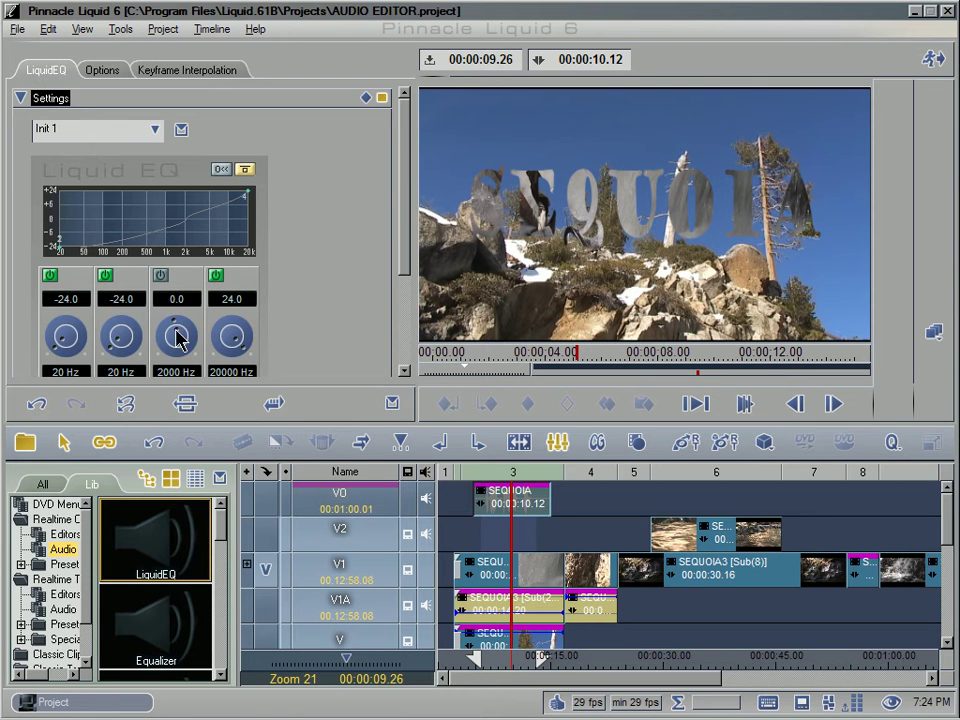
Enable LiquidEQ's hi mid band at 24.0 and 20000 Hz, and play the clip from its start.
mouse_move(175, 329)
left_mouse_down()
mouse_move(187, 334)
mouse_move(190, 366)
mouse_move(178, 345)
left_mouse_up()
left_click(165, 275)
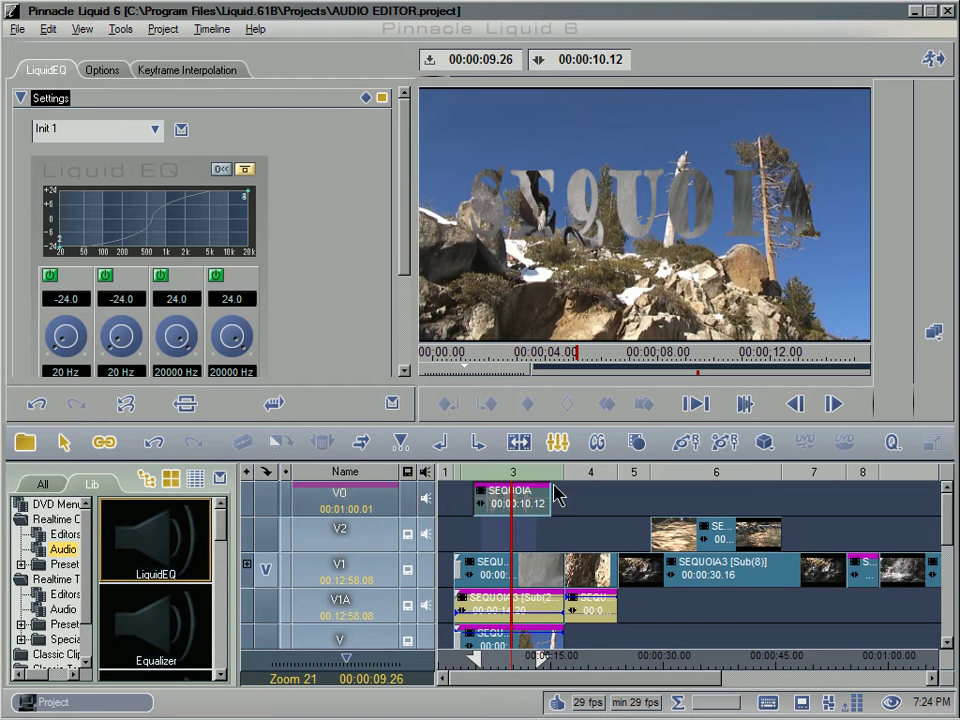
left_click(458, 360)
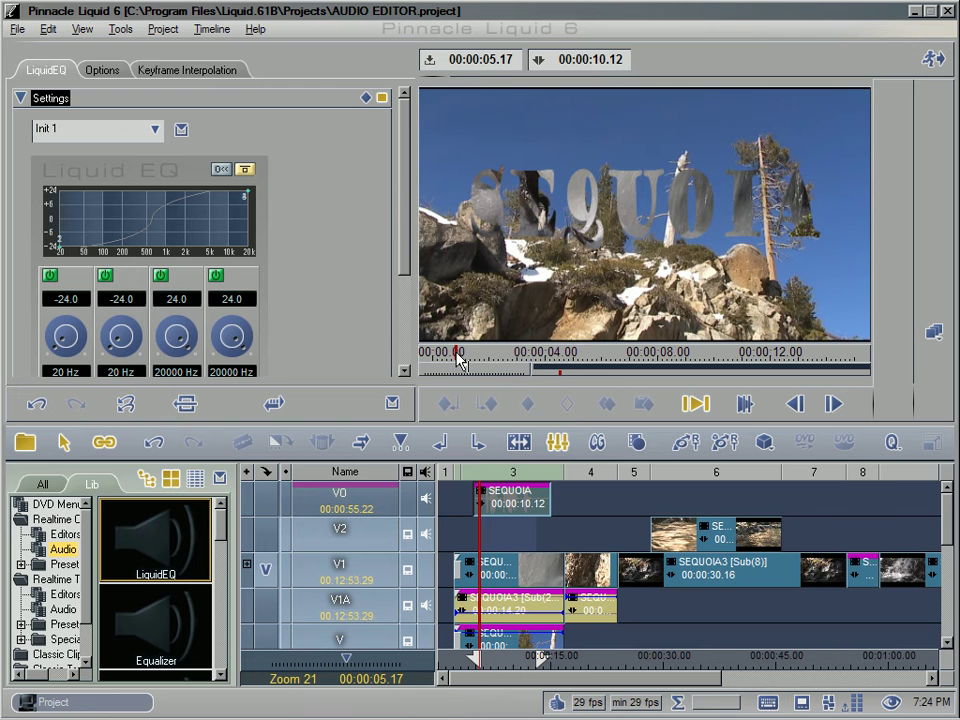
key("space")
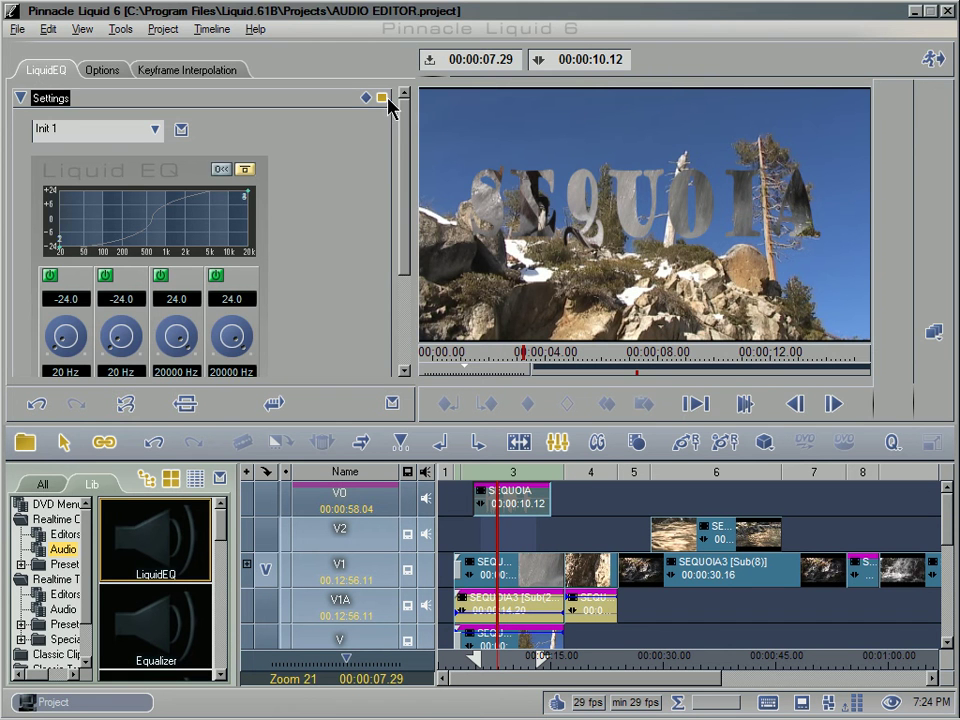
Leave the LiquidEQ editor and delete LiquidEQ from the SEQUOIA clip on the VO track.
left_click(930, 60)
right_click(521, 486)
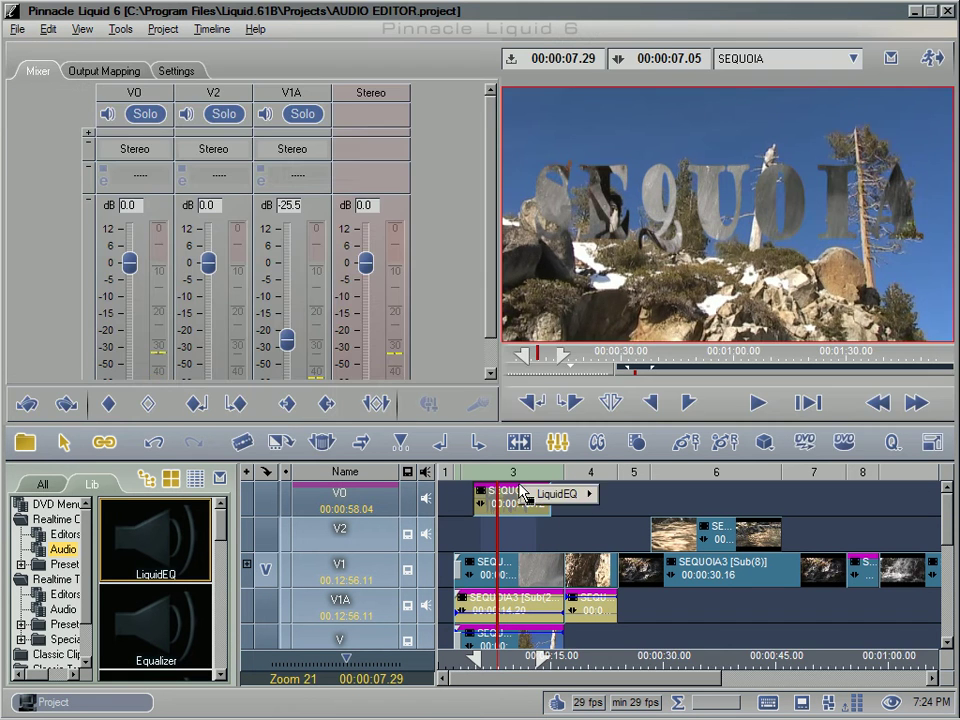
mouse_move(543, 495)
left_click(637, 536)
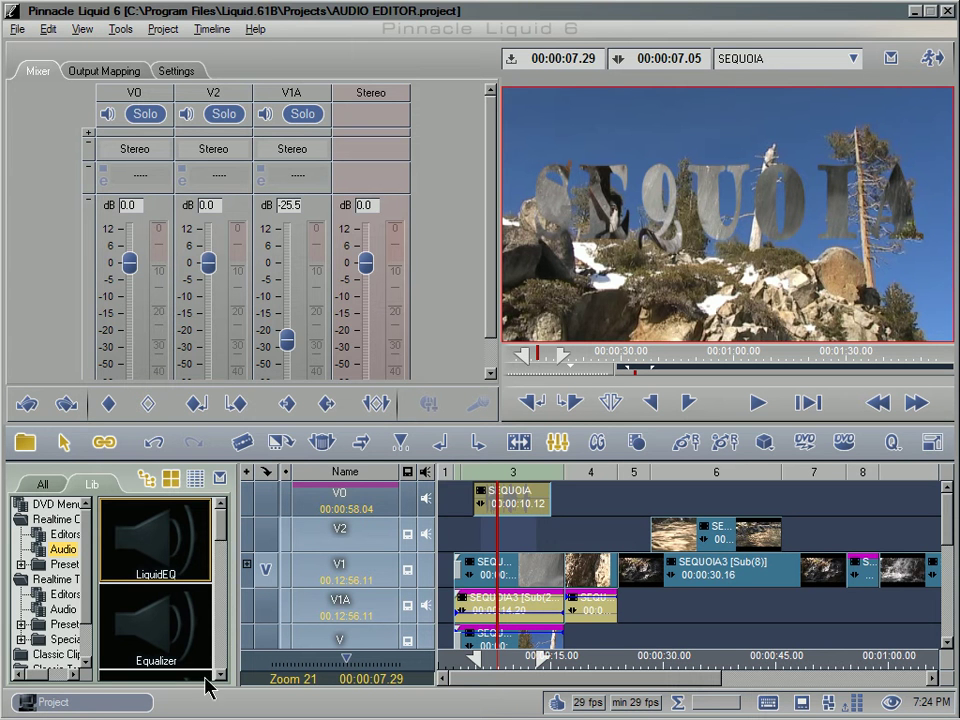
Apply the library's Equalizer audio effect to the SEQUOIA clip on the VO track and open its editor.
left_click_drag(178, 647, 484, 505)
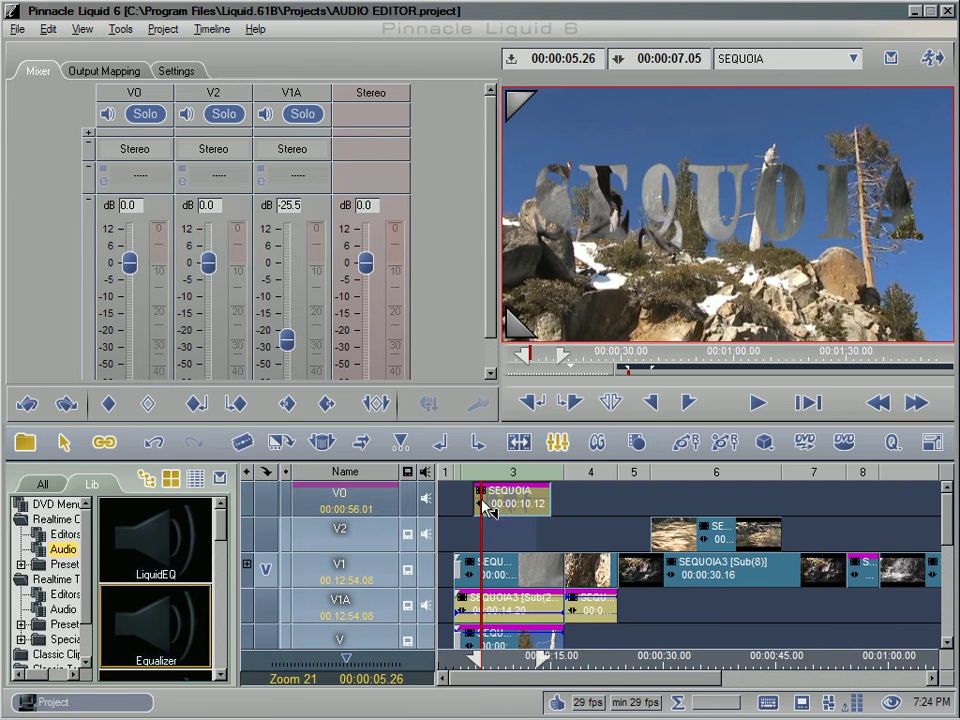
right_click(507, 490)
mouse_move(570, 493)
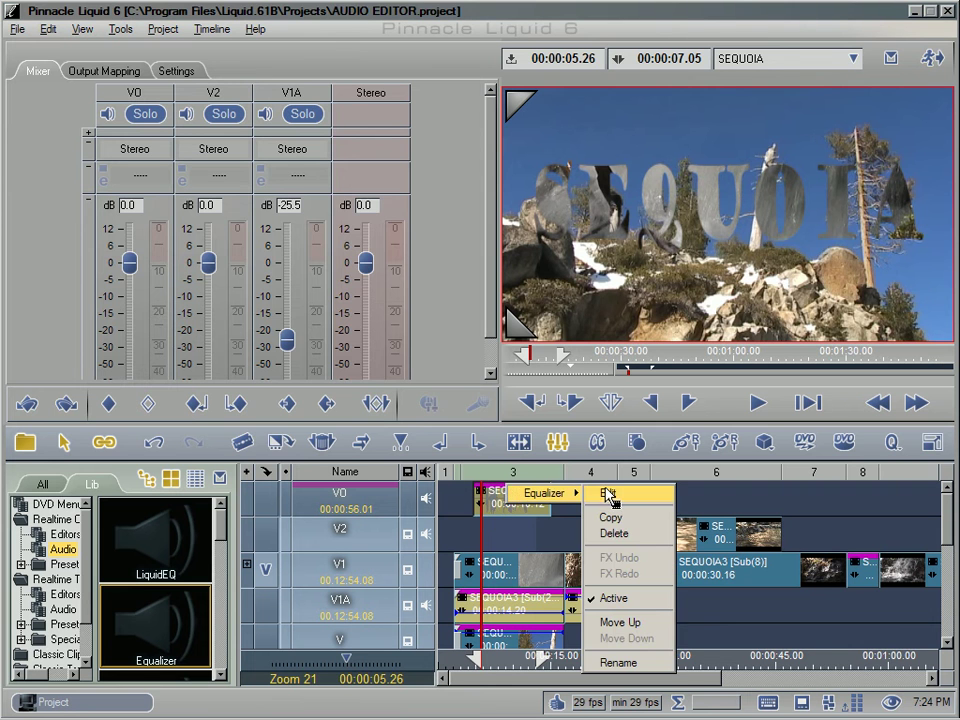
left_click(611, 495)
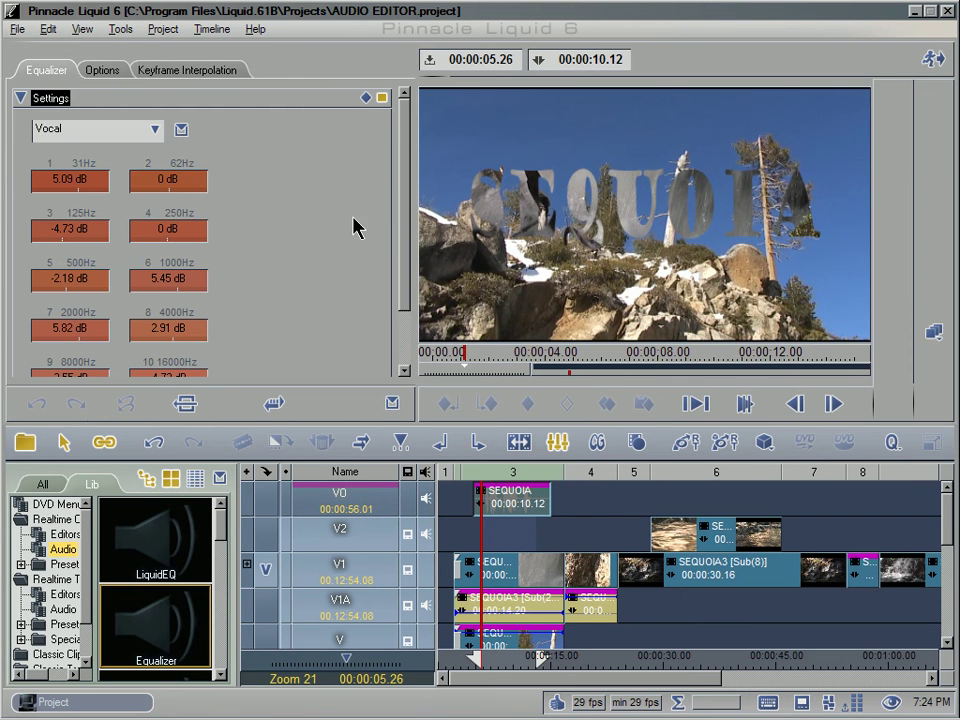
Look through the Equalizer presets, keep Vocal, and play part of the clip.
left_click(156, 131)
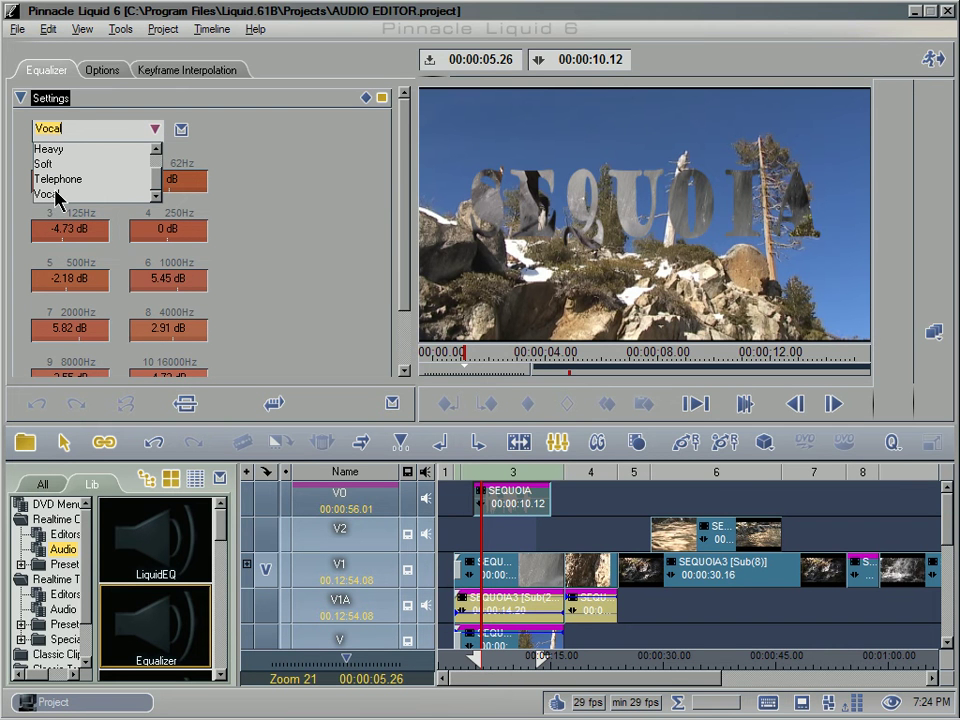
left_click(694, 404)
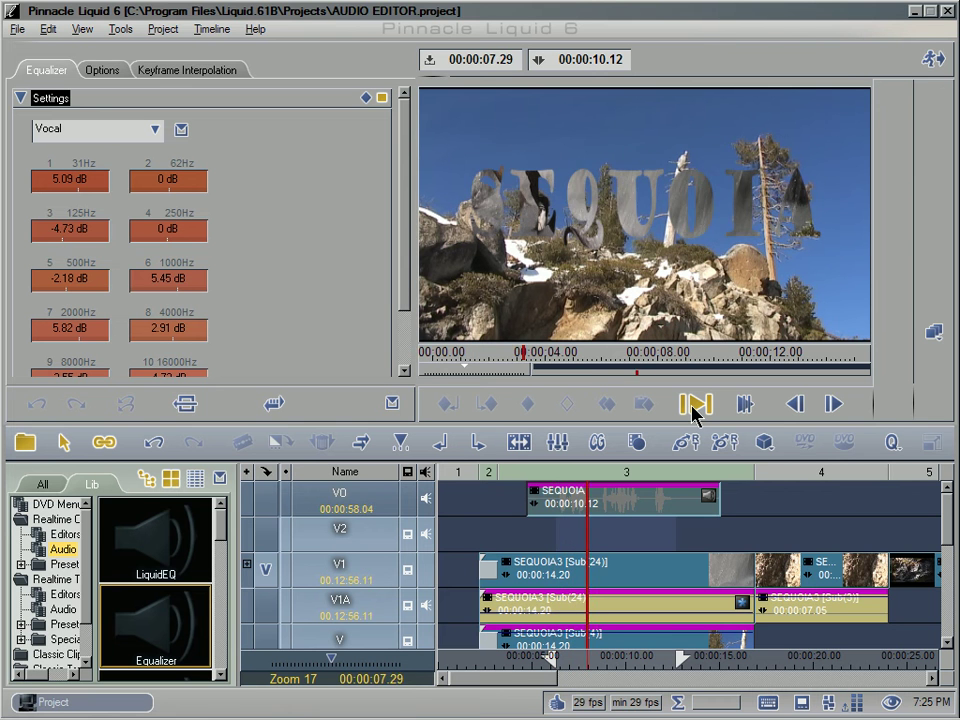
left_click(694, 404)
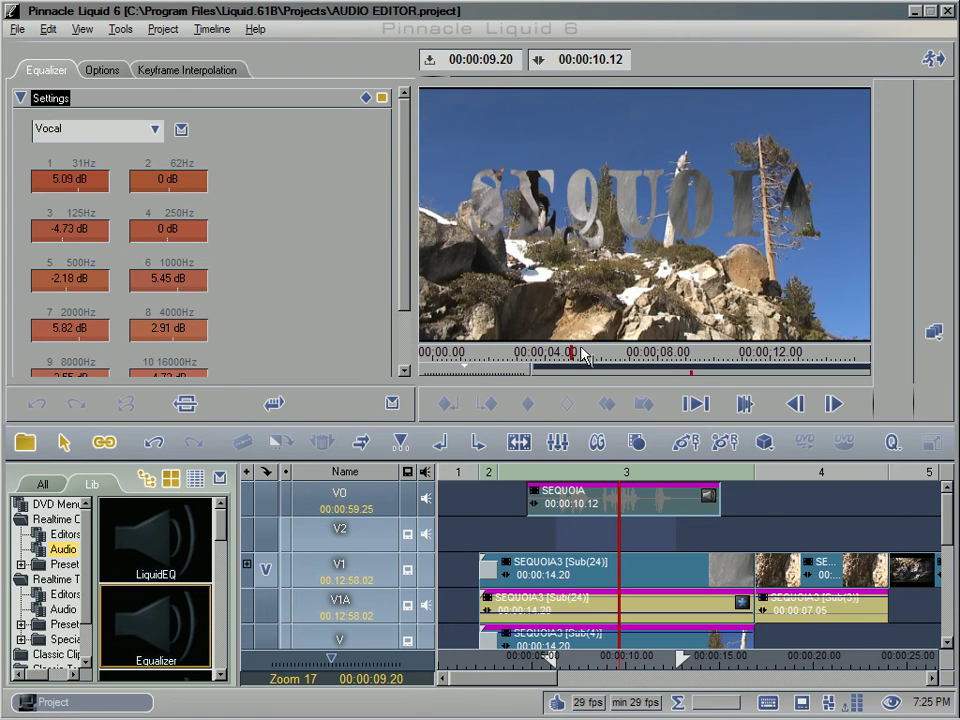
Switch the Equalizer to the Telephone preset and play the clip from 00:00:06.11.
left_click(156, 132)
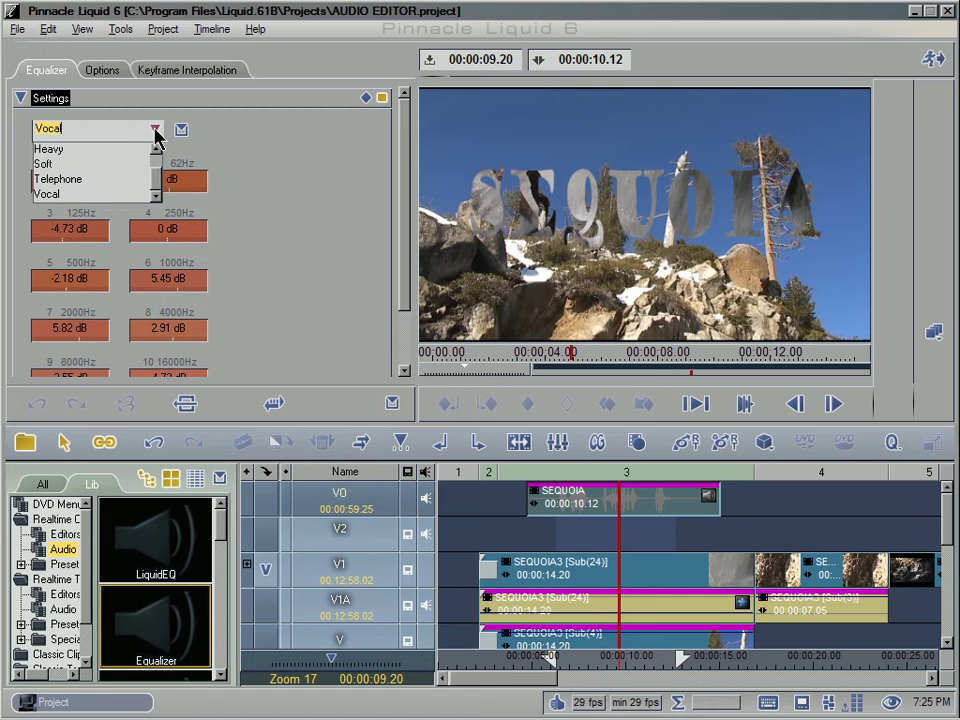
left_click(58, 179)
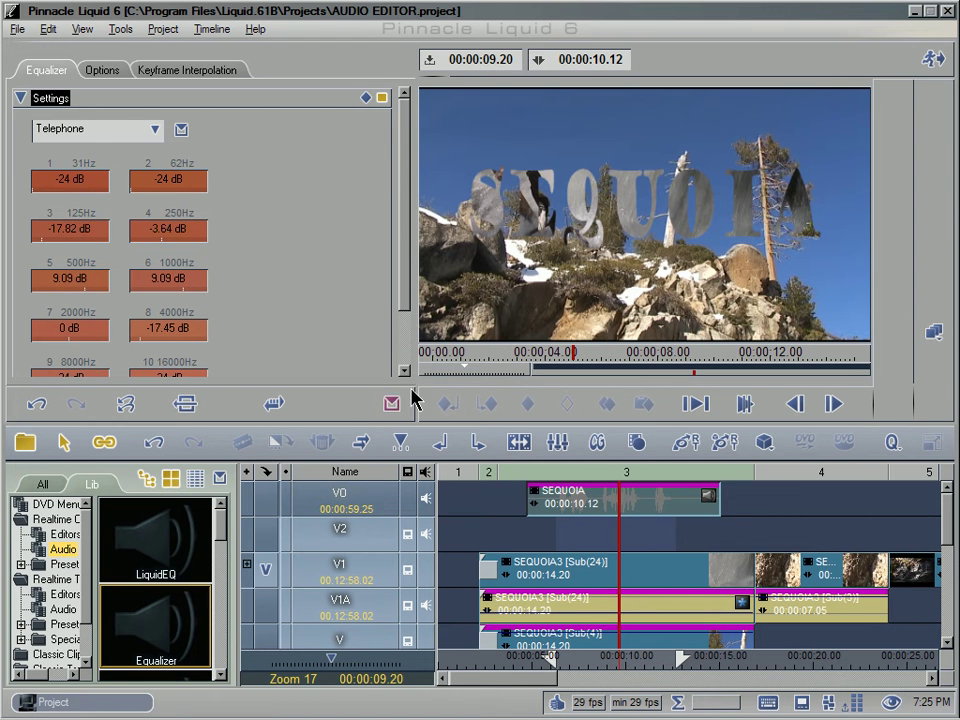
left_click(507, 357)
left_click_drag(507, 360, 480, 364)
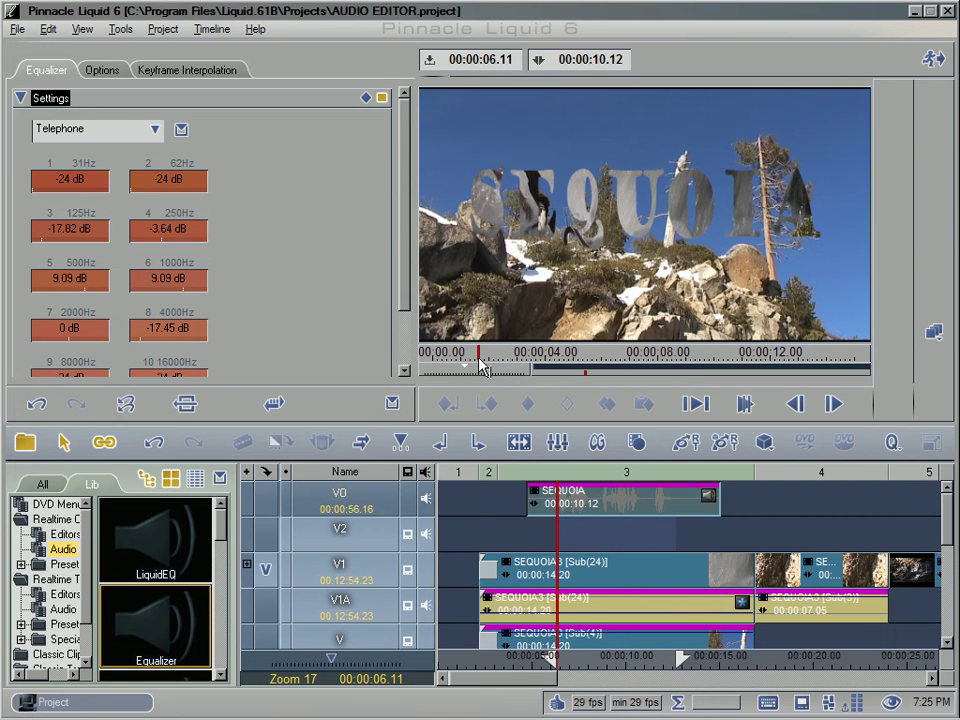
key("space")
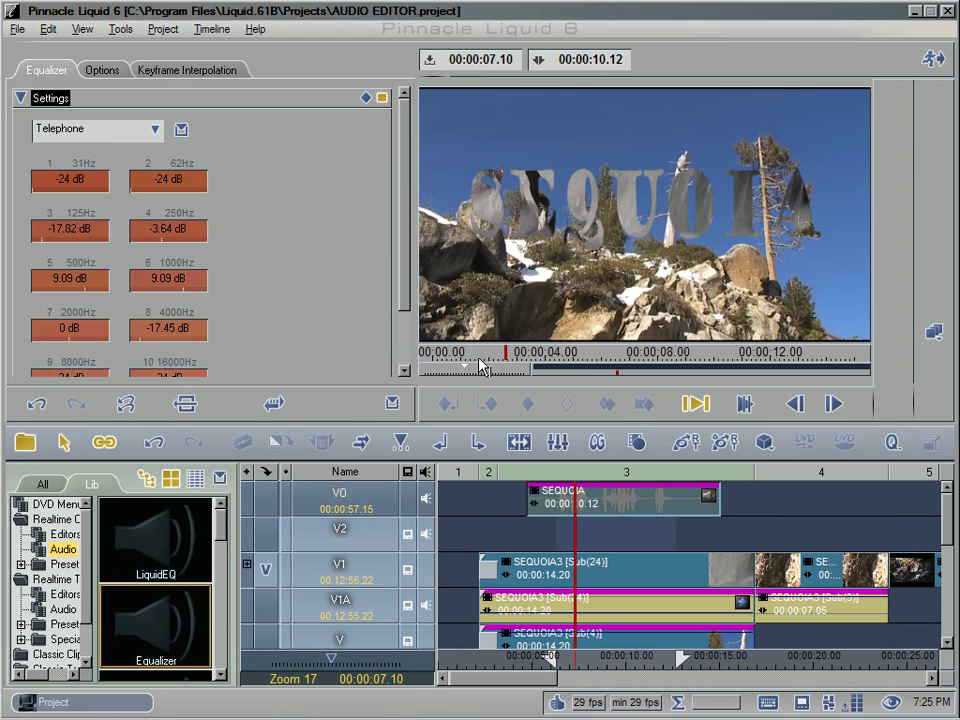
Choose the Soft preset in the Equalizer and play part of the clip from 00:00:06.14.
left_click(152, 131)
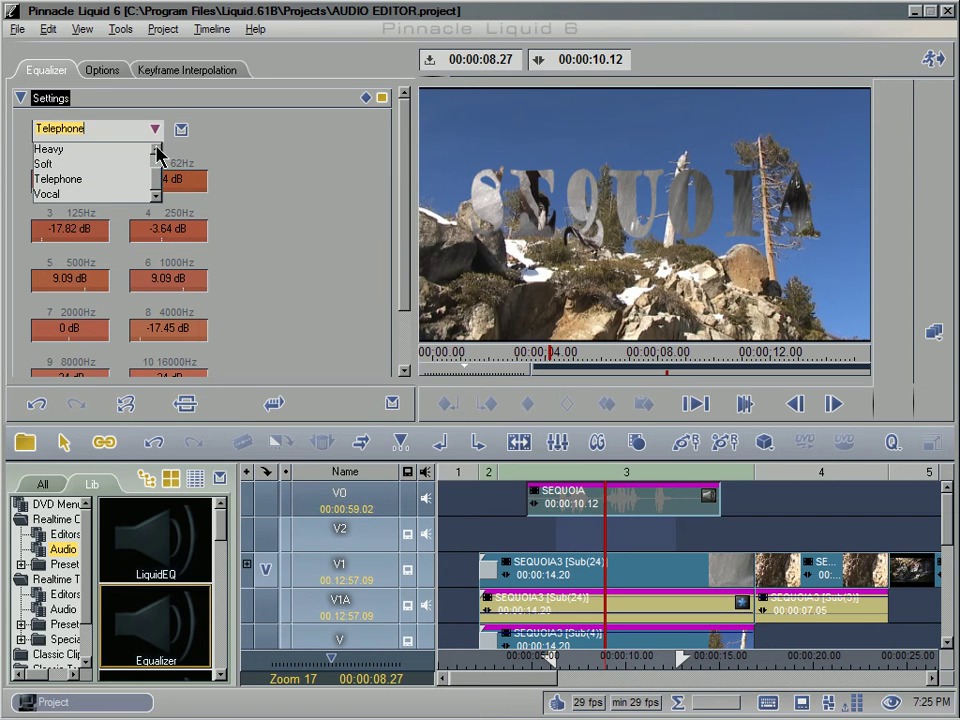
left_click(45, 164)
left_click(482, 354)
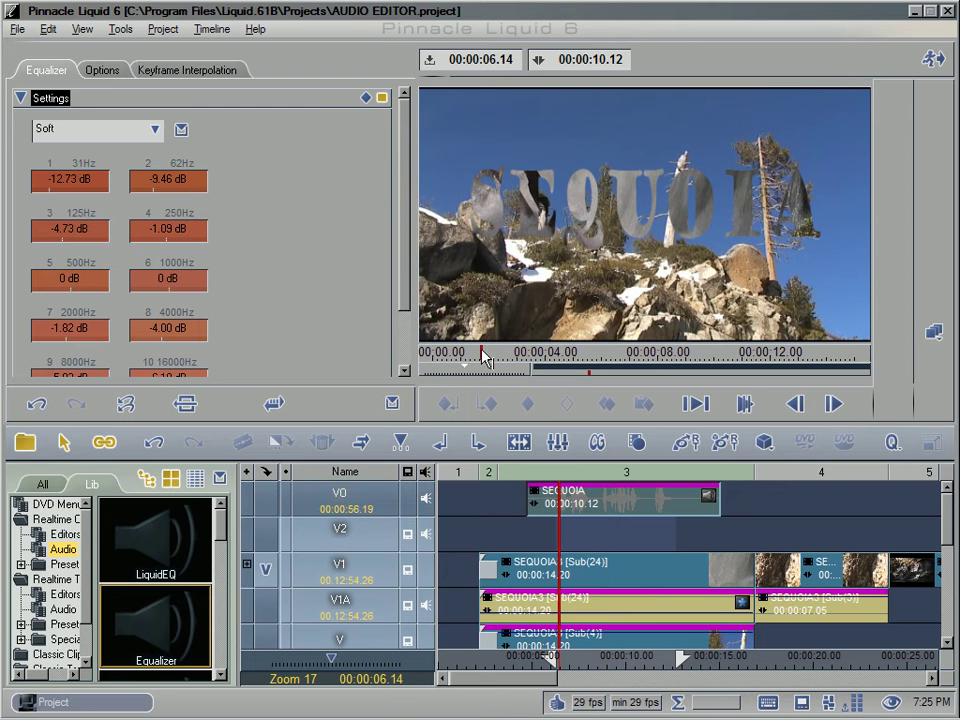
key("space")
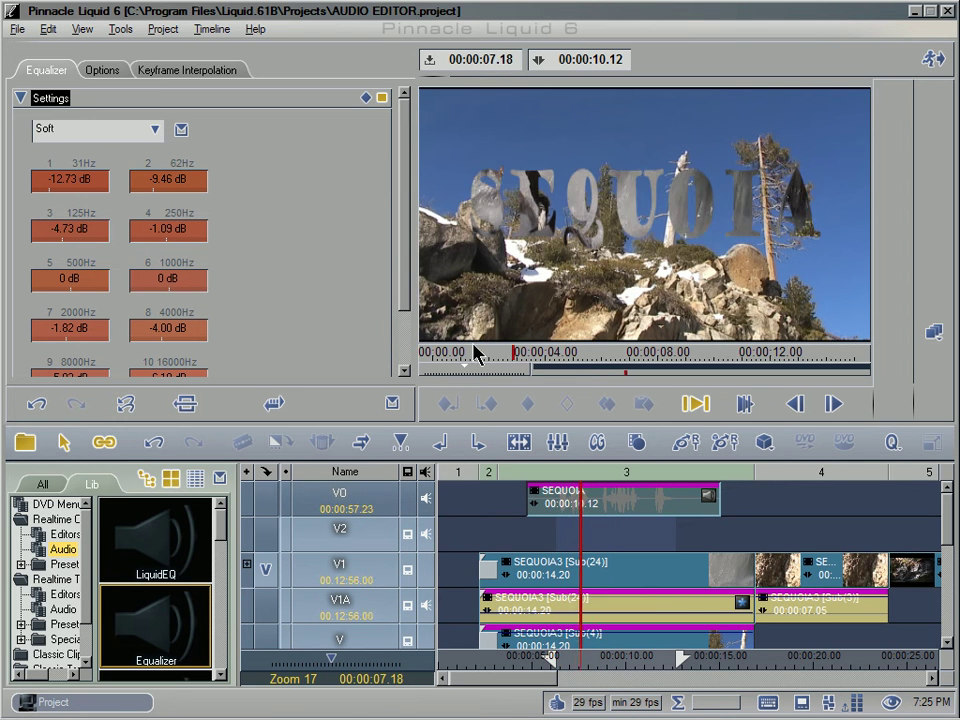
key("space")
Choose the Heavy preset in the Equalizer, play the clip from near its start, and view all ten bands.
left_click(156, 131)
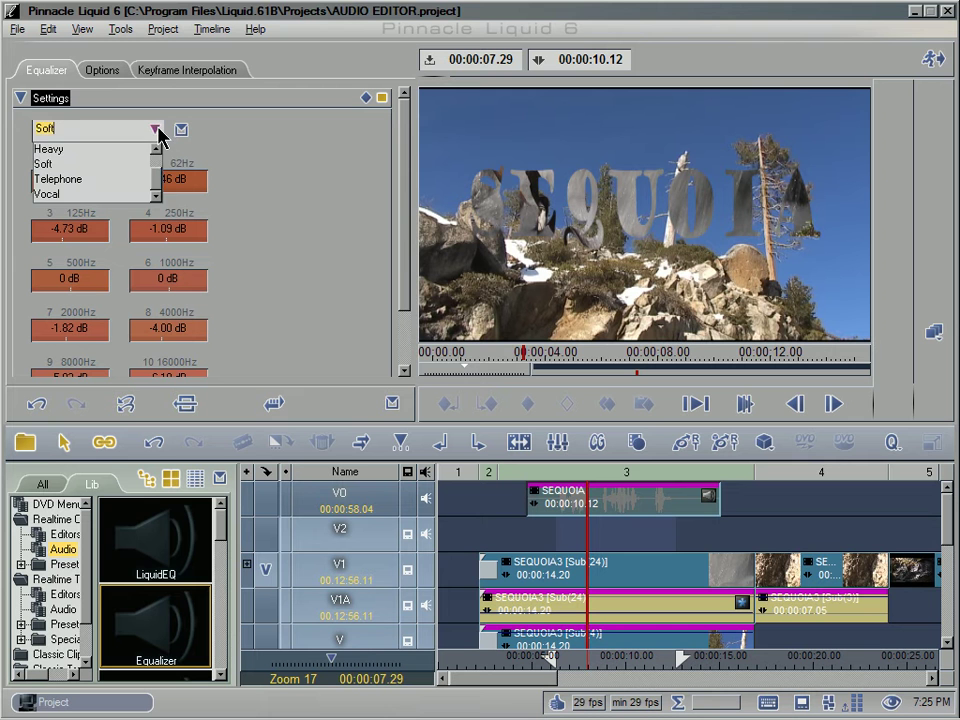
left_click(54, 149)
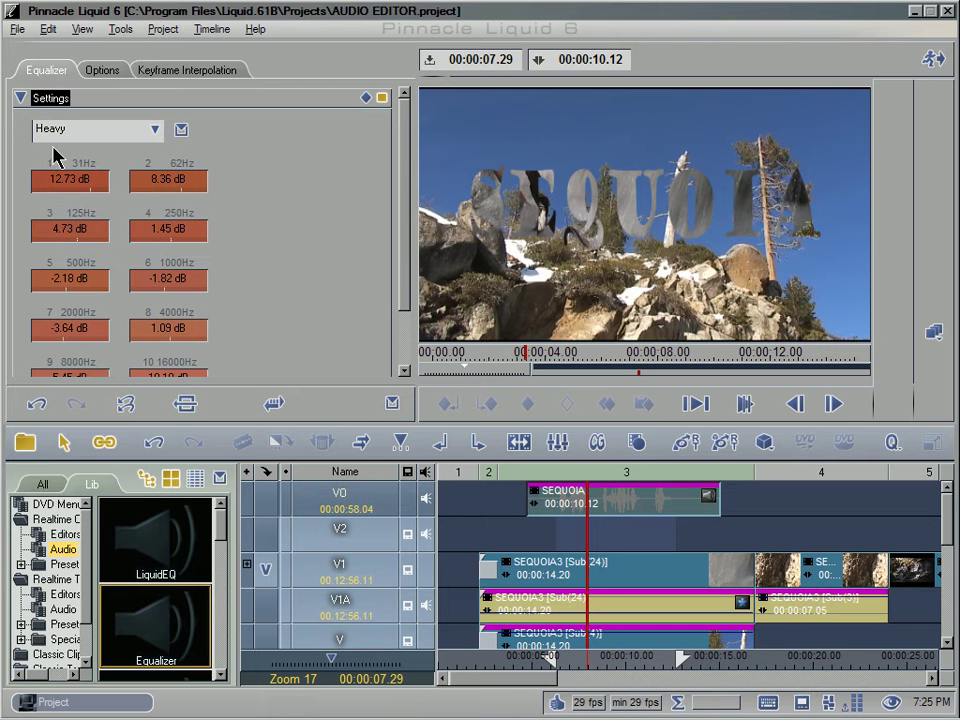
left_click(489, 359)
key("space")
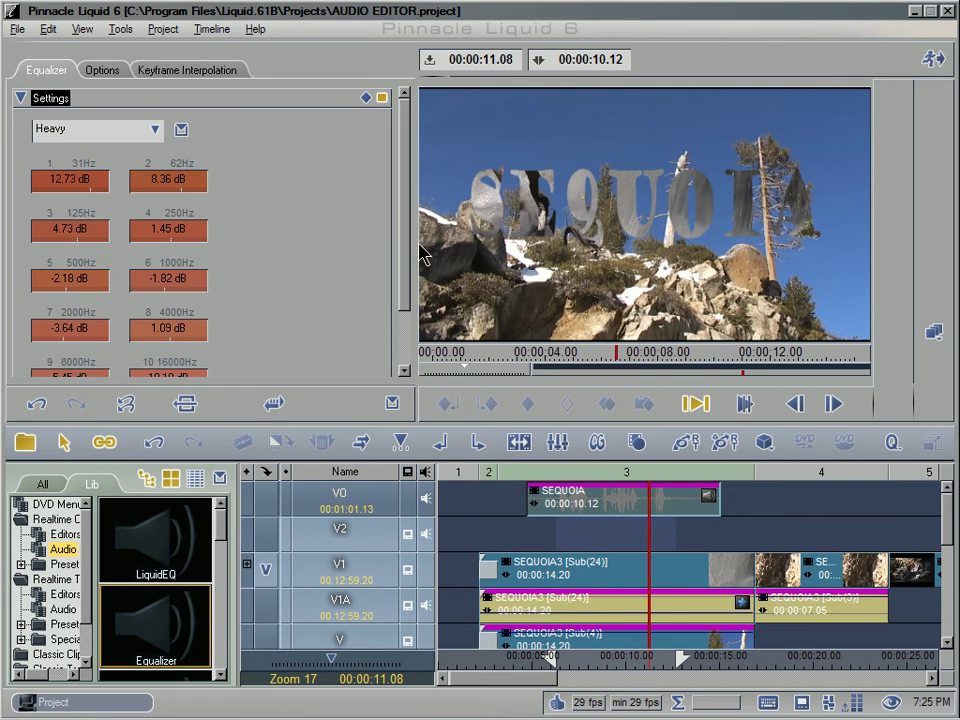
key("space")
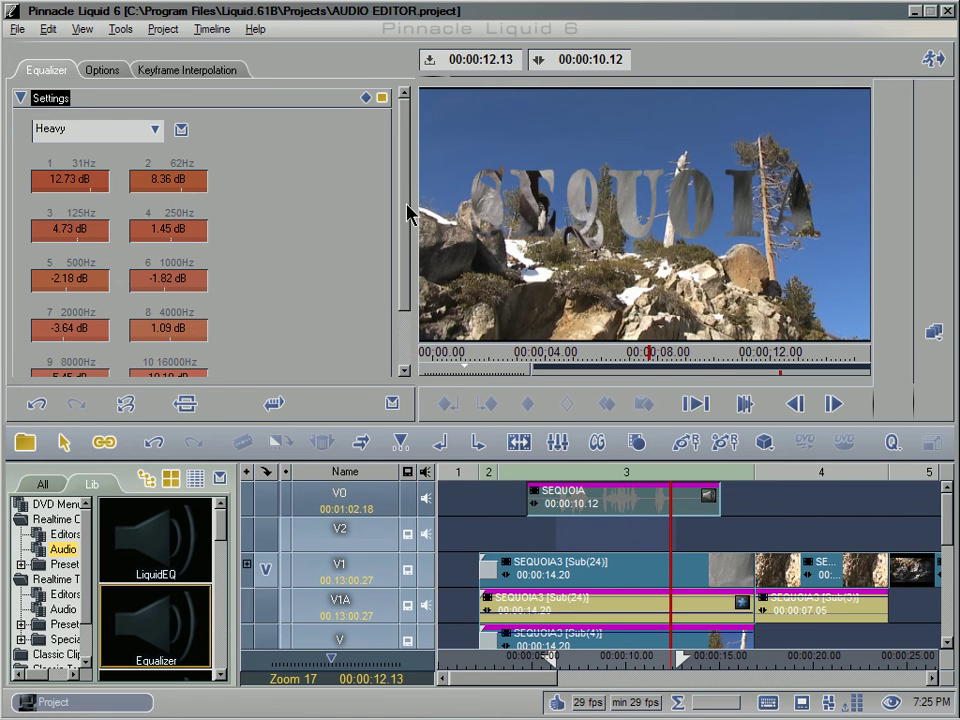
scroll(407, 213, "down", 2)
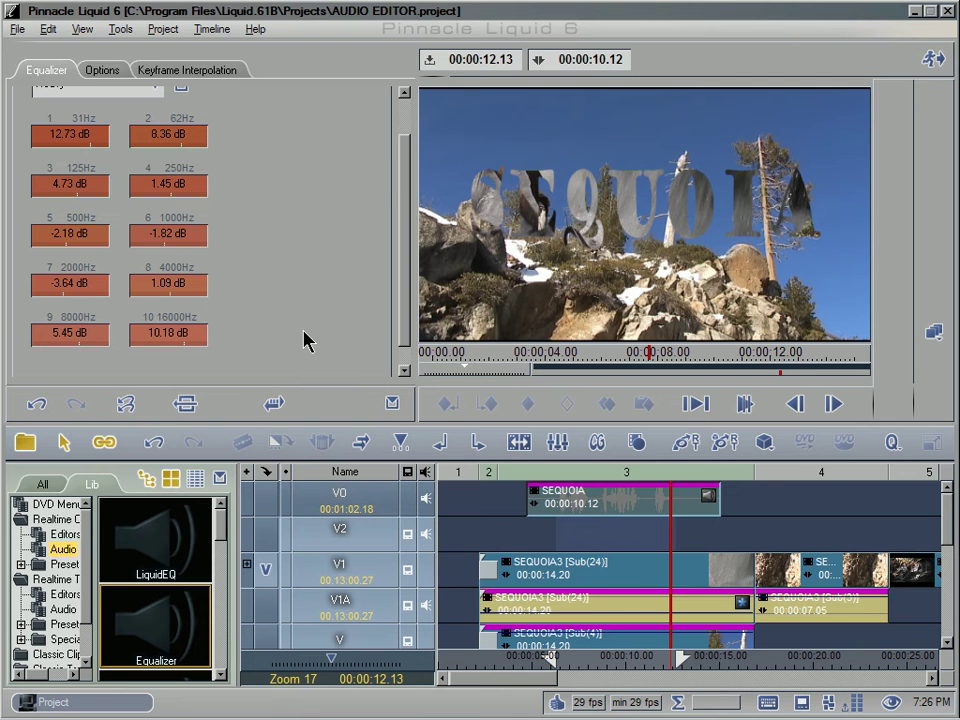
Delete Equalizer from the SEQUOIA clip on the VO track and add another library audio effect to it.
left_click(392, 403)
right_click(708, 495)
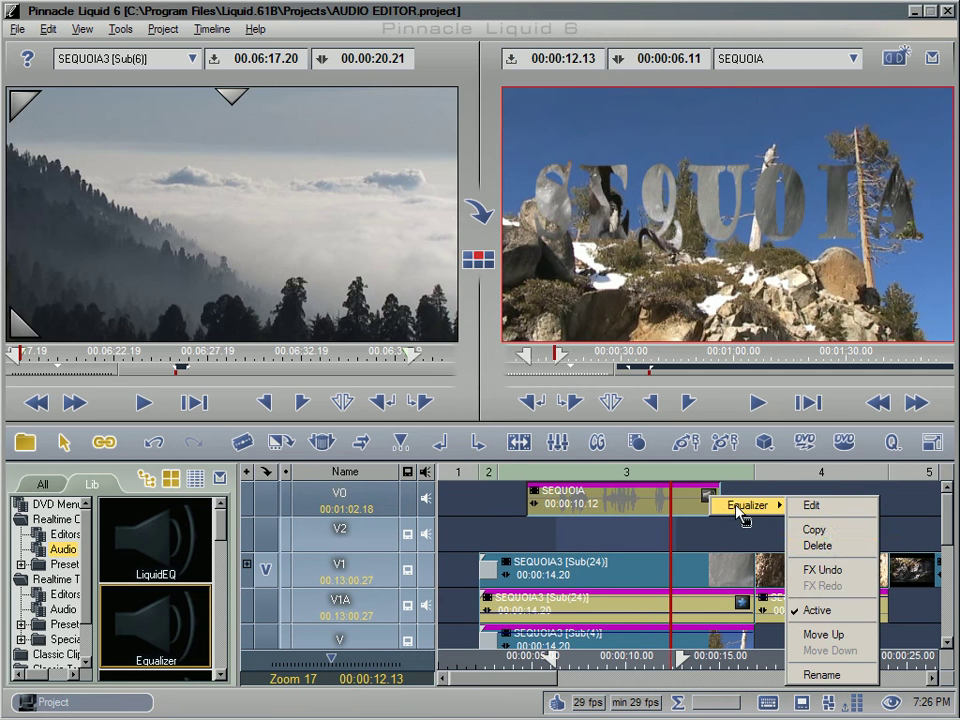
left_click(824, 546)
left_click_drag(178, 548, 617, 510)
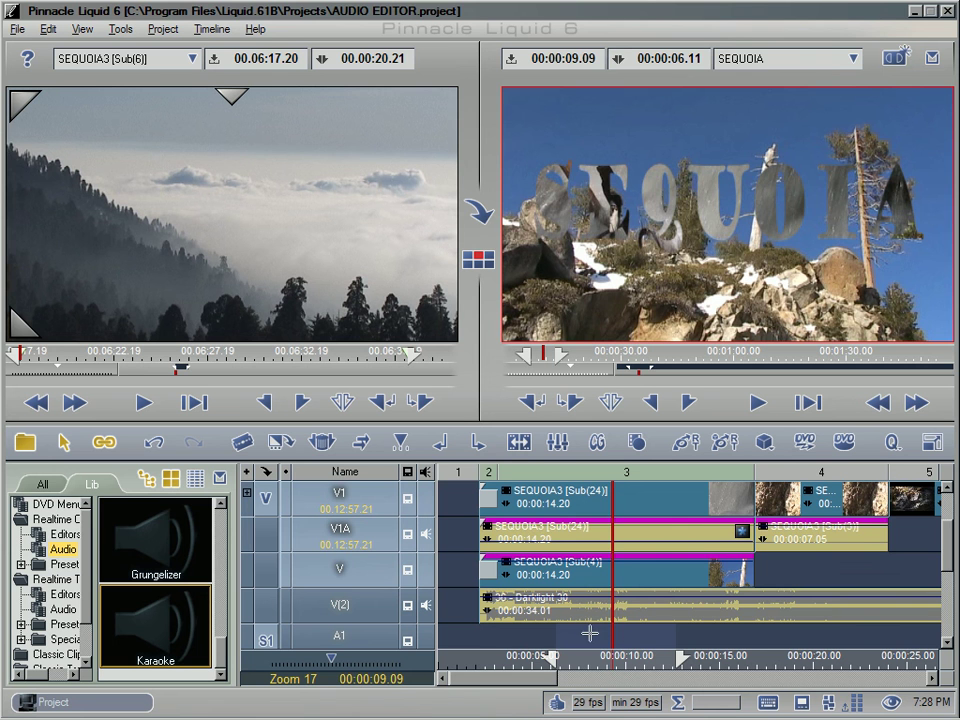
Play the timeline from 00:00:06.12 to hear the Darklight music on the V(2) track without an effect.
left_click_drag(600, 672, 568, 665)
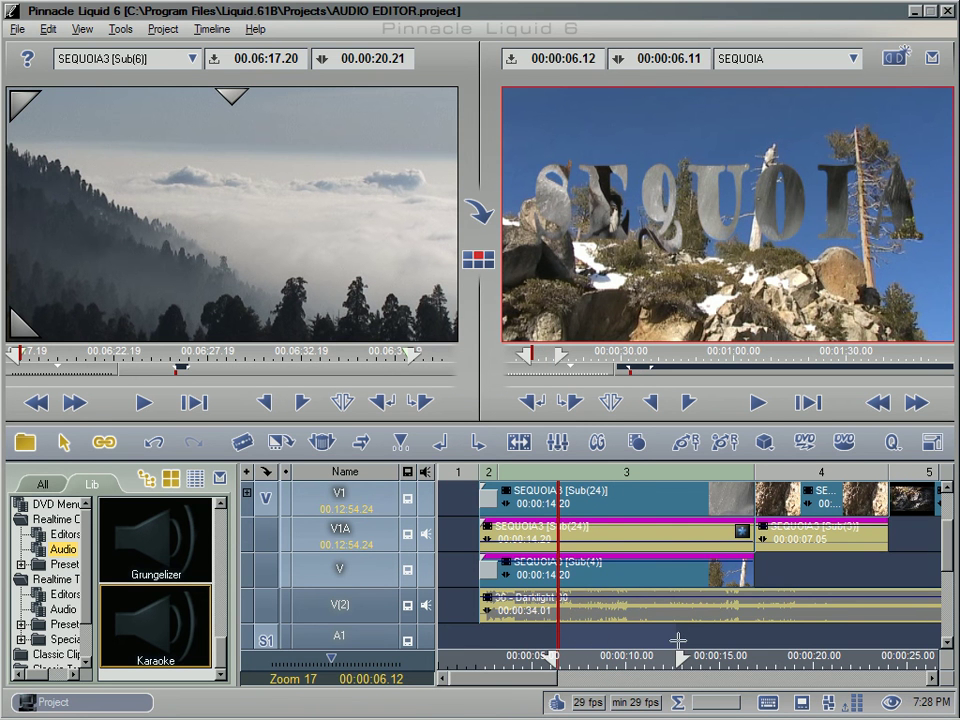
key("space")
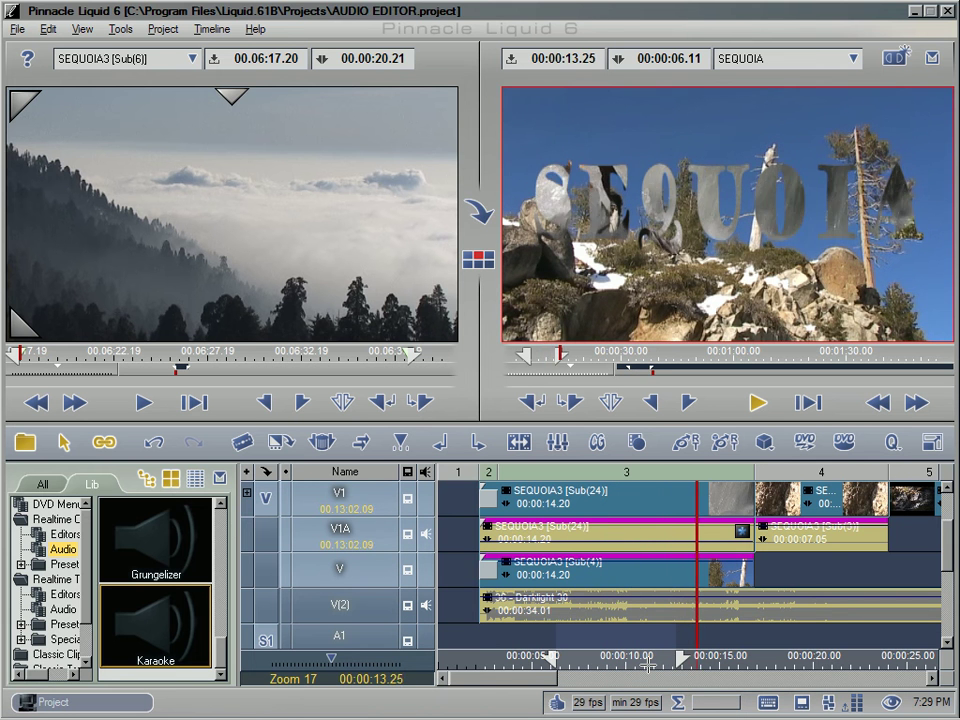
key("space")
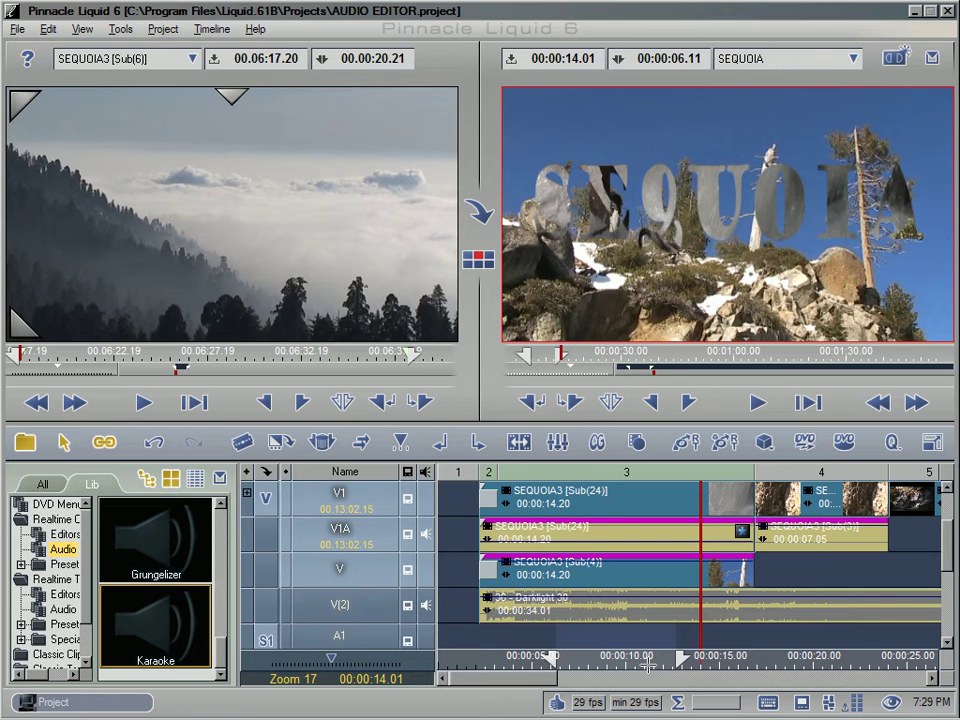
Apply the library's Karaoke audio effect to the Darklight clip on the V(2) track and play from 00:00:06.09.
left_click_drag(123, 622, 590, 616)
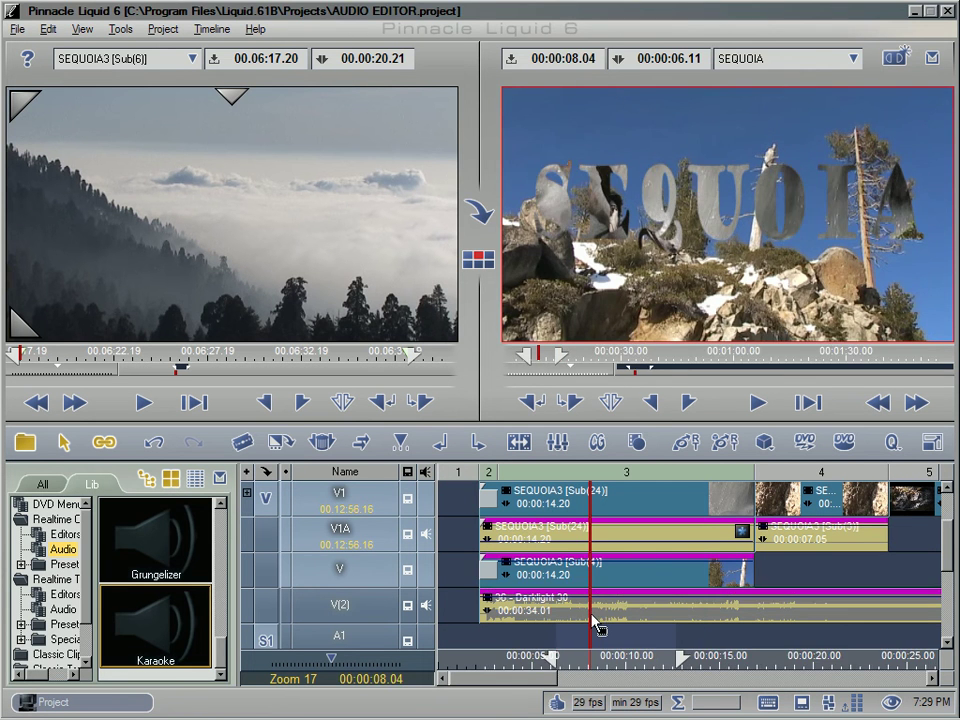
left_click(557, 668)
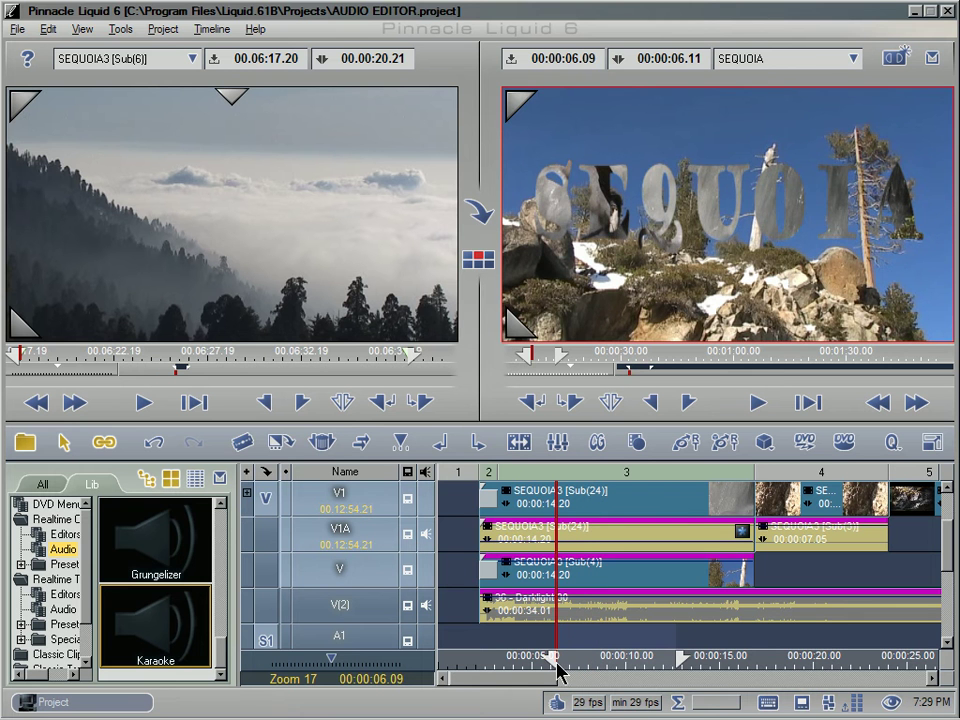
key("space")
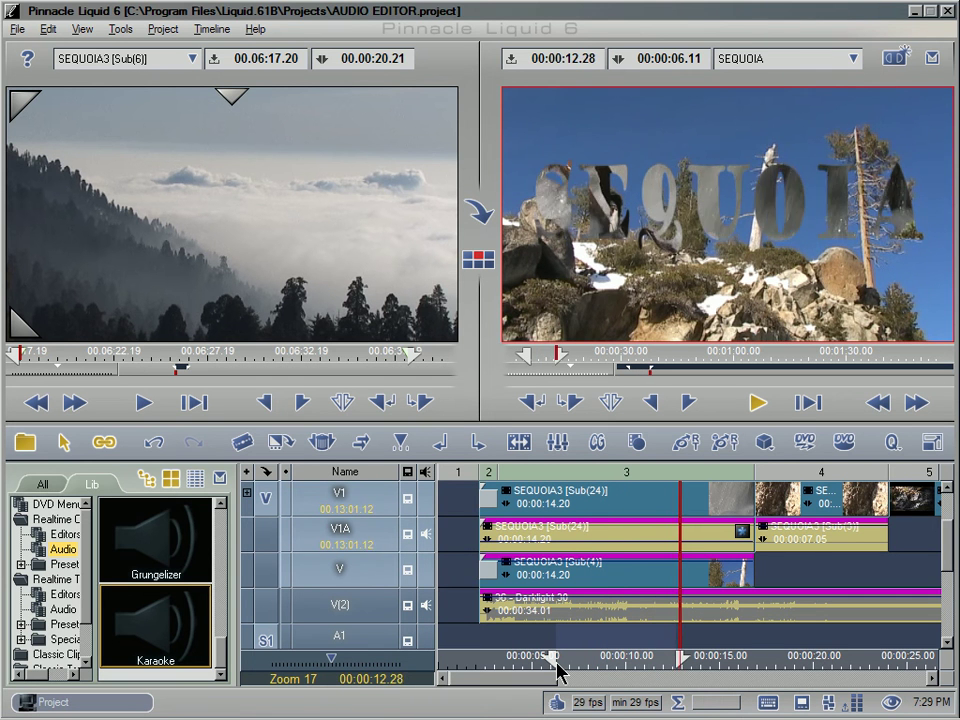
key("space")
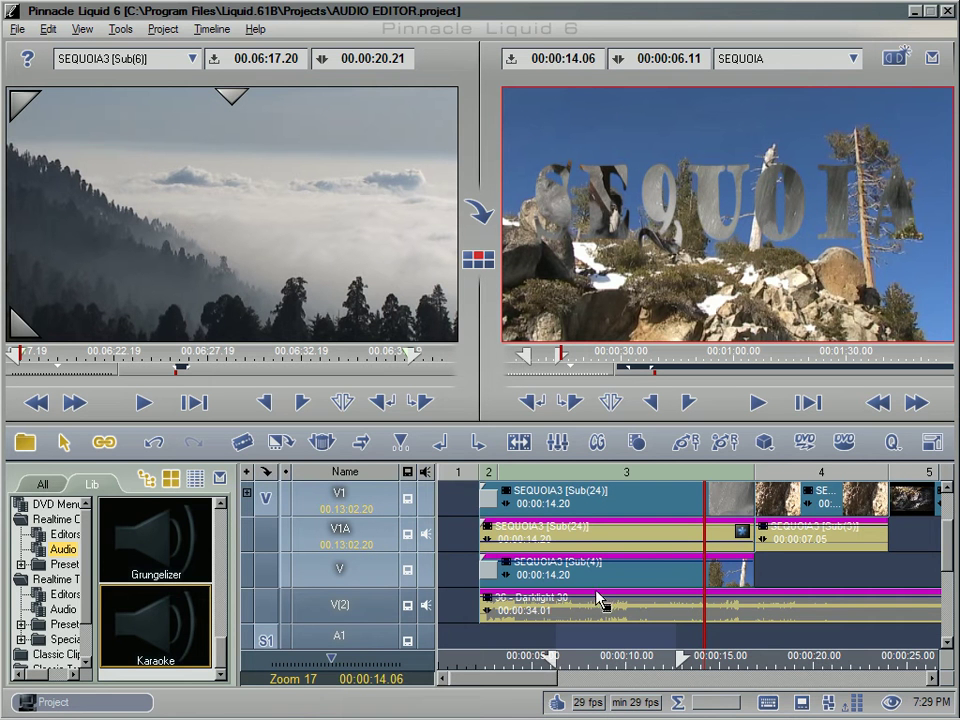
Deactivate the Karaoke effect on the Darklight clip and play part of the timeline for comparison.
mouse_move(597, 597)
right_click(624, 592)
mouse_move(680, 600)
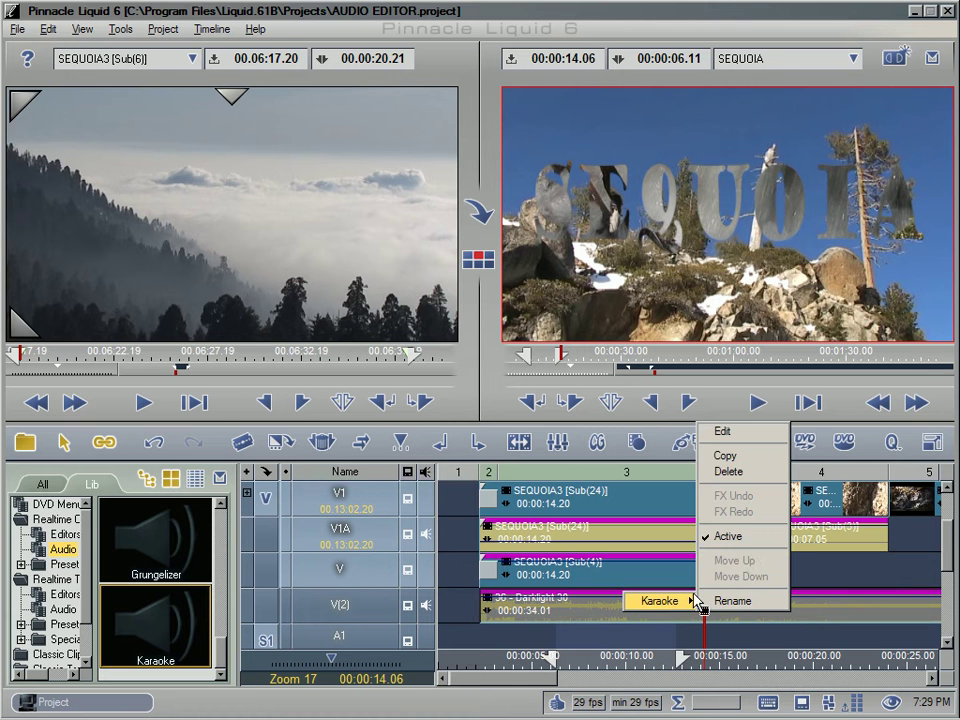
left_click(754, 536)
left_click(571, 663)
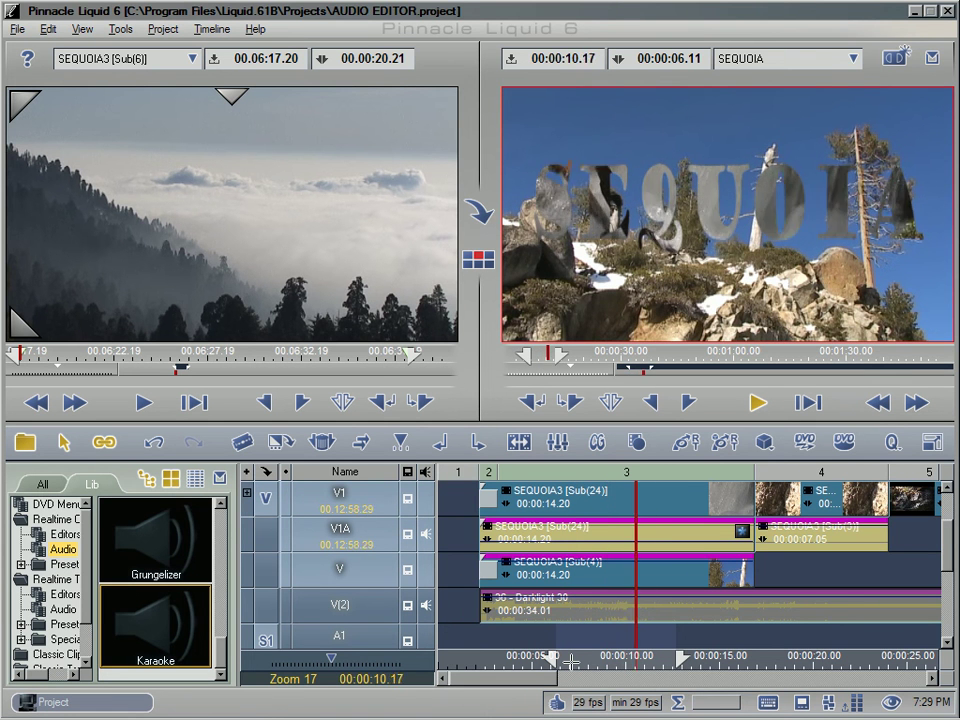
key("space")
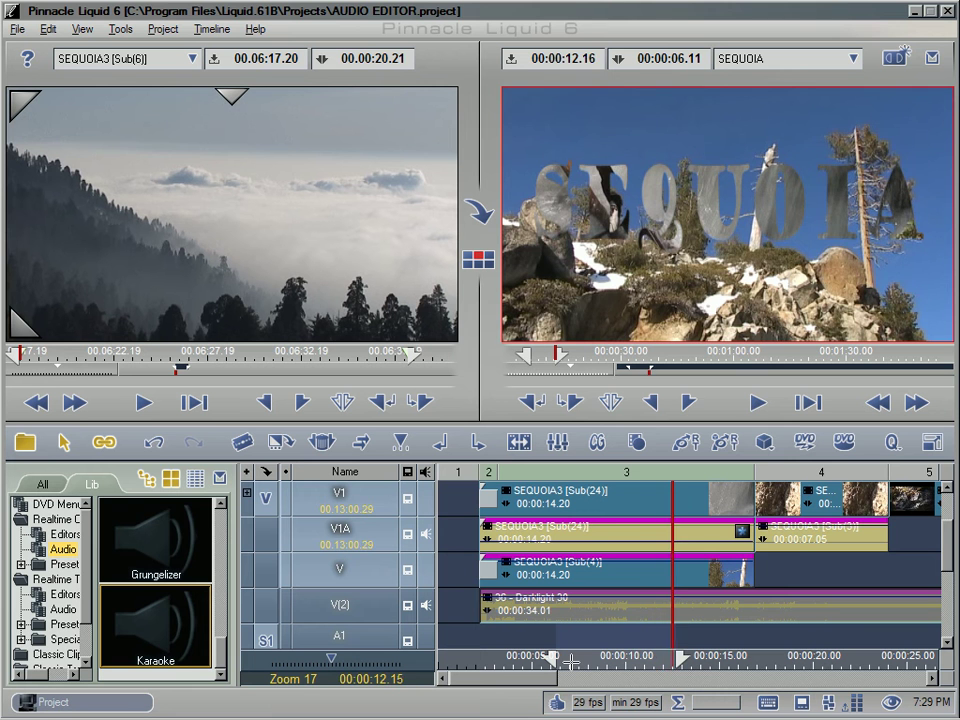
Make the Karaoke effect on the Darklight clip active again and play the timeline from 00:00:07.10.
left_click(631, 592)
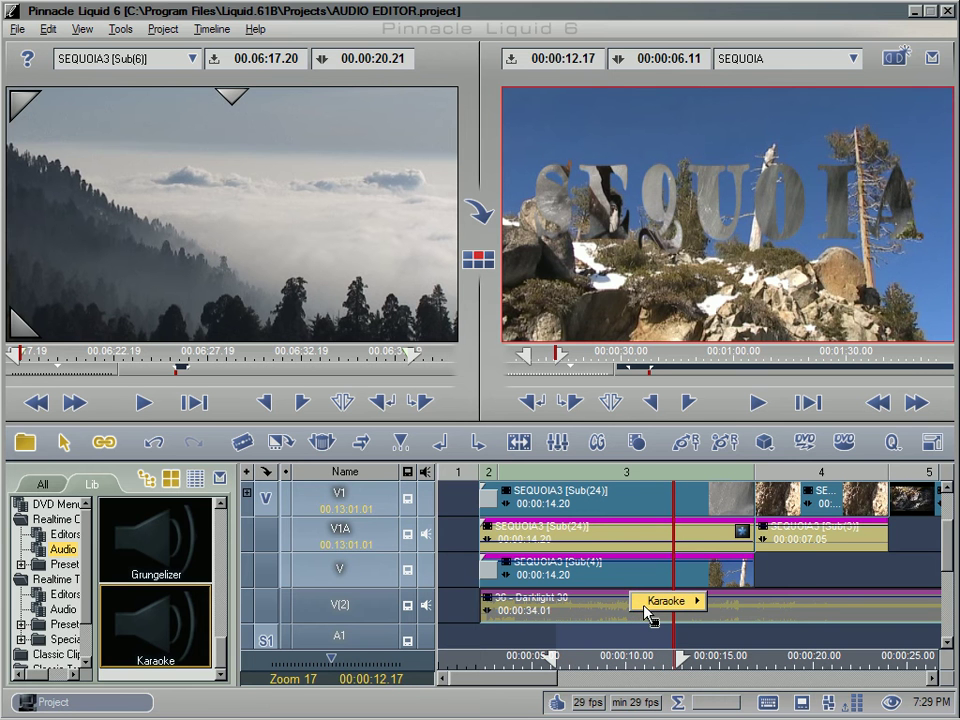
mouse_move(648, 612)
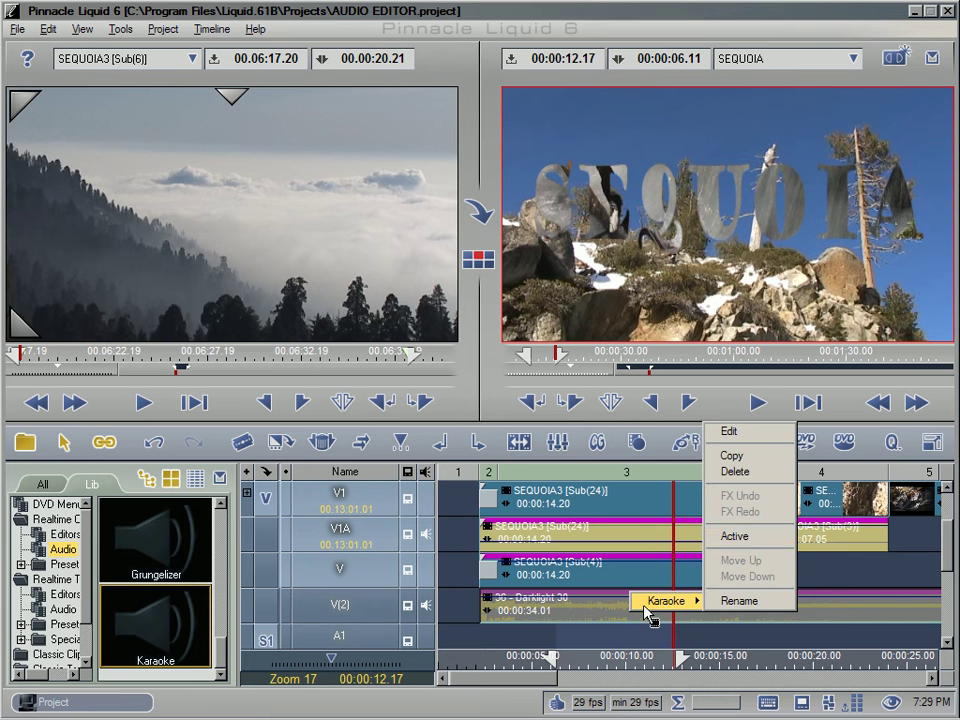
left_click(735, 537)
left_click(576, 664)
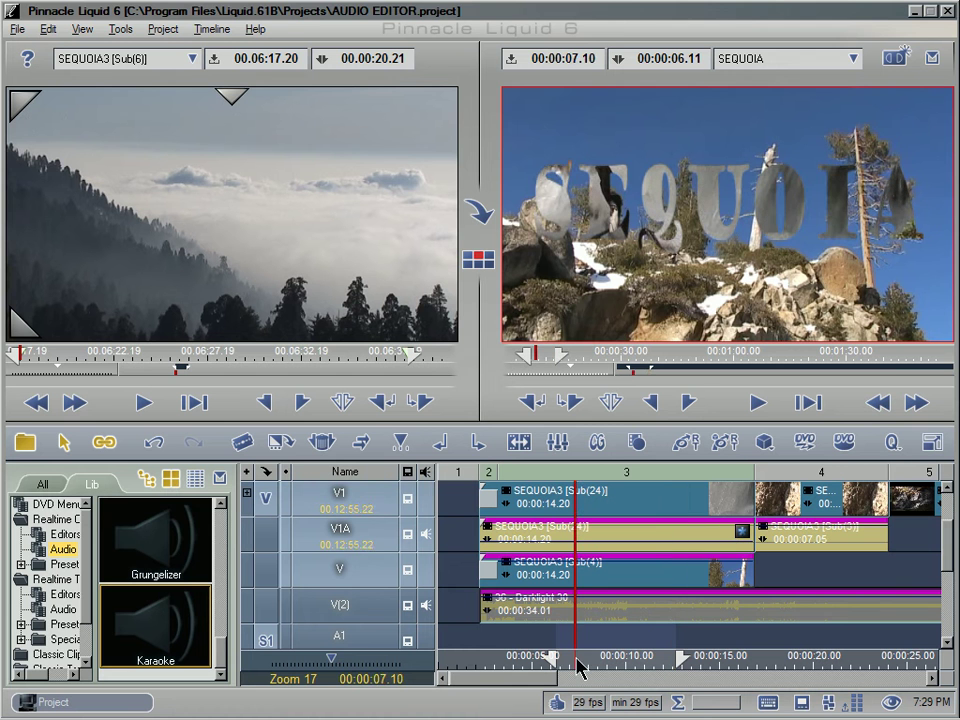
key("space")
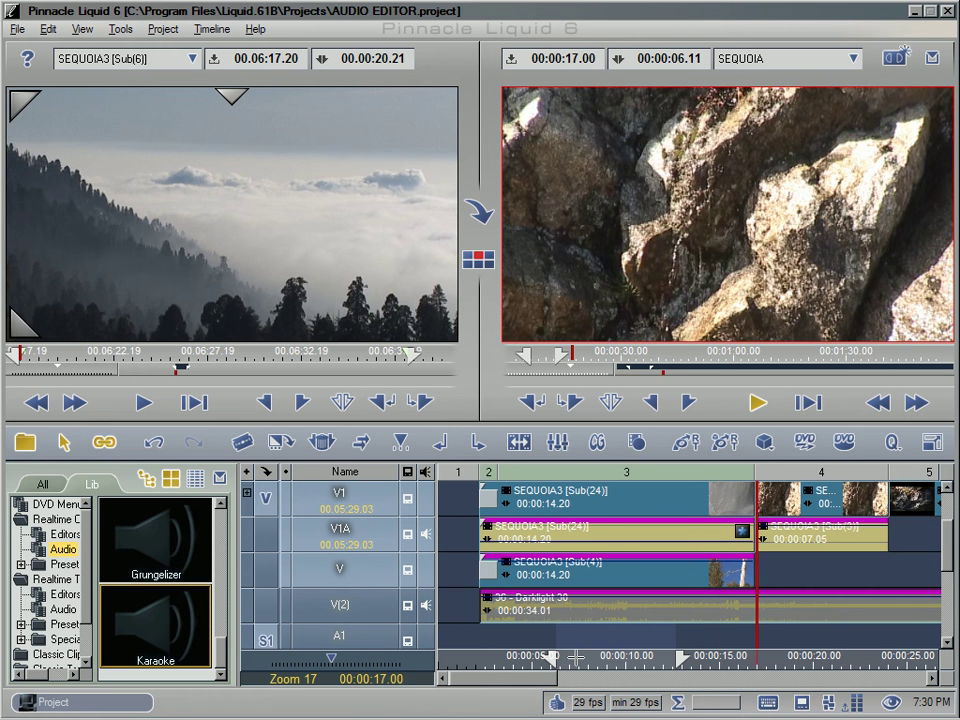
key("space")
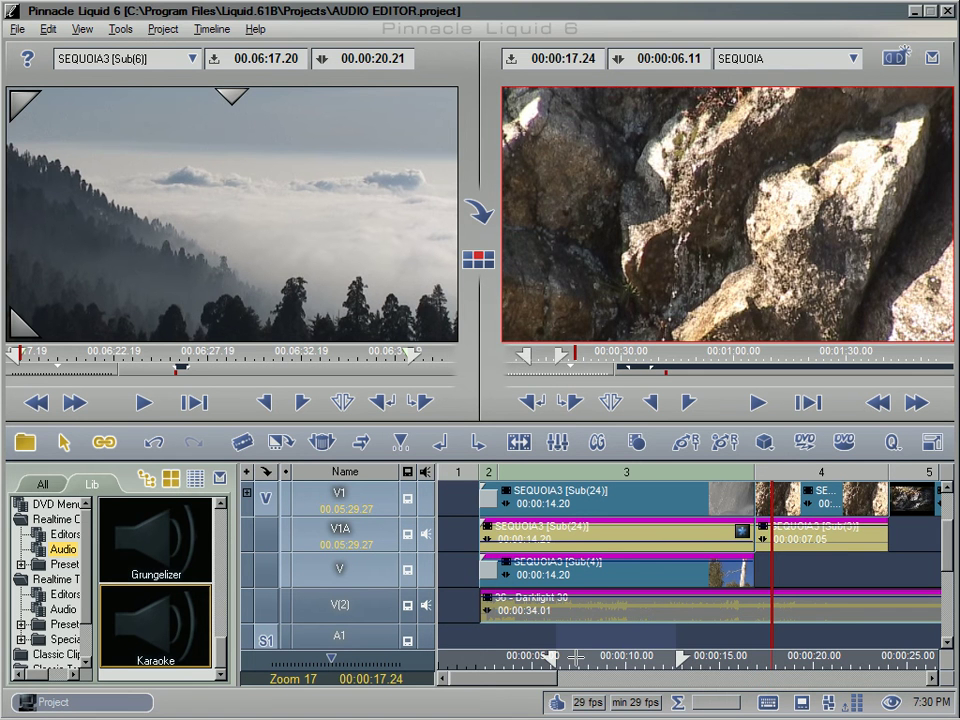
left_click(551, 658)
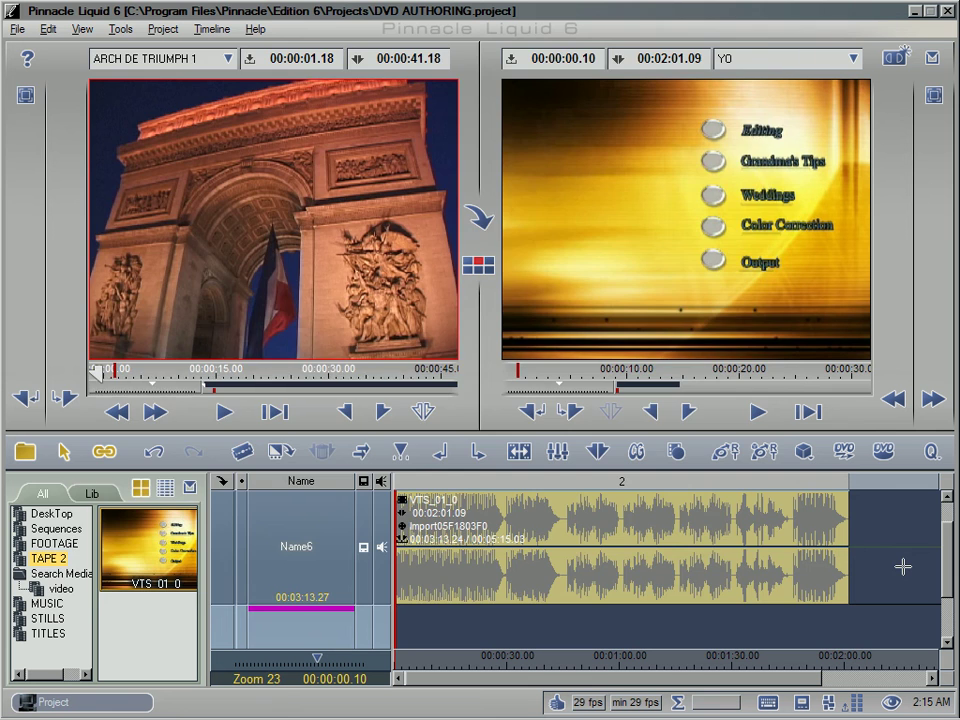
Switch to Windows Explorer and look at the plug-in files in C:\Downloads\VST\cplugs11.
key("super+e")
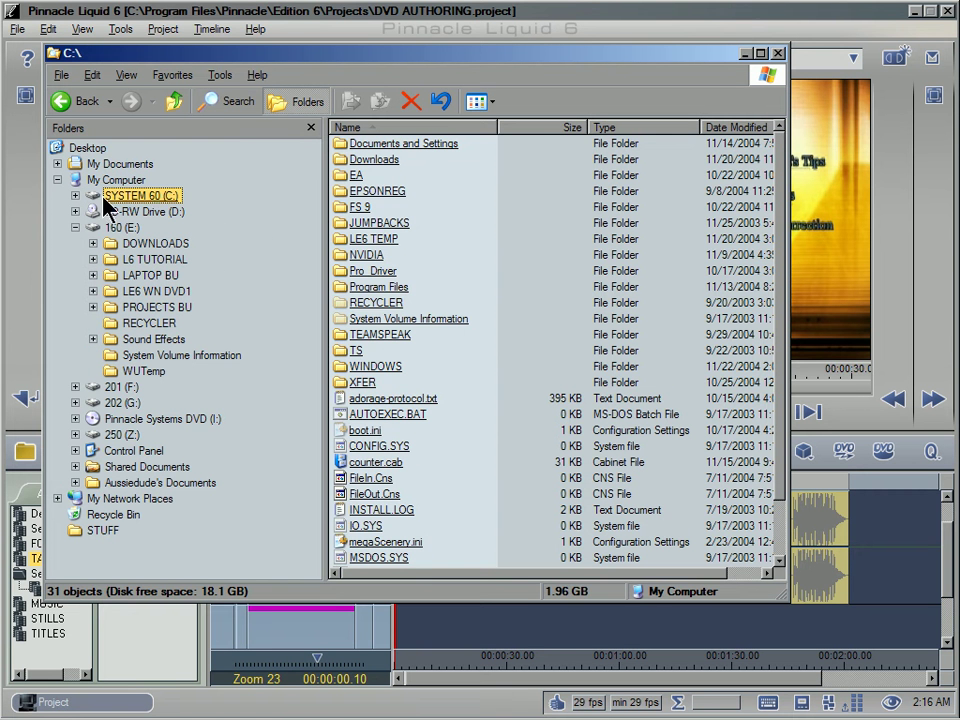
left_click(75, 196)
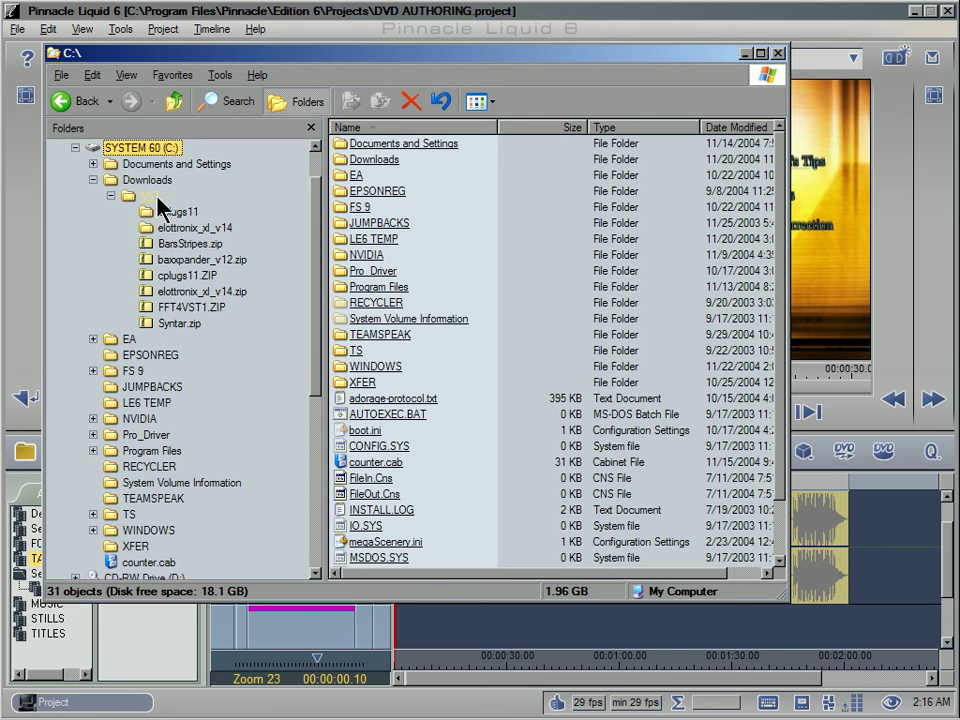
left_click(192, 214)
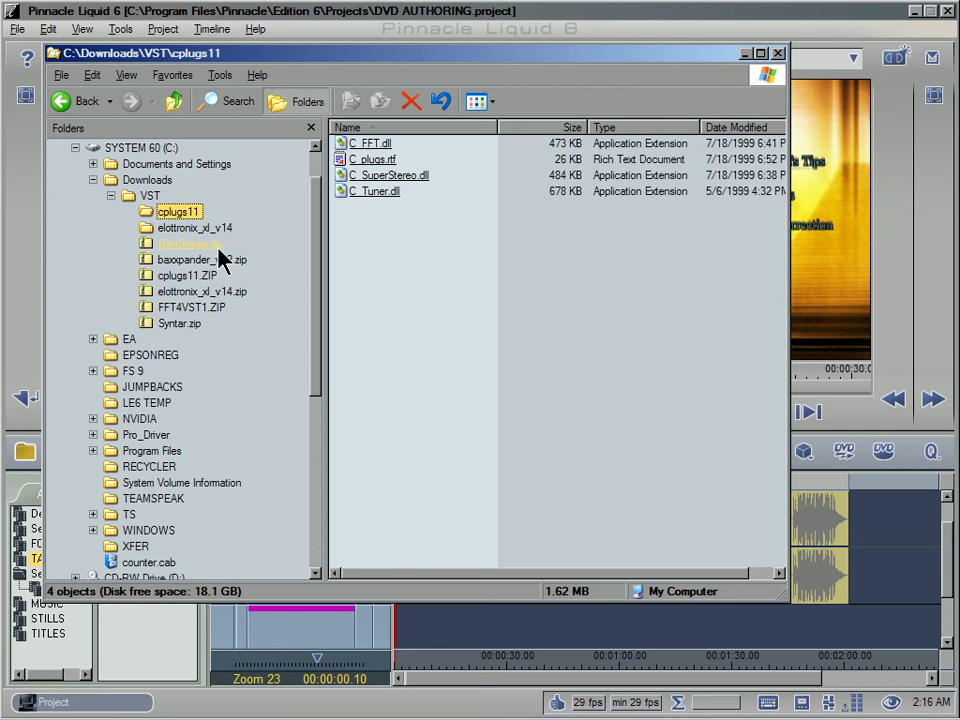
Extract BarsStripes.zip to C:\Downloads\VST\BarsStripes and close the window showing the extracted files.
left_click(204, 248)
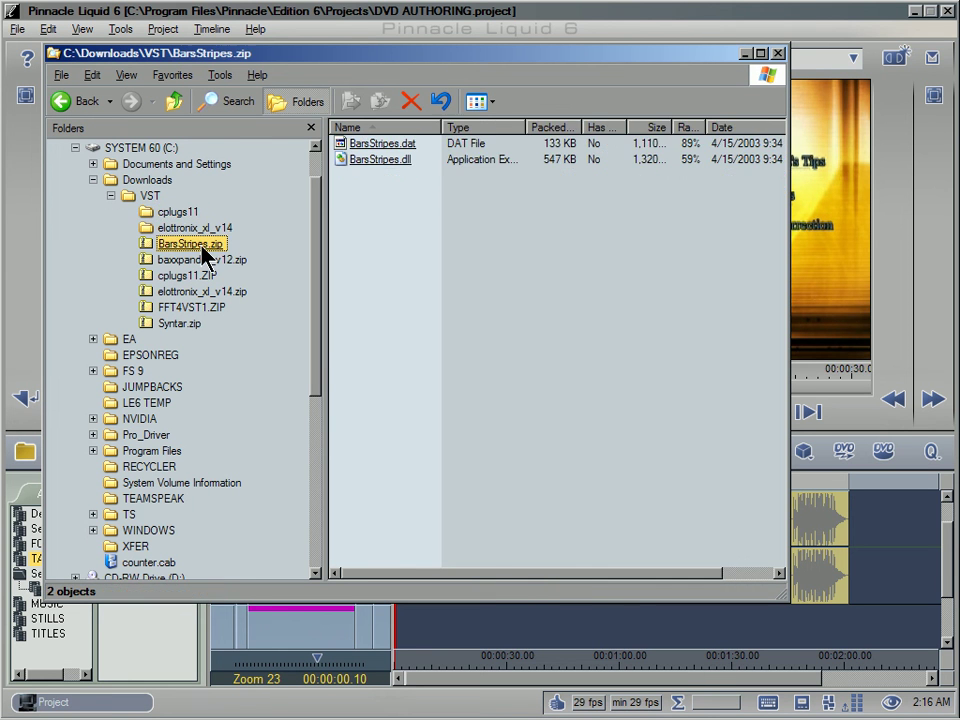
right_click(201, 250)
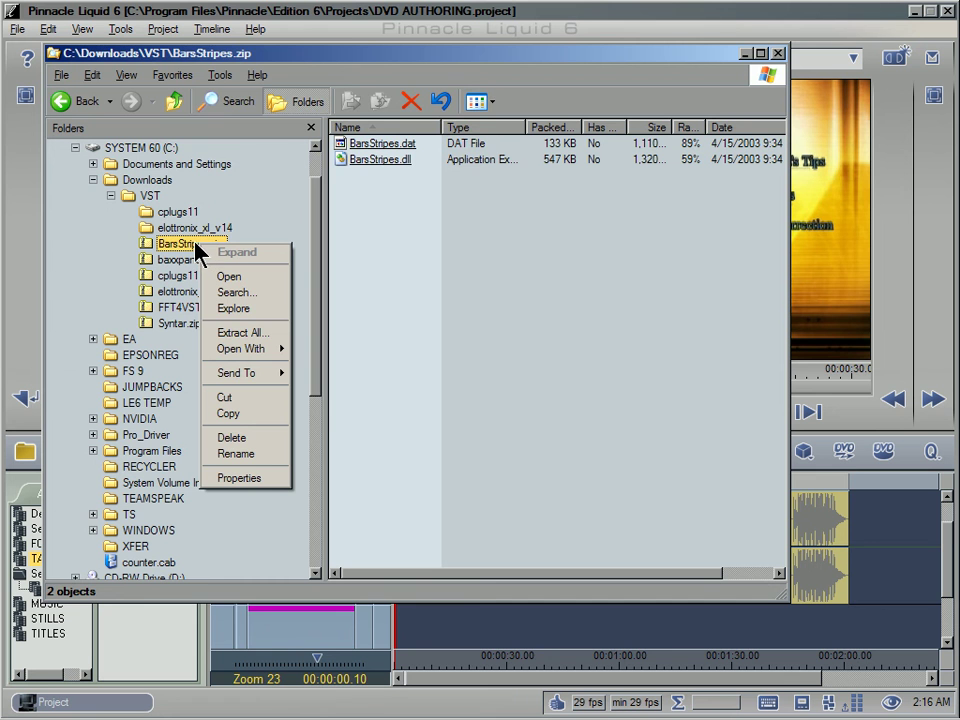
left_click(212, 333)
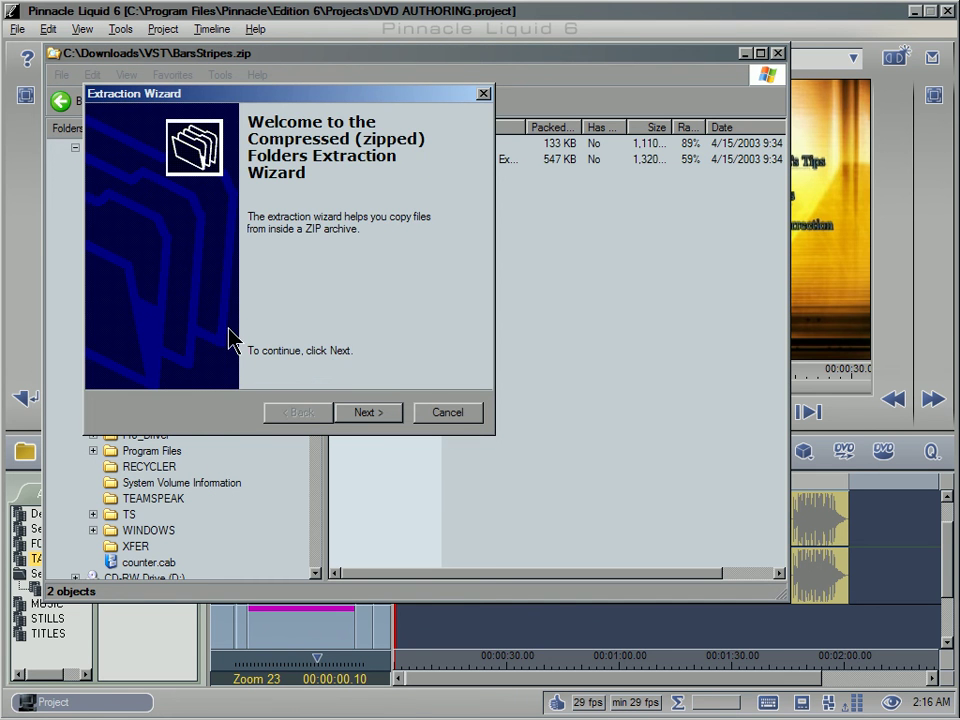
left_click(366, 410)
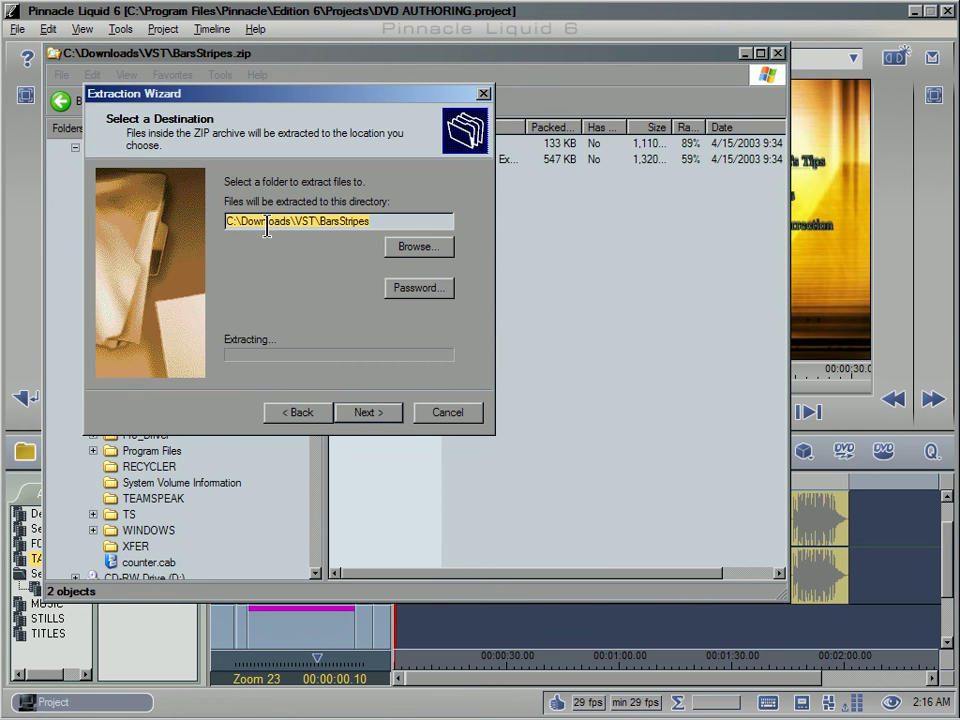
left_click(388, 412)
left_click(383, 415)
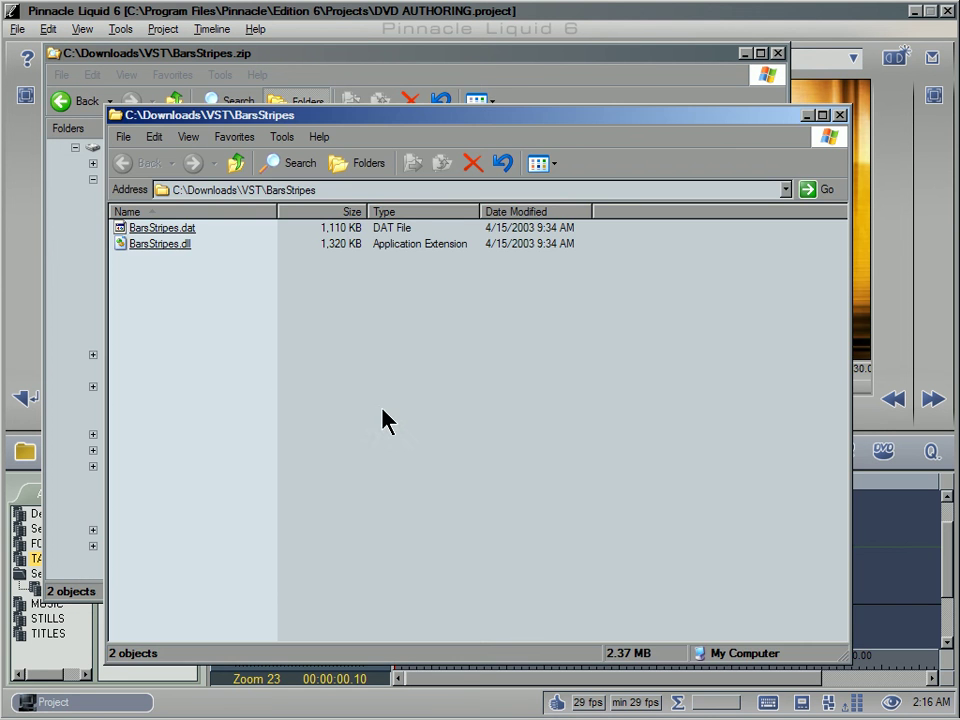
left_click(839, 118)
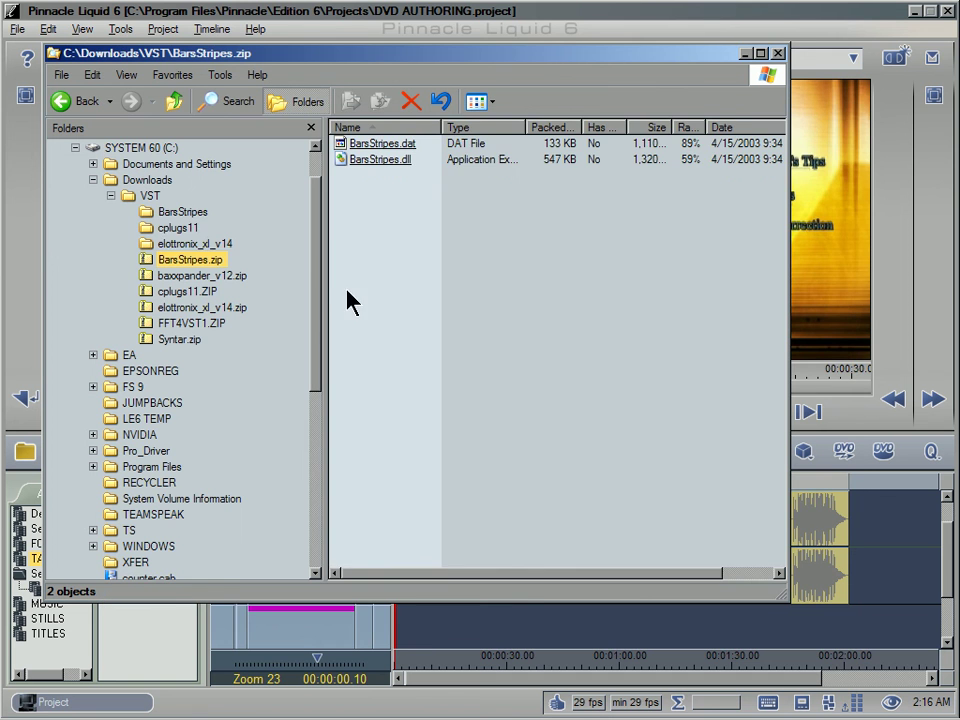
Maximize the file window and copy BarsStripes.dll from the extracted BarsStripes folder.
left_click(184, 215)
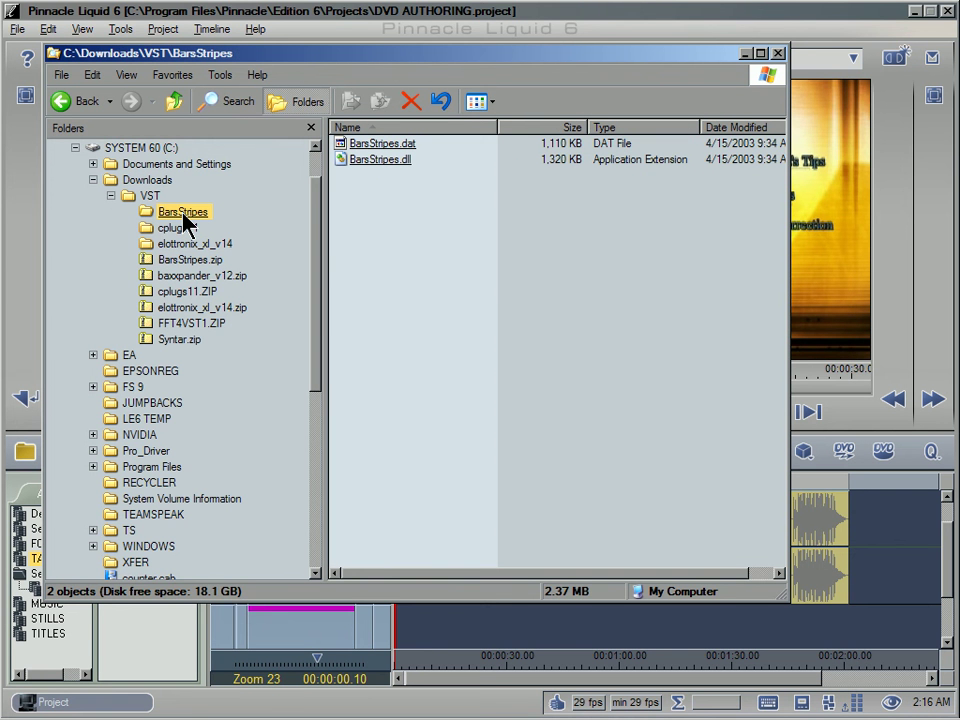
double_click(340, 54)
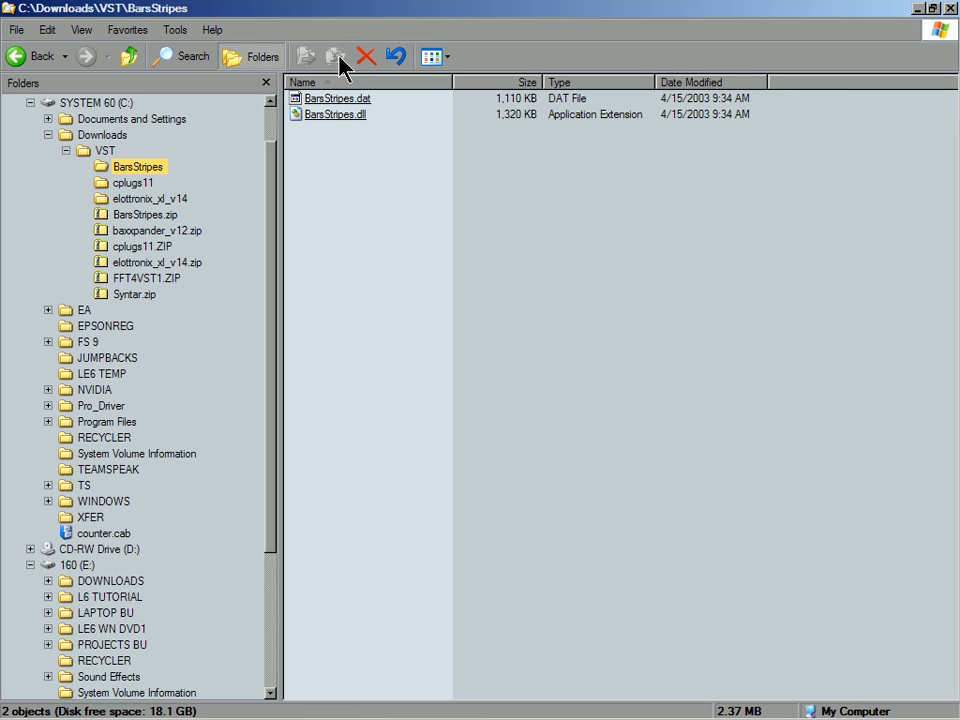
left_click(346, 160)
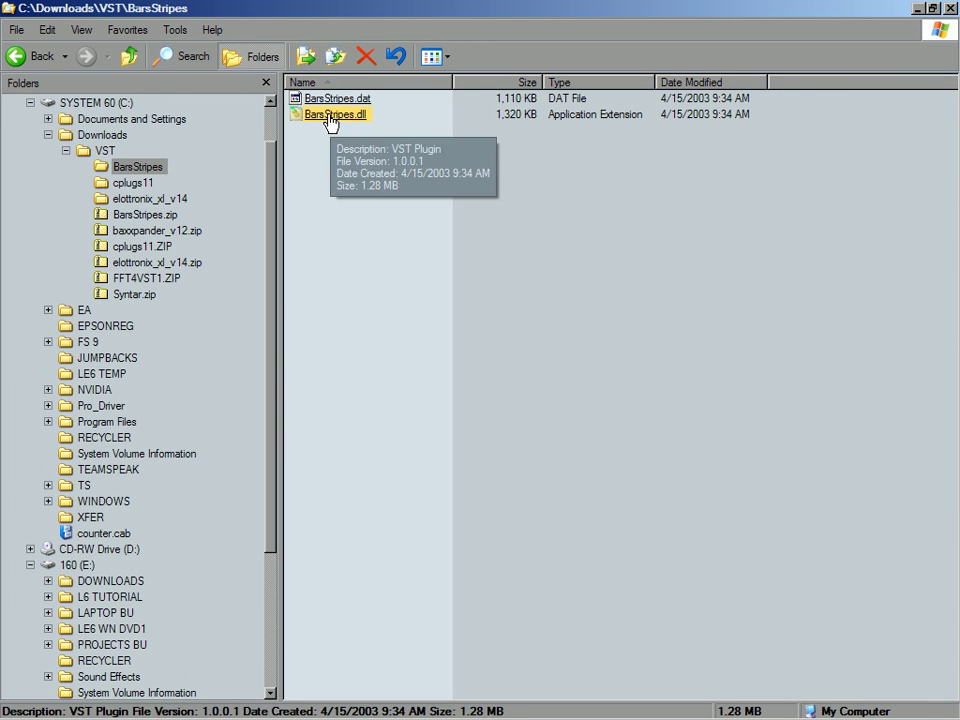
right_click(332, 121)
left_click(347, 191)
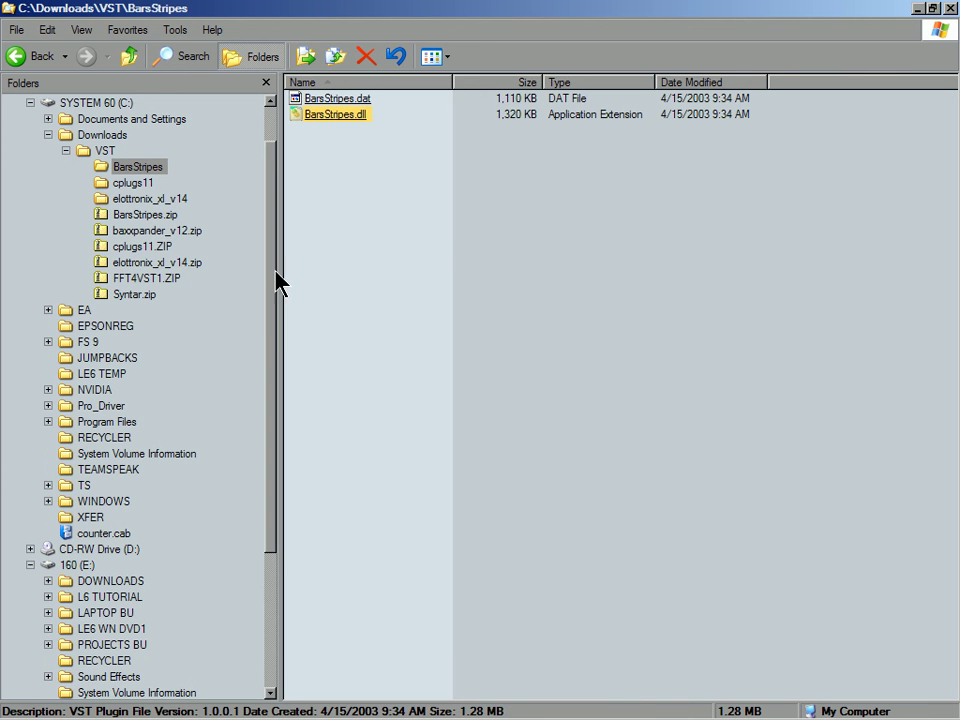
Paste BarsStripes.dll into C:\Program Files\Pinnacle\Edition 6\PlugIns\VST, replacing the existing file, and check the folder's contents before closing Explorer.
left_click(48, 421)
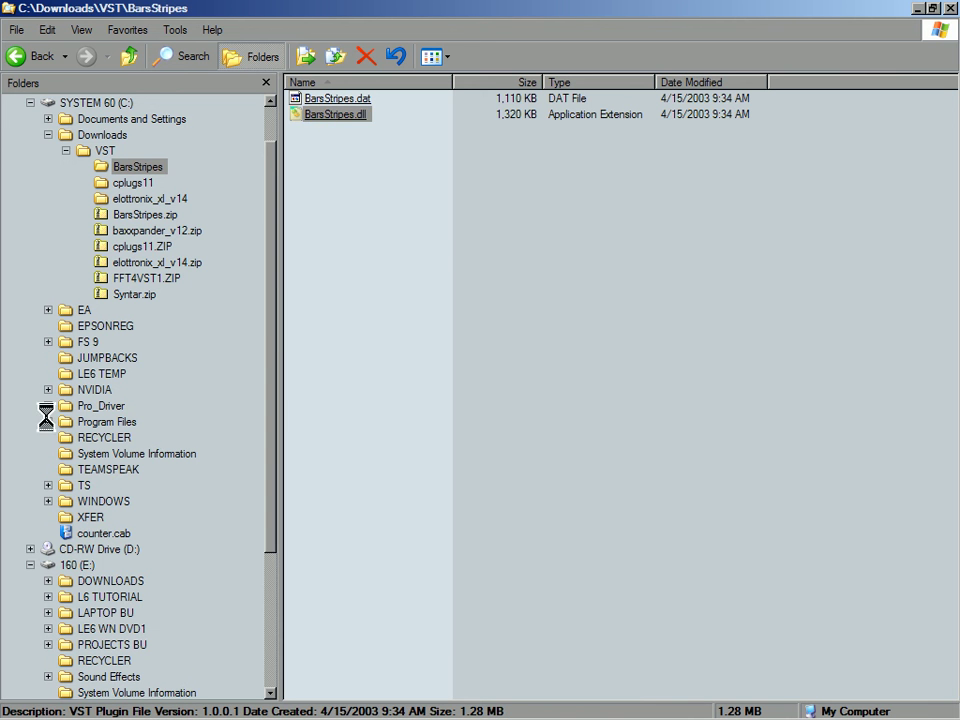
left_click_drag(270, 430, 266, 480)
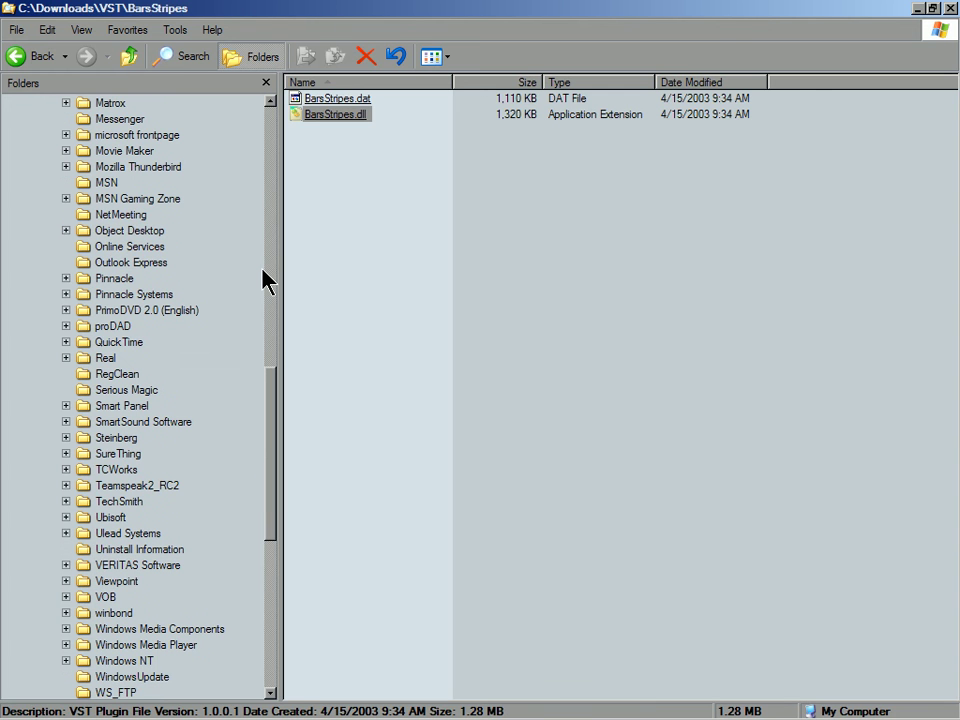
left_click(65, 279)
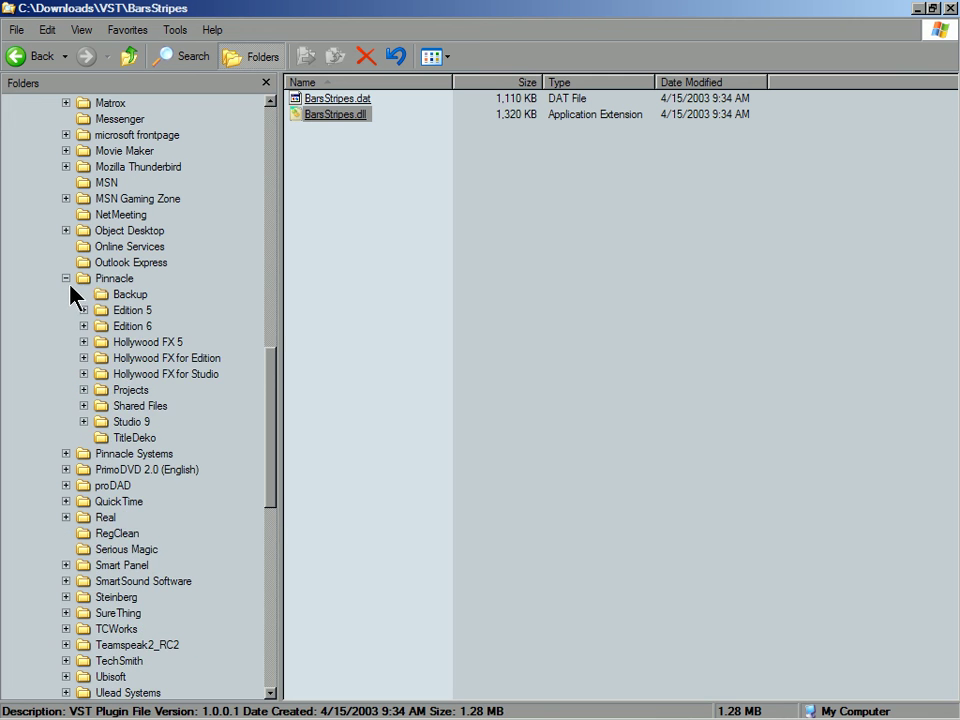
left_click(84, 326)
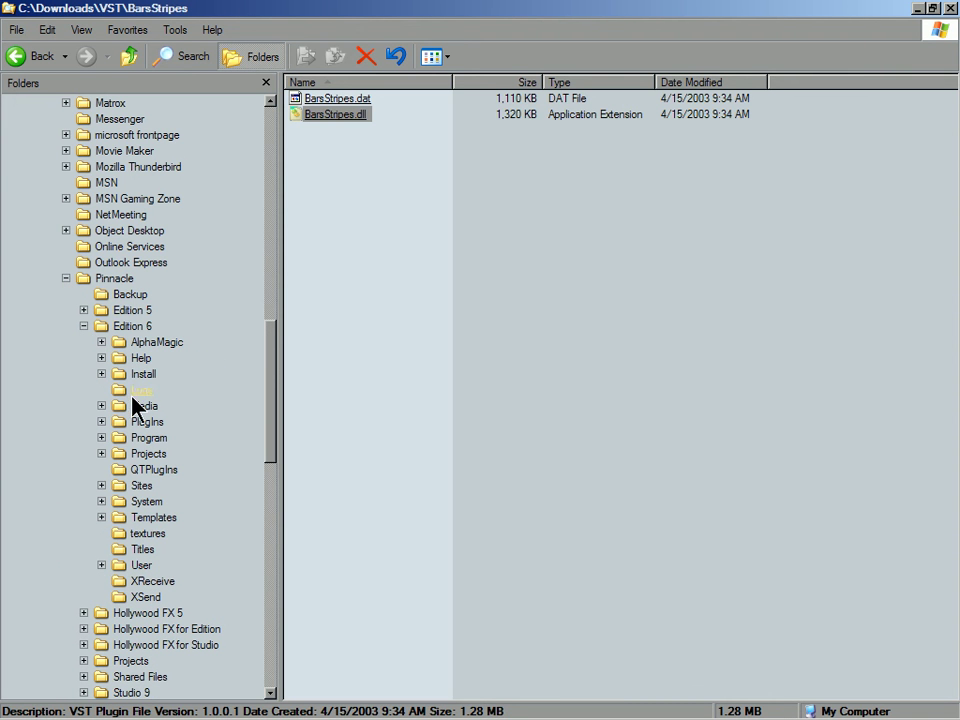
left_click(140, 422)
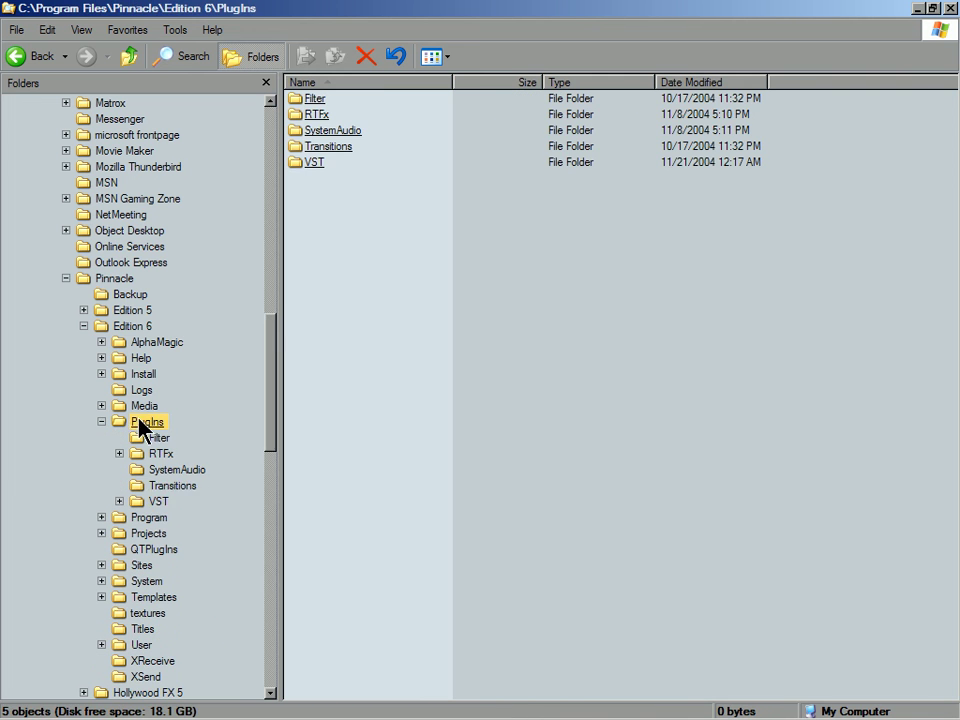
right_click(156, 503)
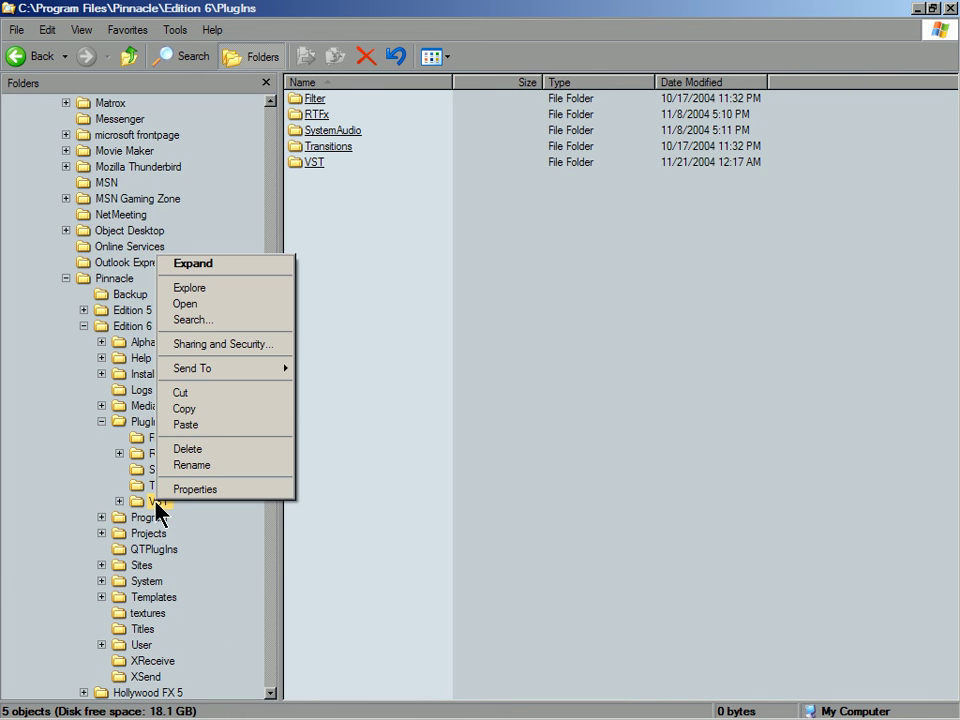
left_click(195, 427)
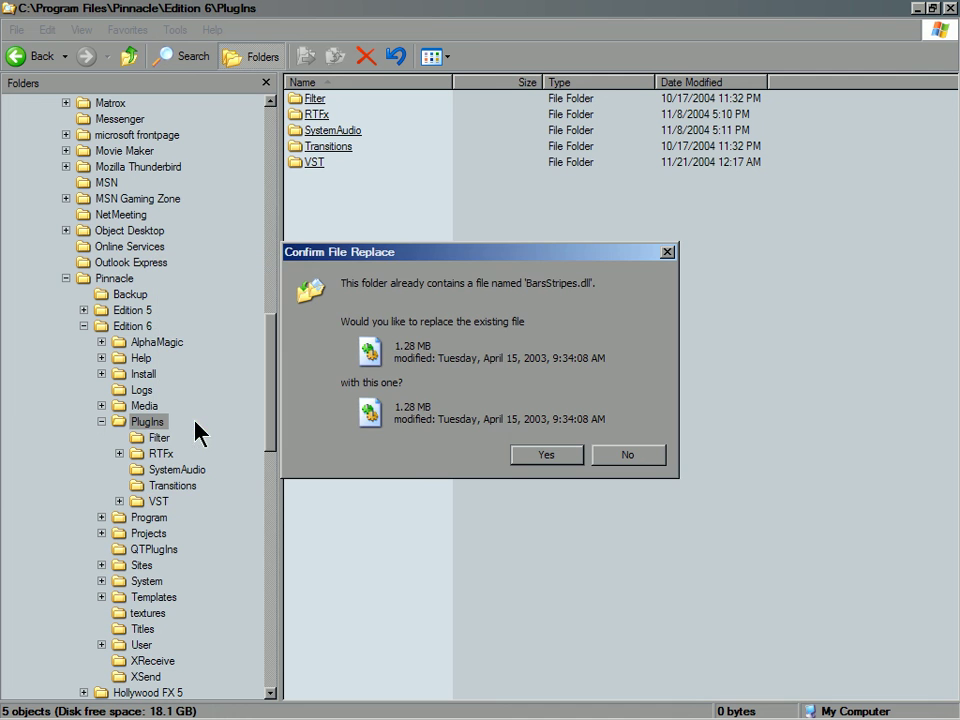
left_click(549, 454)
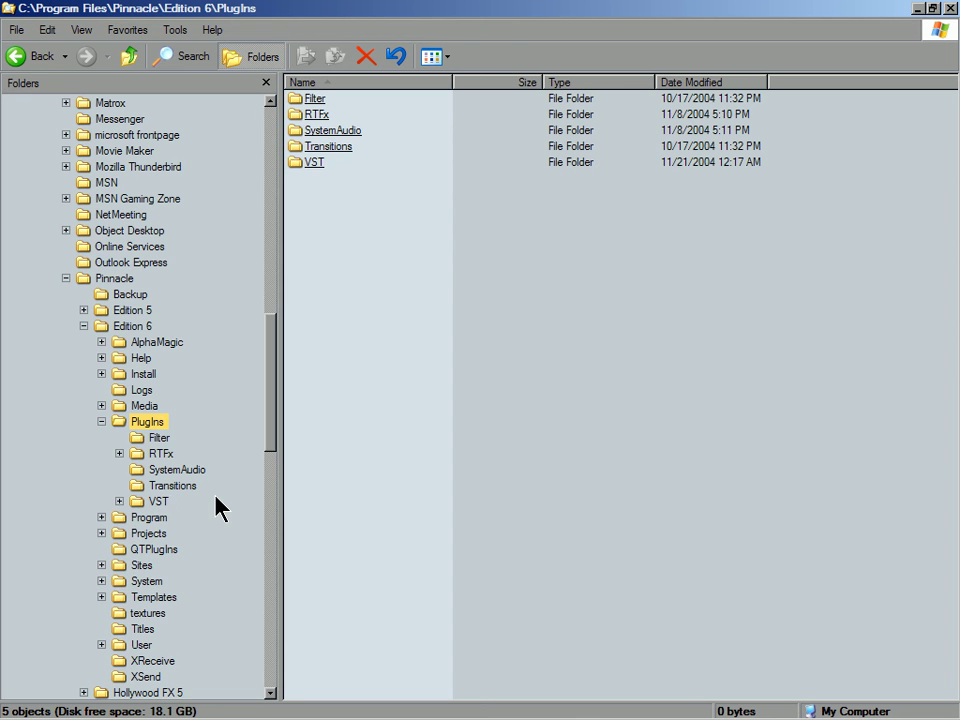
left_click(152, 501)
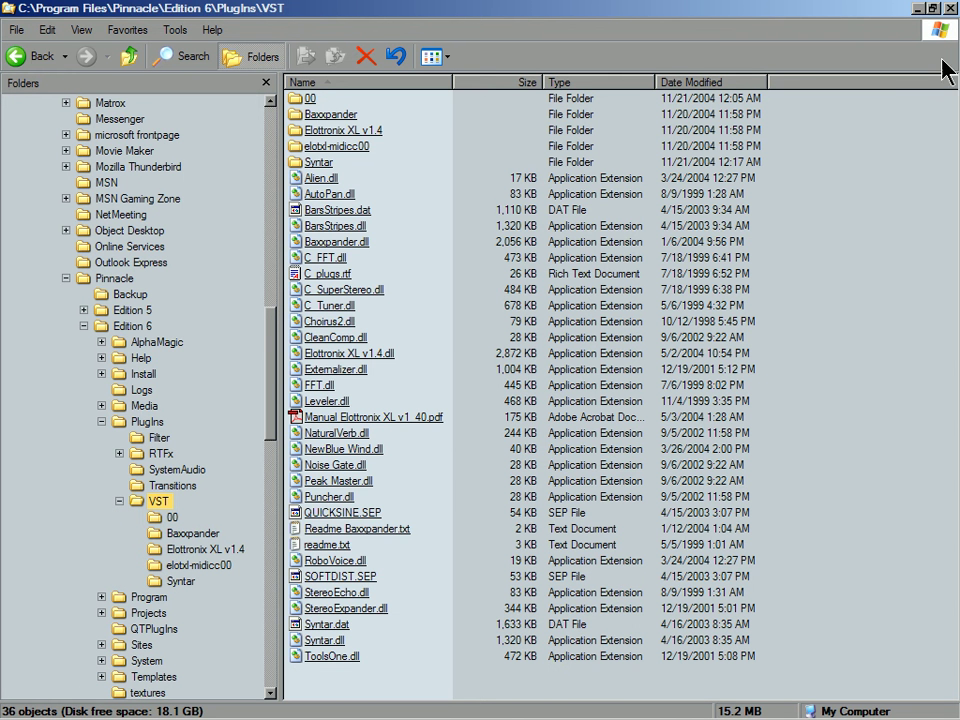
left_click(948, 9)
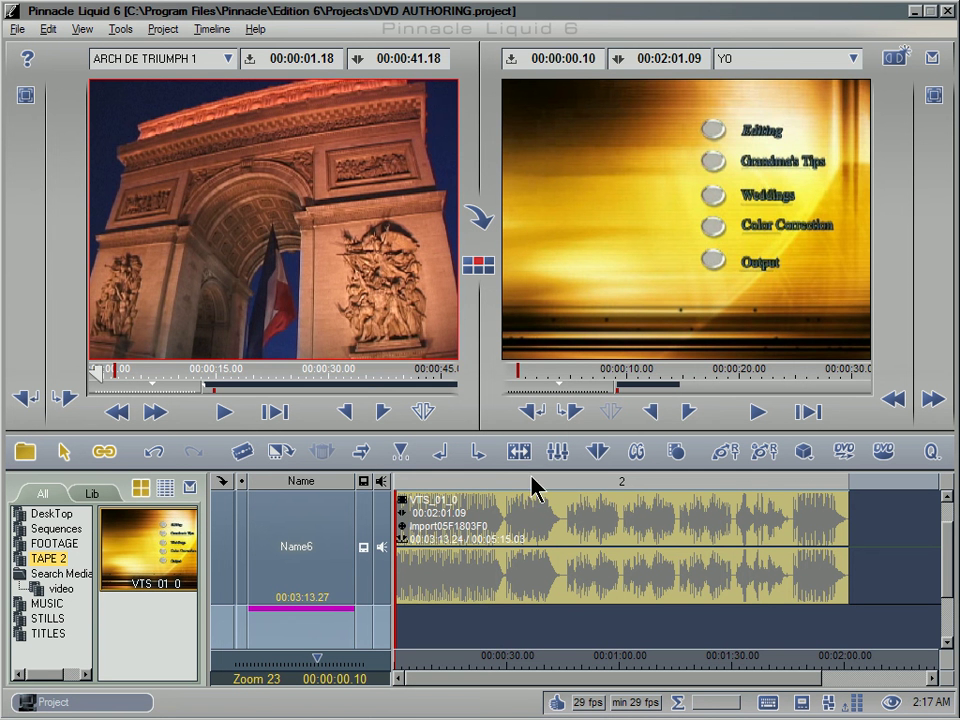
Show the audio mixer and insert the C_FFT audio effect on the Name6 channel.
left_click(558, 455)
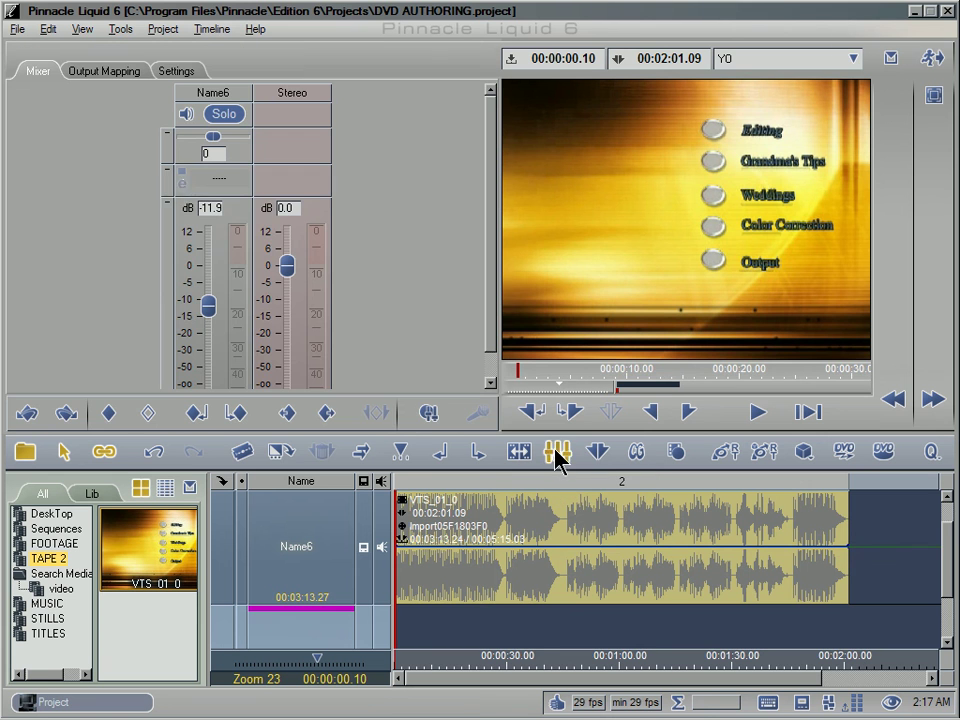
left_click(196, 186)
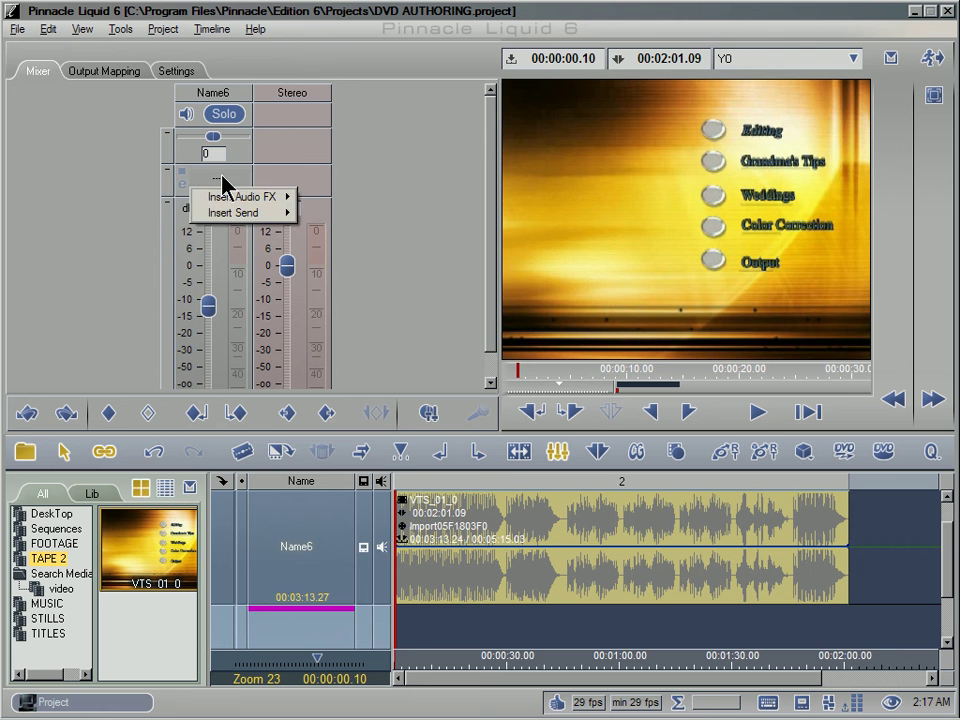
mouse_move(226, 204)
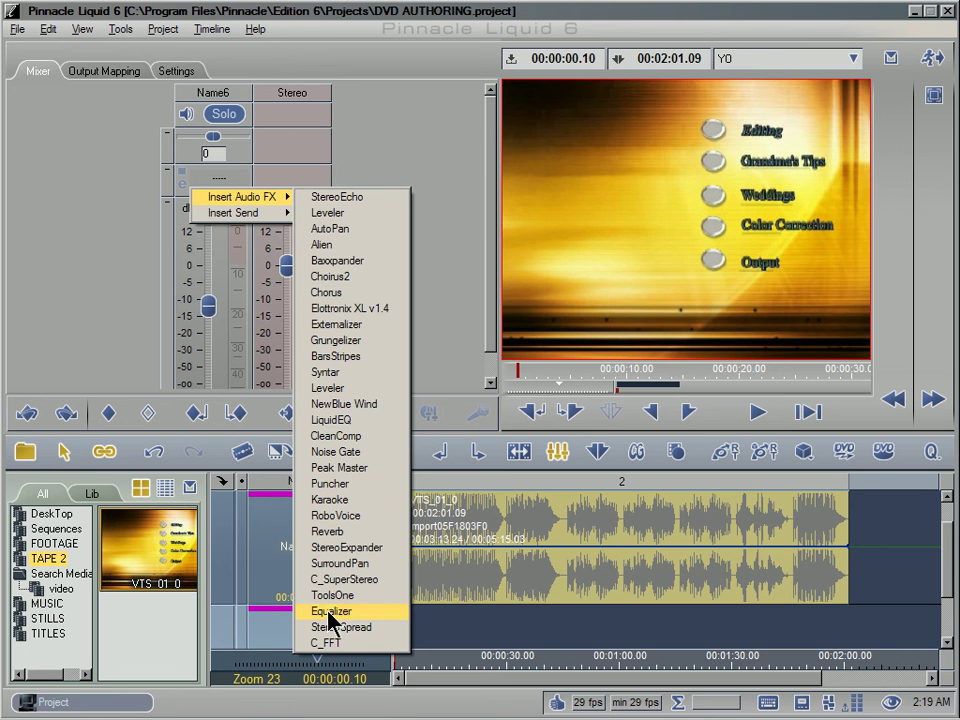
left_click(336, 646)
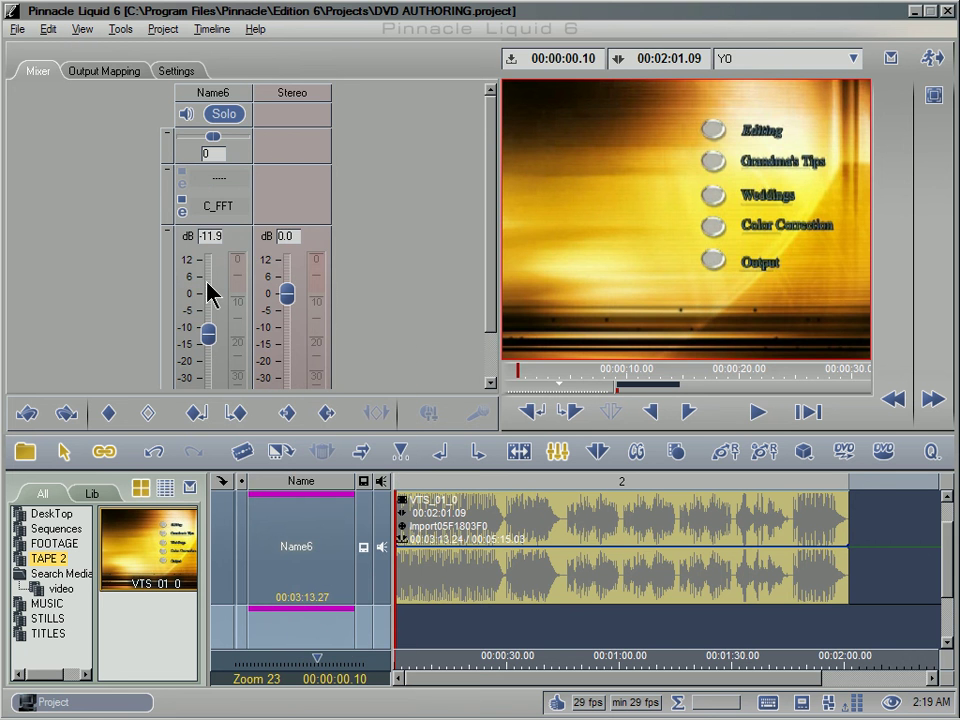
Open the C_FFT effect's editor and play from 00:00:00.10 to 00:00:05.24 to watch the frequency spectrum.
left_click(183, 210)
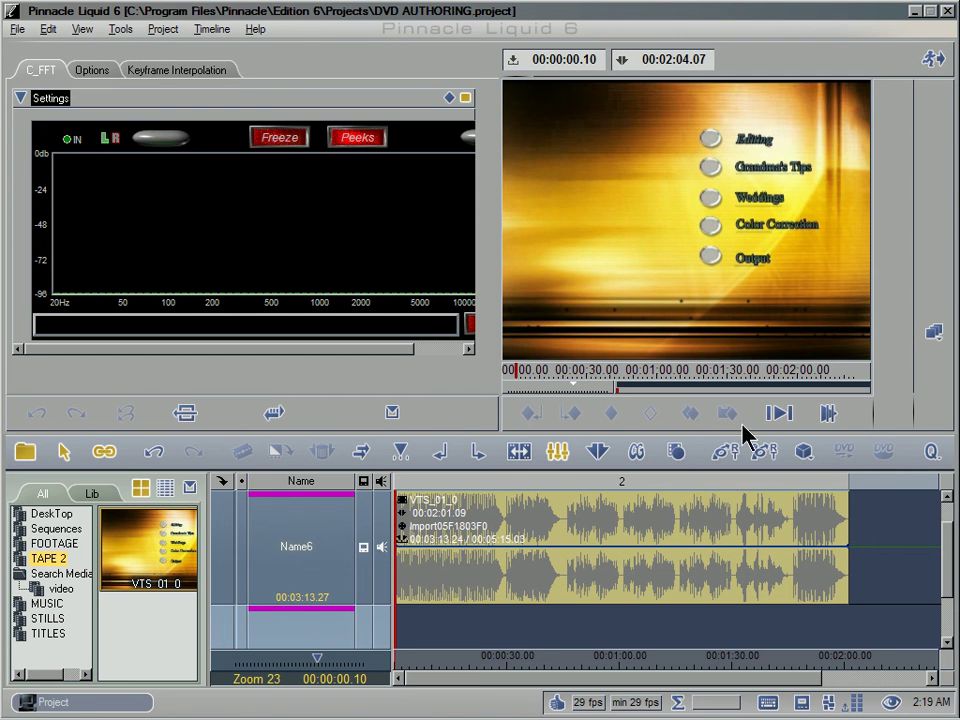
left_click(775, 415)
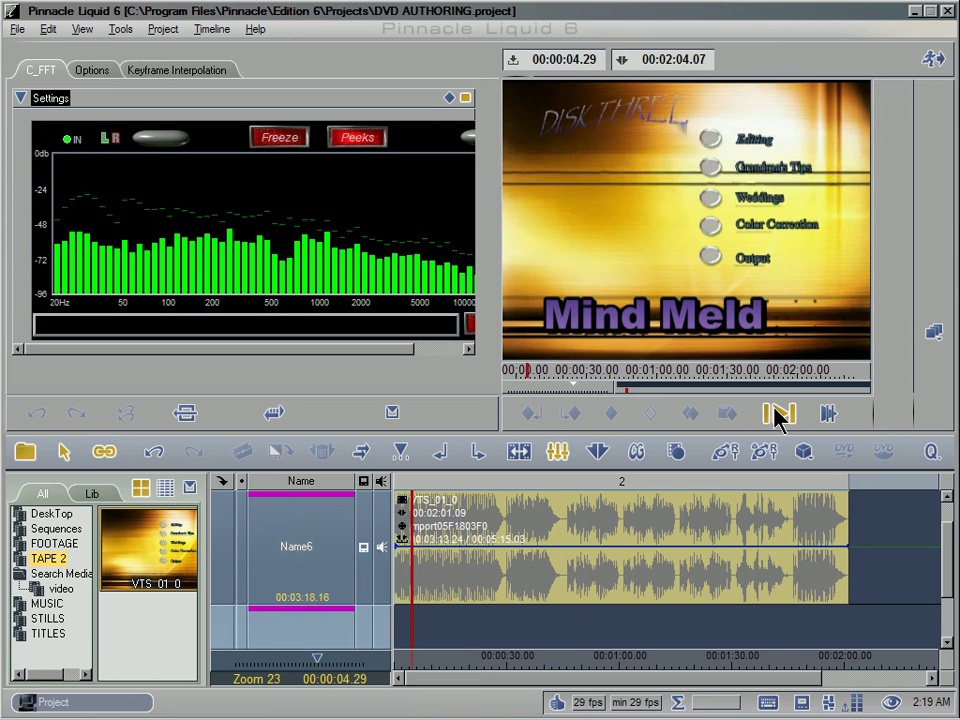
left_click(777, 416)
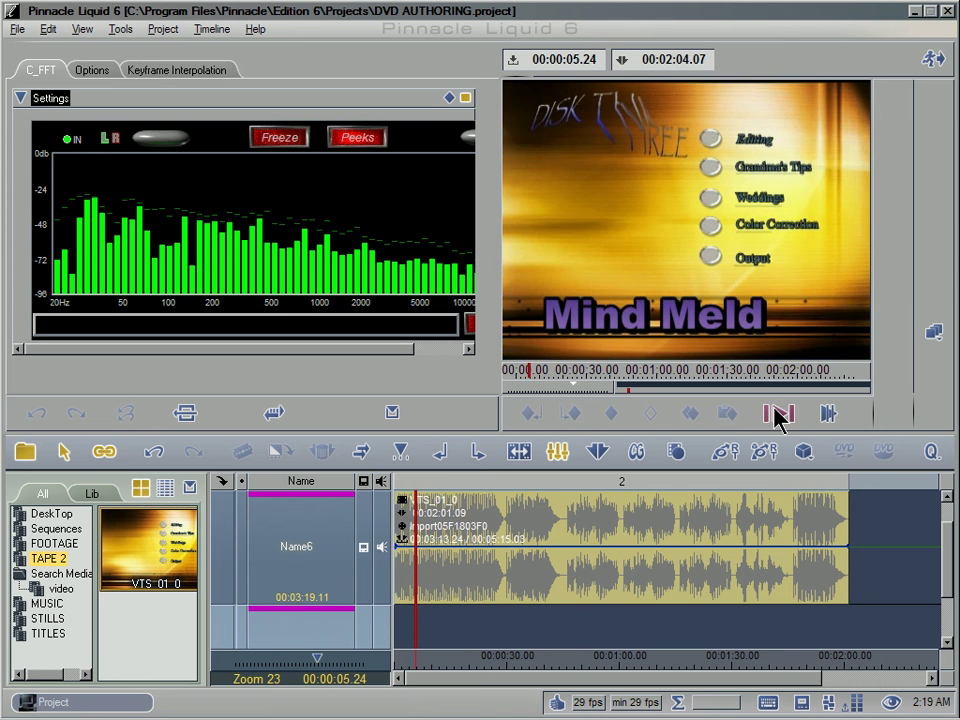
Enlarge the effect editor and viewer area, play on to 00:00:22.23 with C_FFT, and return to the mixer.
left_click(924, 456)
left_click(866, 480)
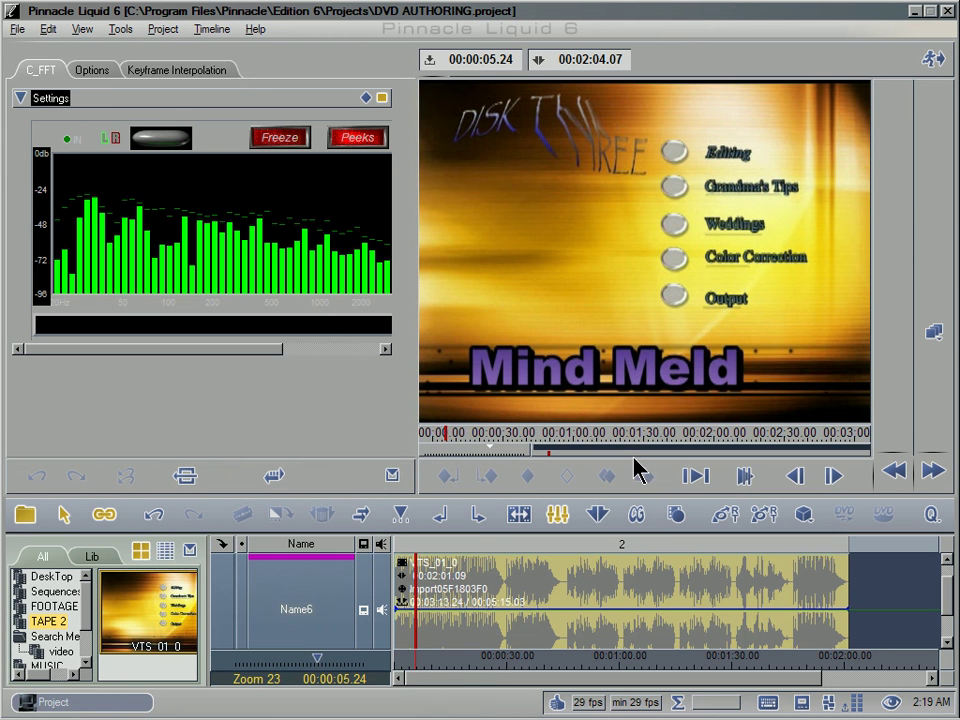
left_click(697, 479)
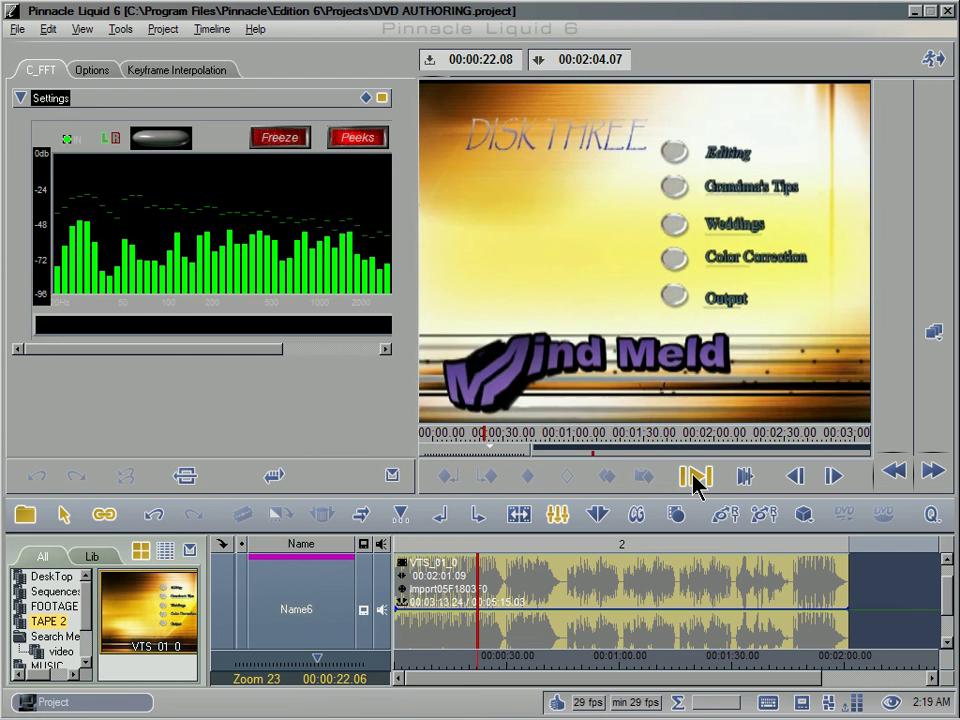
left_click(695, 477)
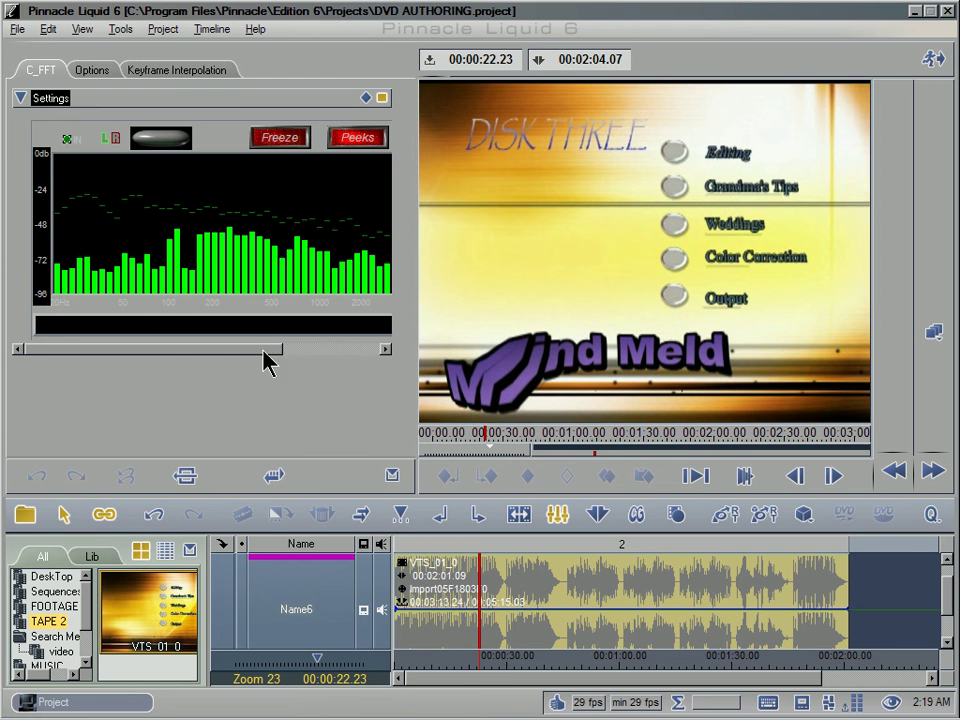
left_click_drag(264, 351, 180, 352)
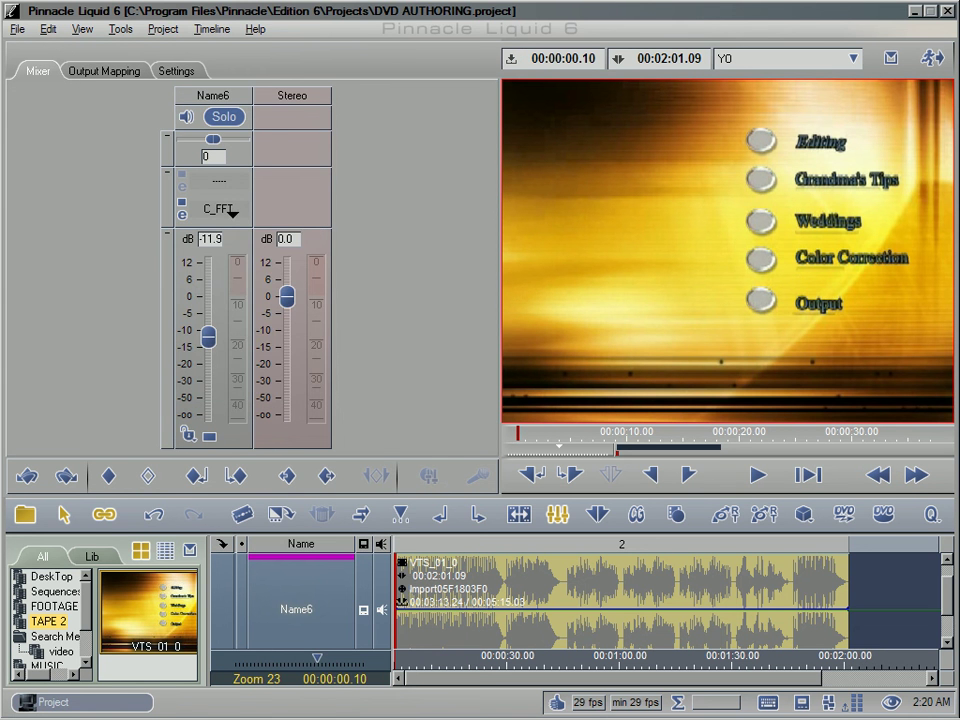
Open the list of insertable audio effects for the C_FFT slot on the Name6 mixer channel.
right_click(229, 212)
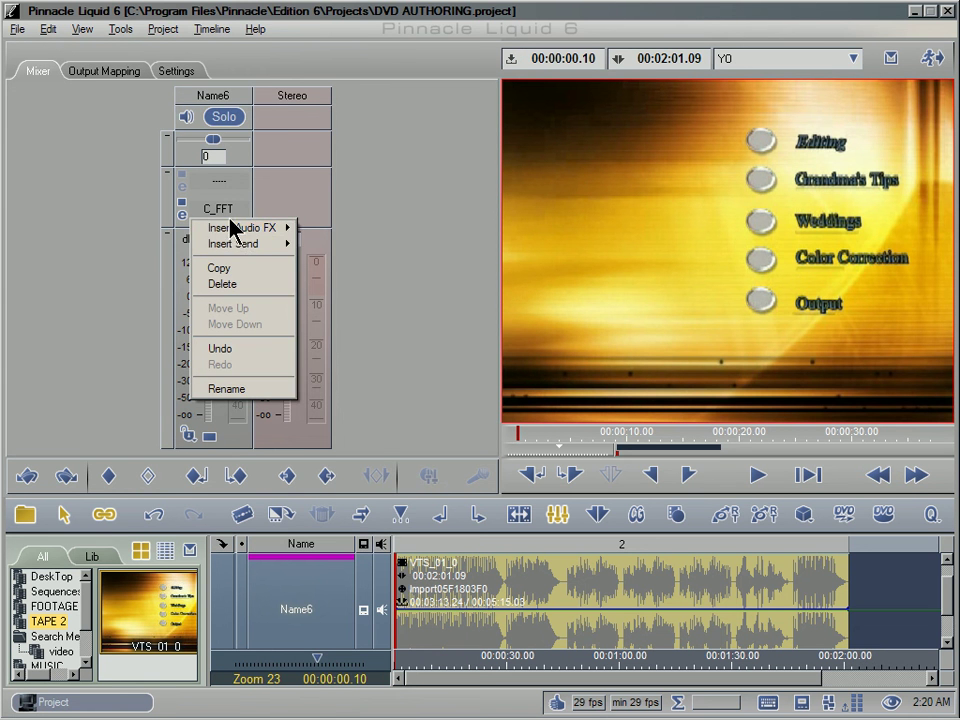
mouse_move(231, 227)
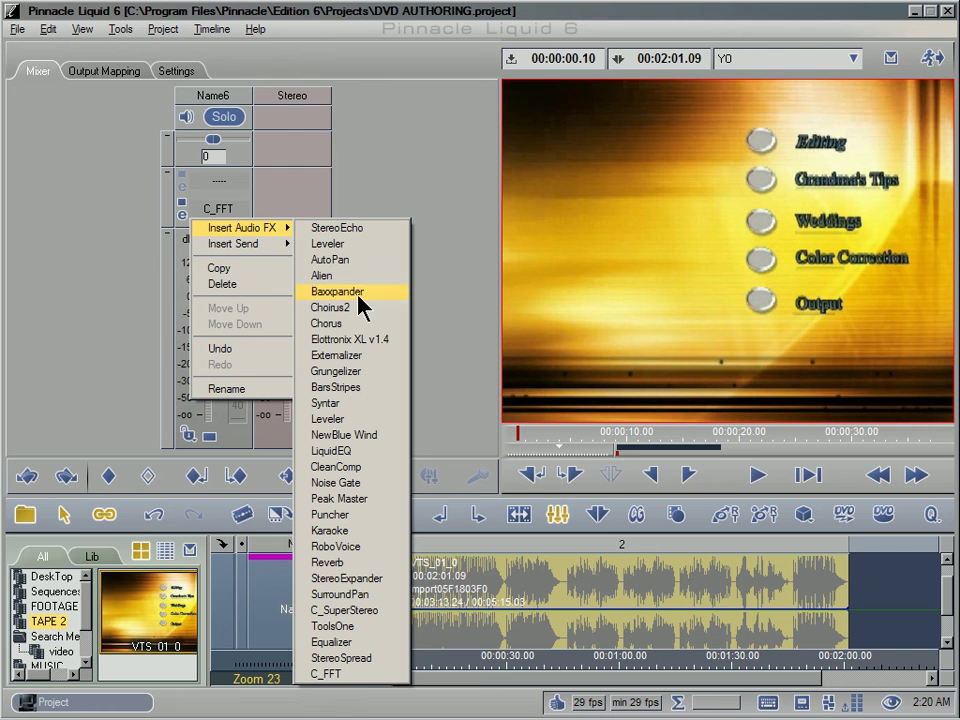